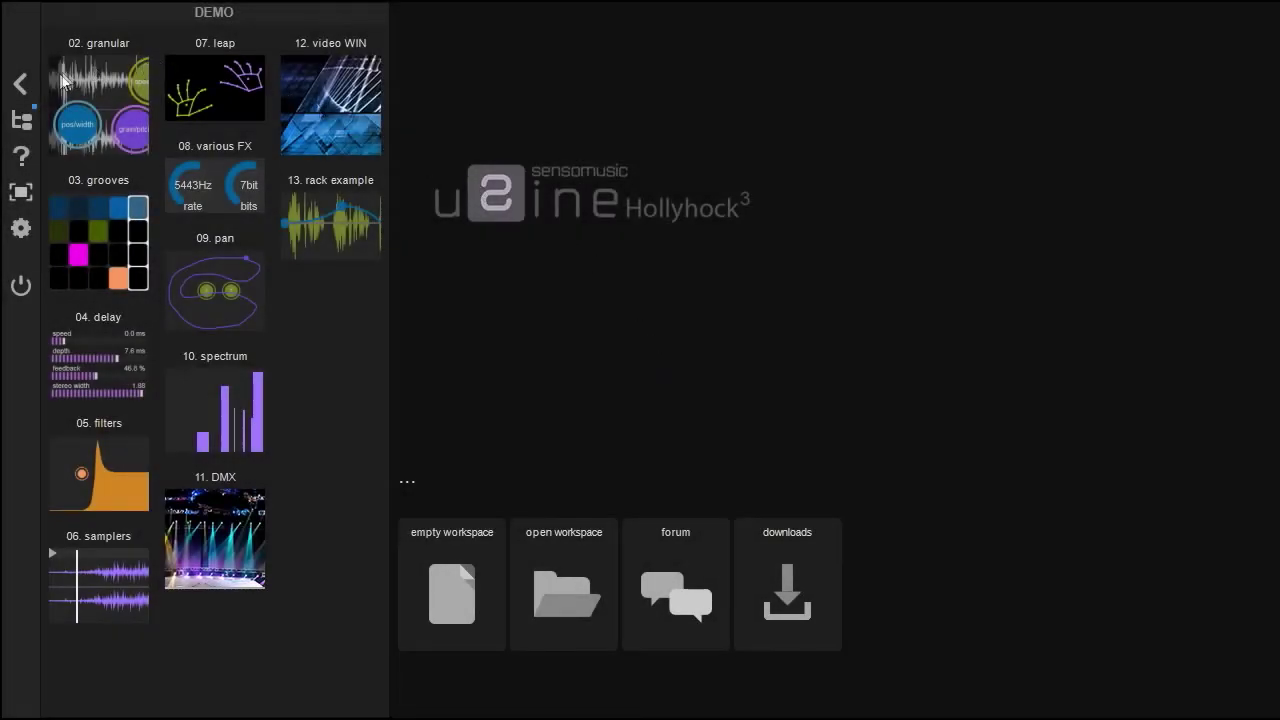
Step: Add the DELAY Filtered (in) patch from Library > Audio FX > Delay to the rack
left_click(21, 88)
left_click(20, 114)
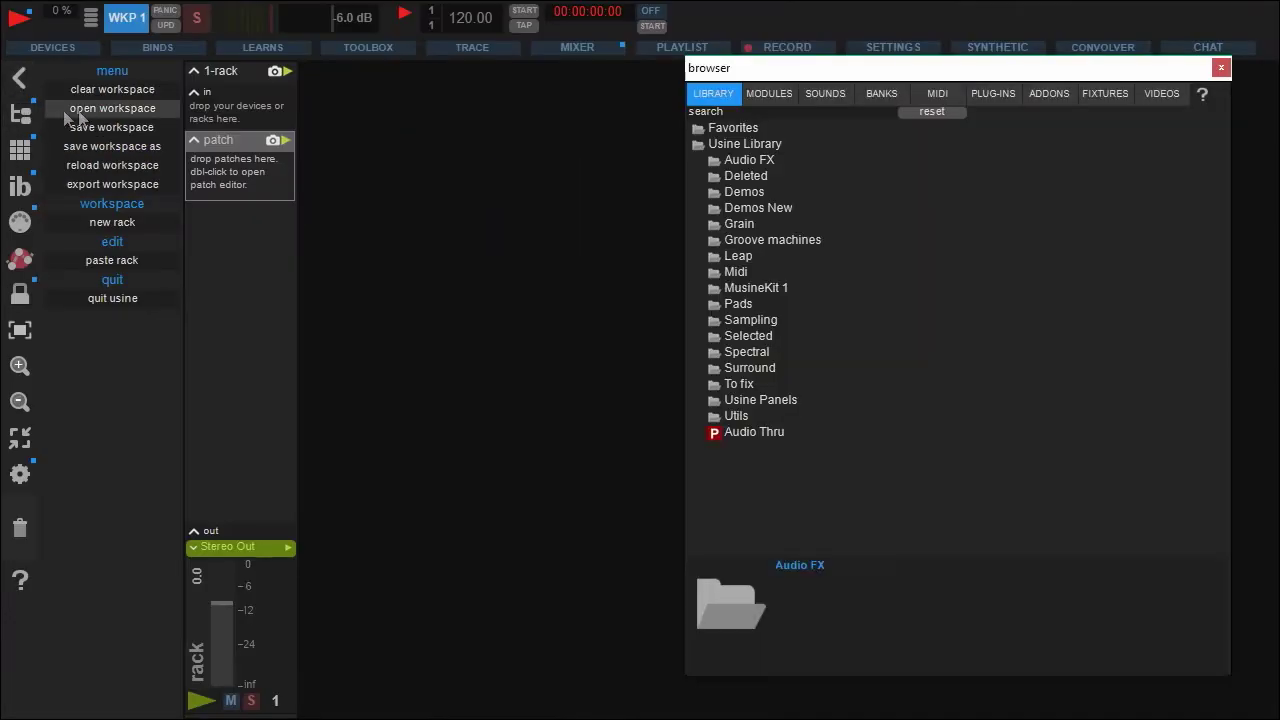
left_click(748, 160)
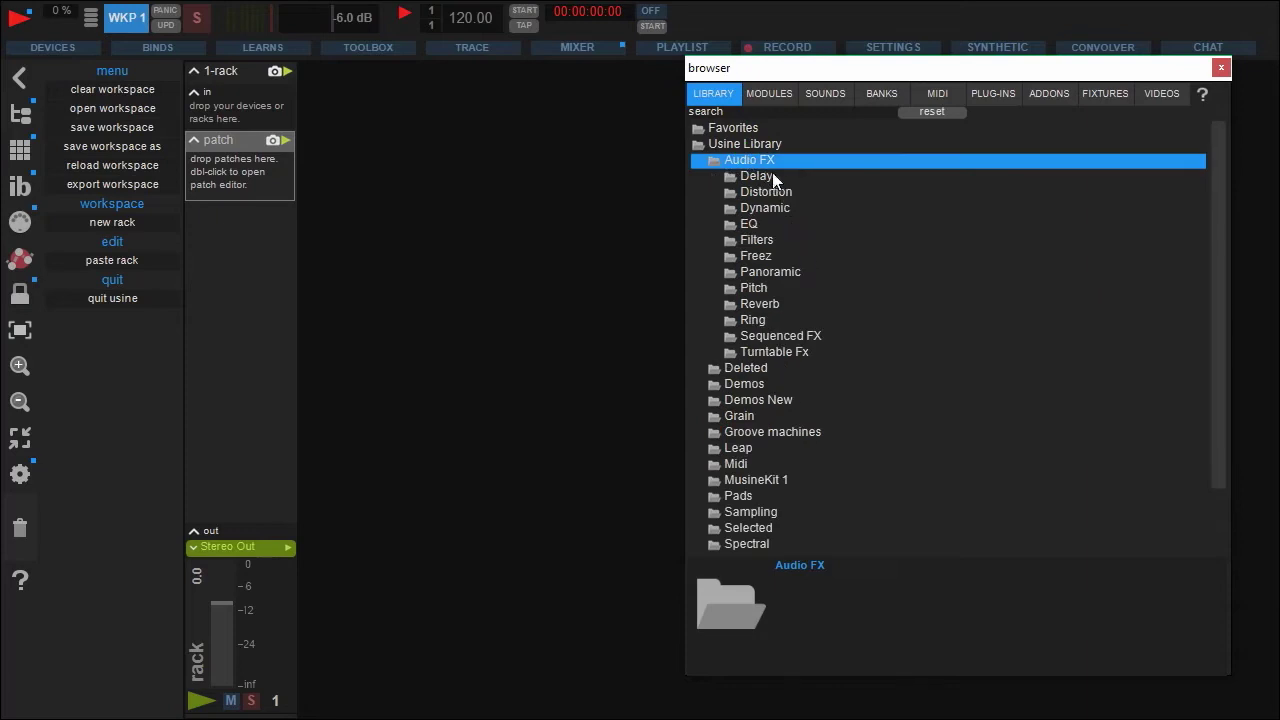
left_click(777, 177)
left_click_drag(795, 192, 228, 175)
Step: Inspect the delay patch's wiring (FREQ 844Hz, FEEDBACK 55%) in the patch editor, then close it
double_click(242, 141)
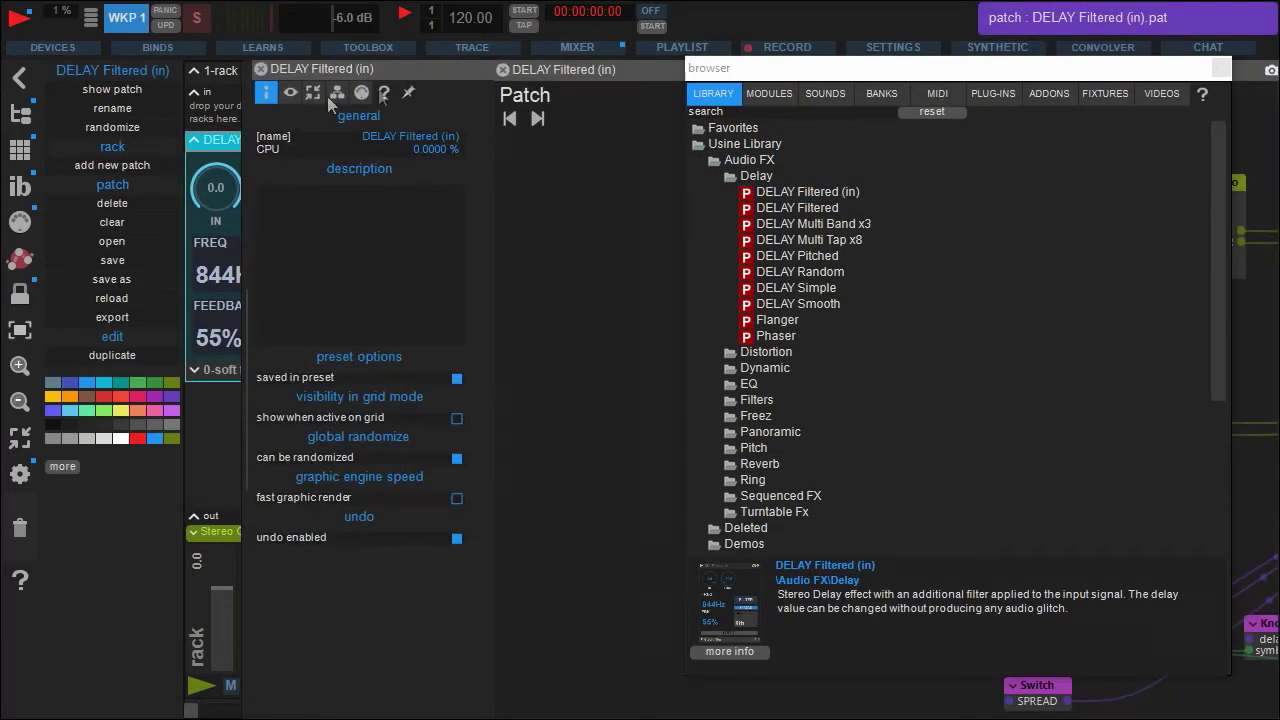
left_click(1221, 68)
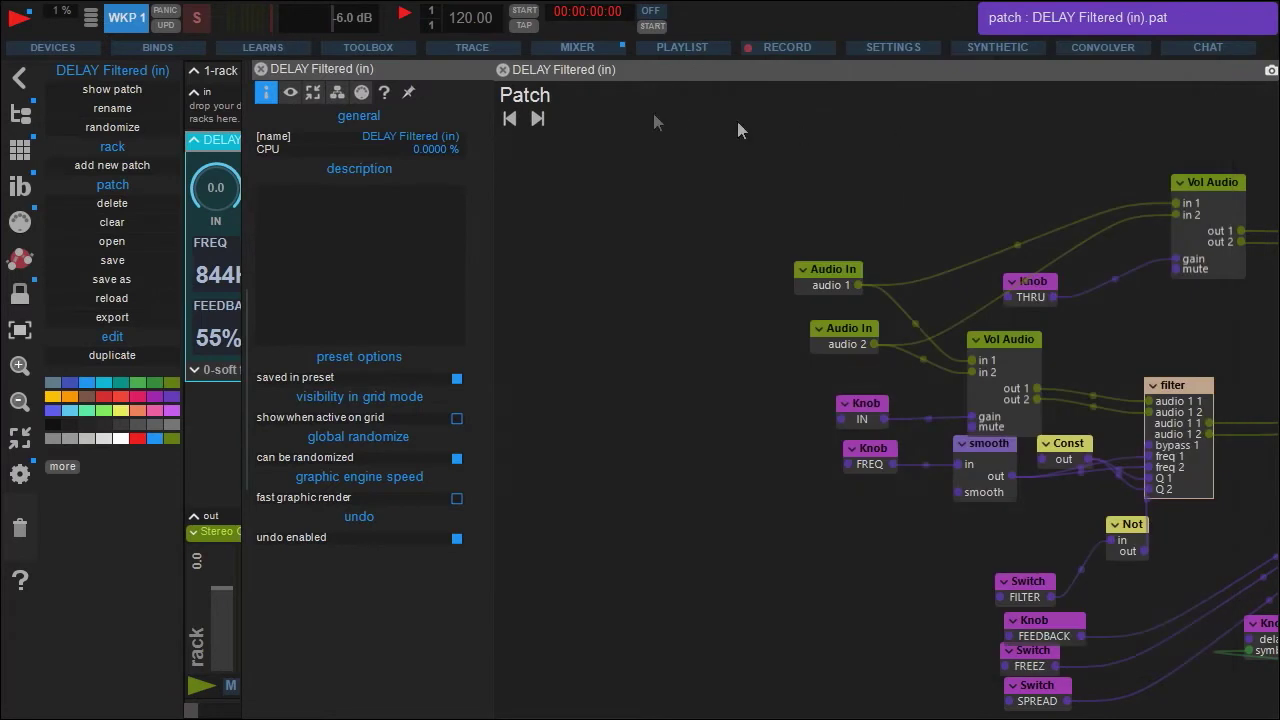
left_click(261, 69)
left_click_drag(486, 320, 240, 316)
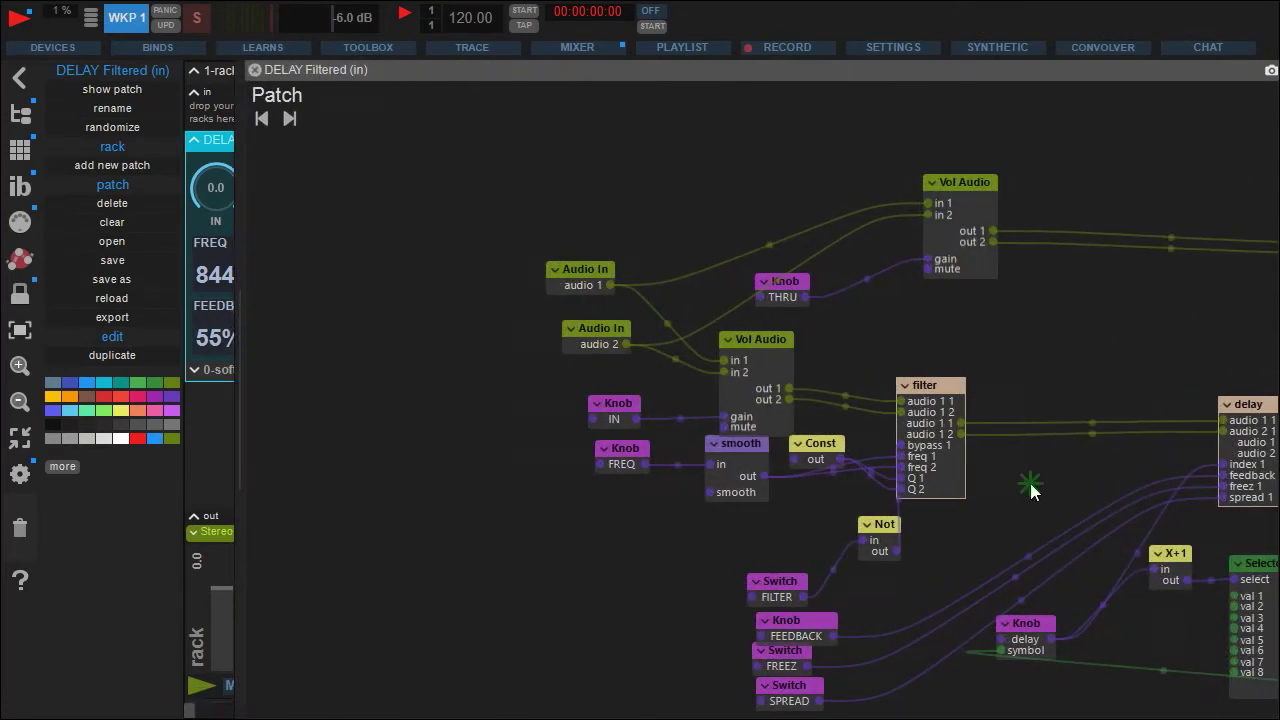
left_click_drag(1034, 489, 777, 444)
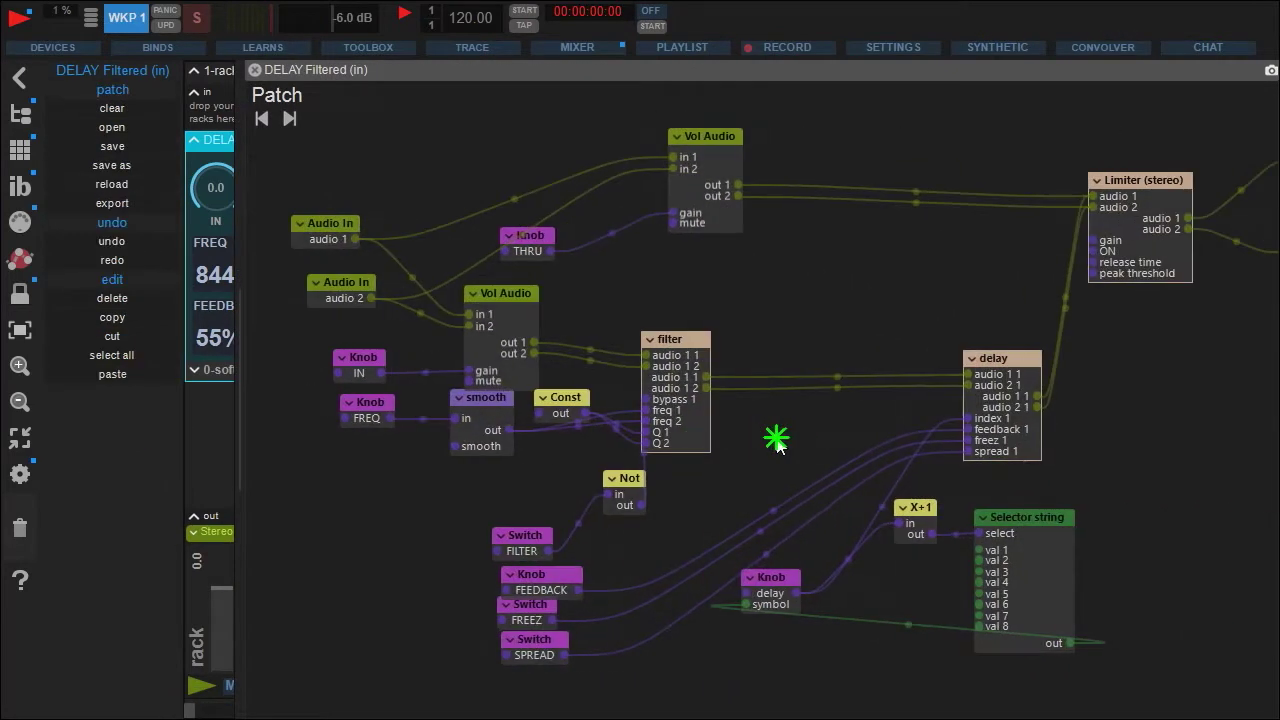
left_click(254, 69)
Step: Clear the whole workspace to an empty rack
left_click(490, 222)
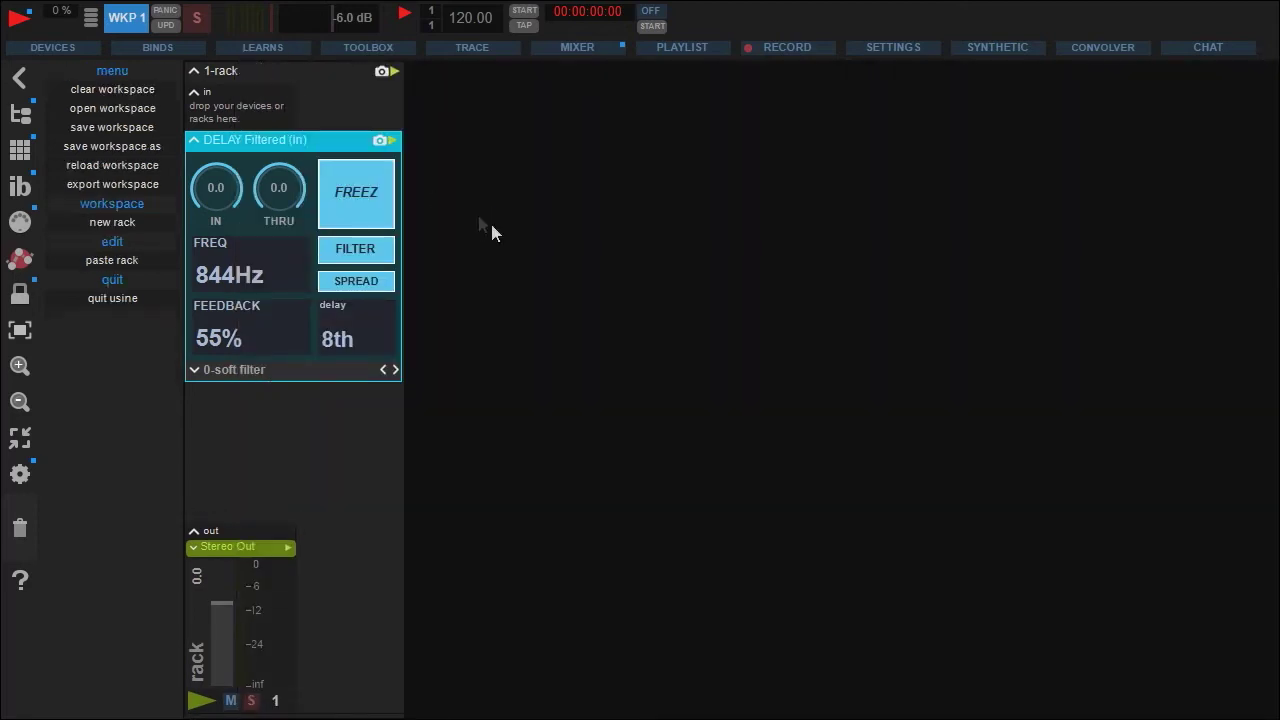
left_click(91, 89)
left_click(906, 596)
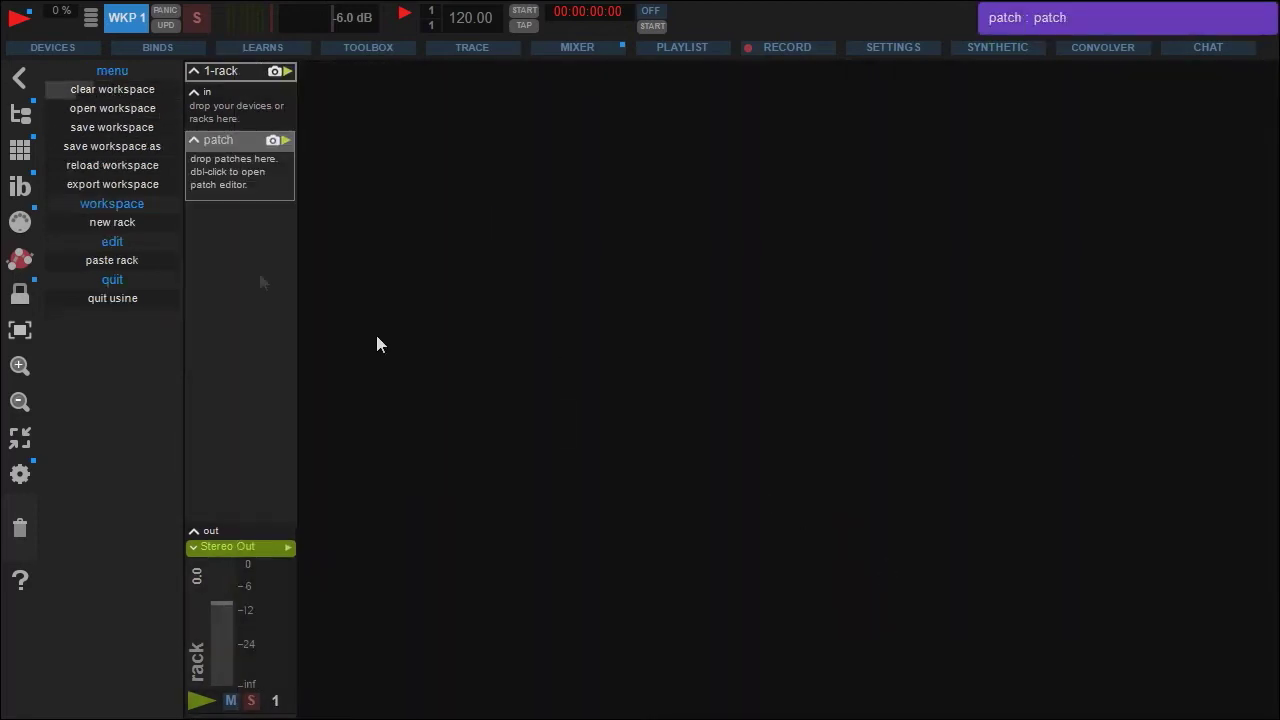
Step: Browse the Modules list, viewing Interface Design and then expanding the Audio folder
left_click(20, 114)
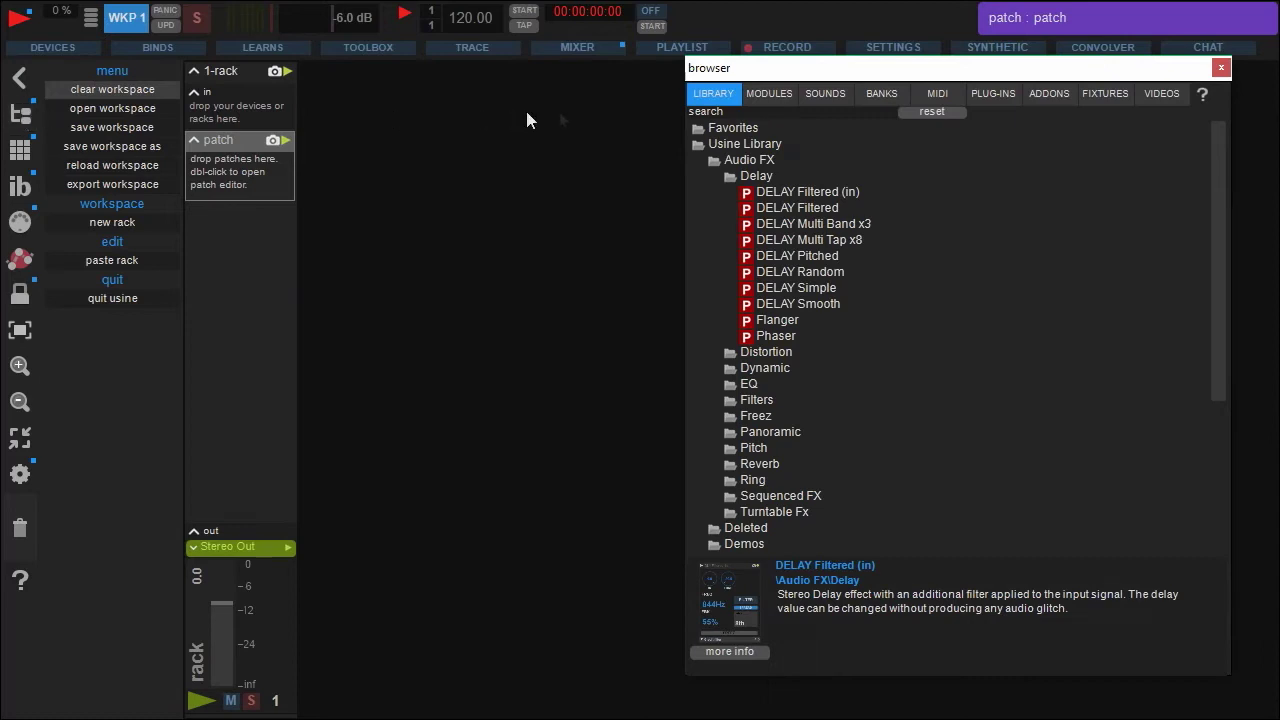
left_click(770, 94)
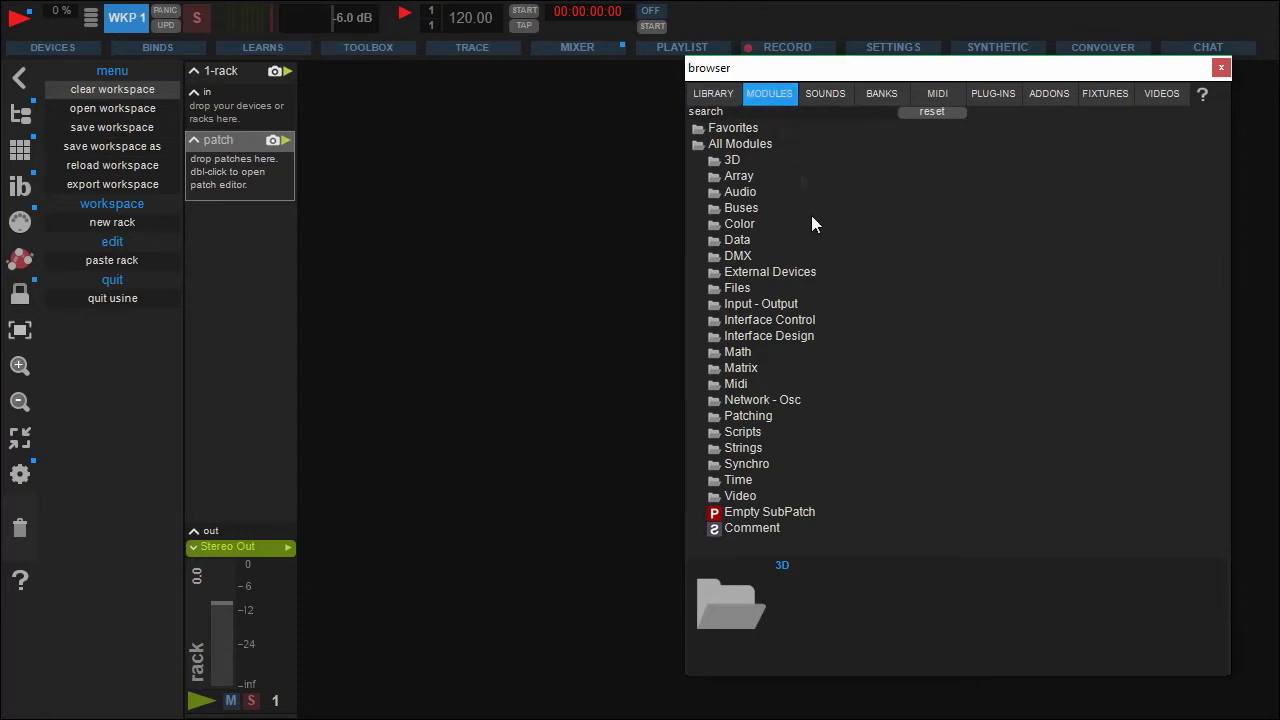
left_click(768, 336)
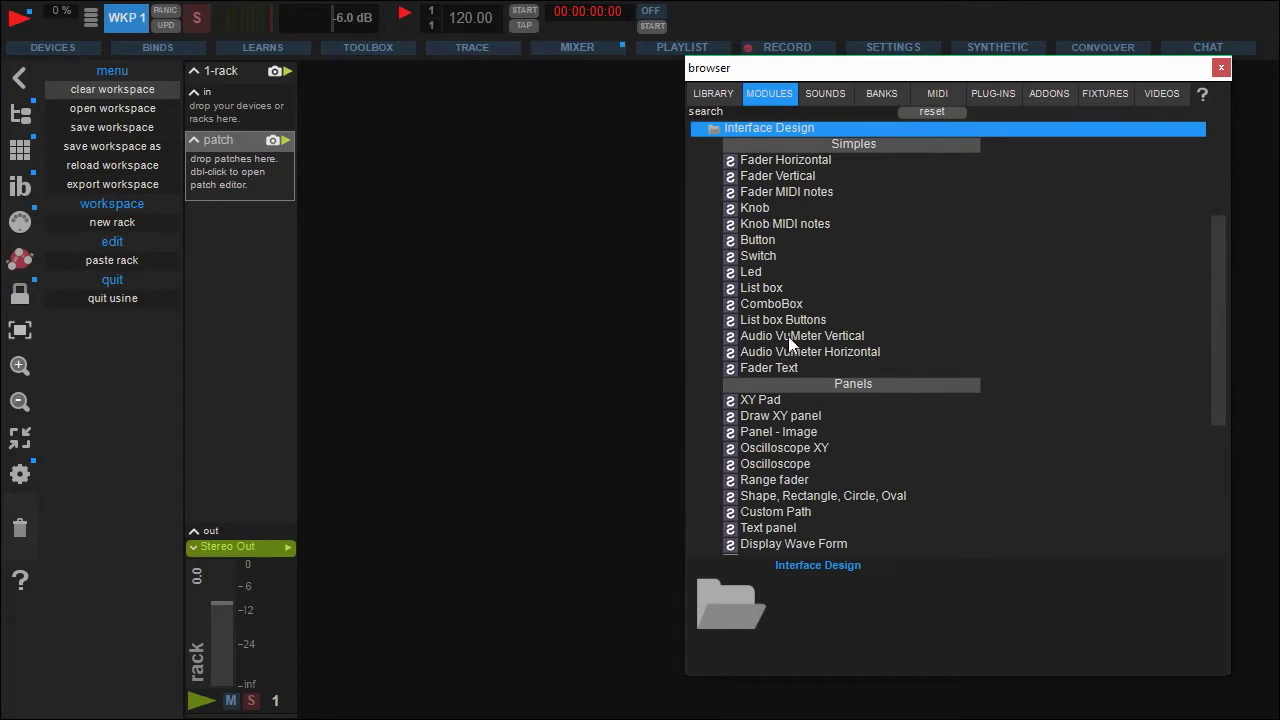
left_click(788, 128)
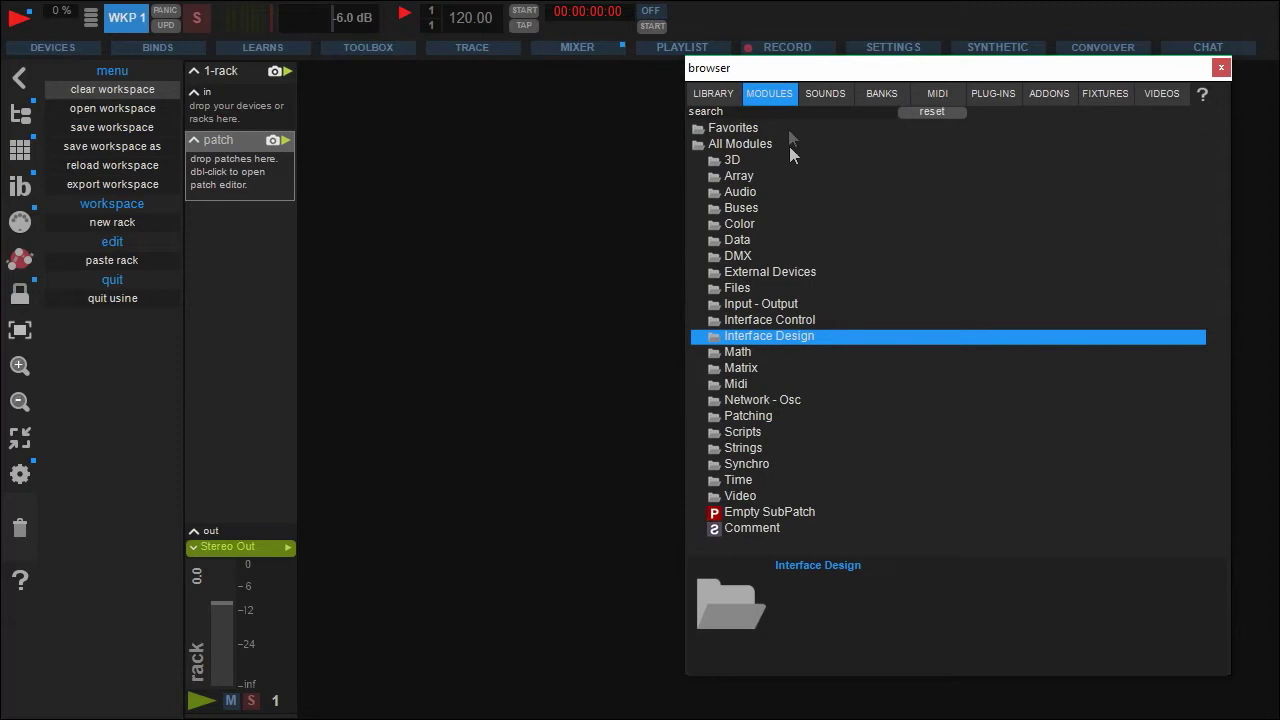
left_click(758, 192)
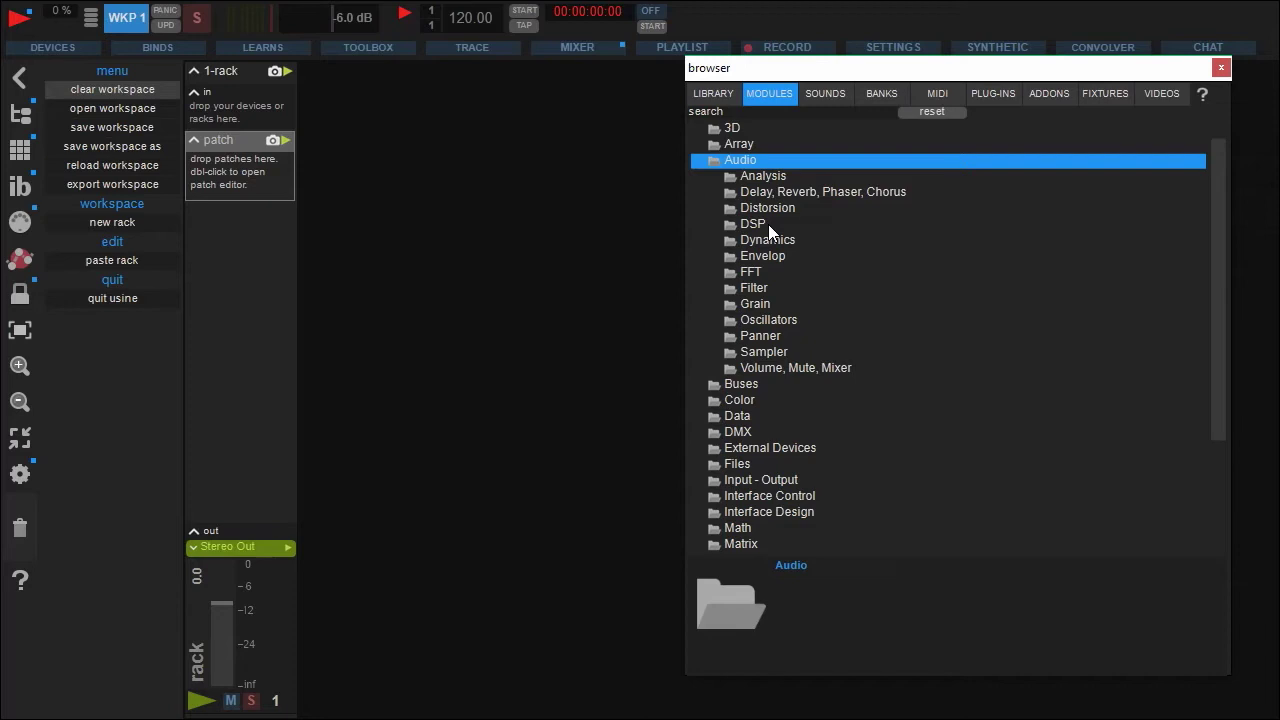
Step: Browse the Midi and Math module folders, collapsing each afterwards
left_click(772, 160)
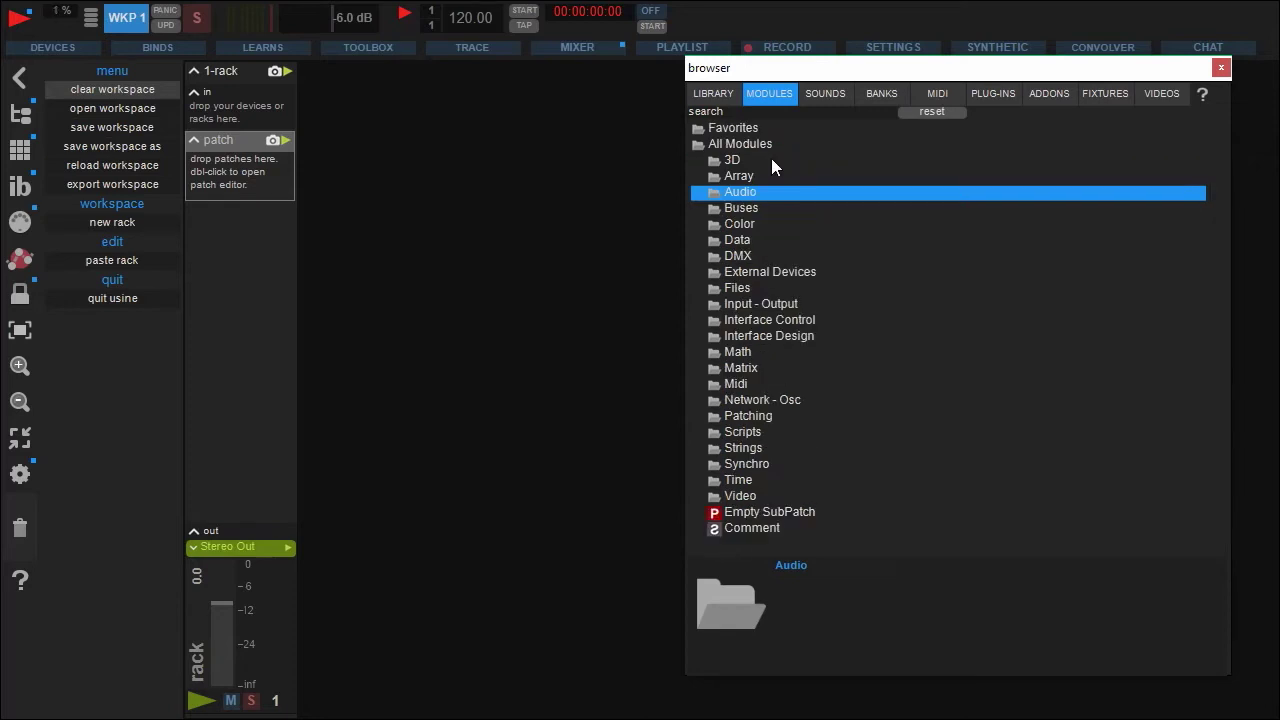
left_click(726, 384)
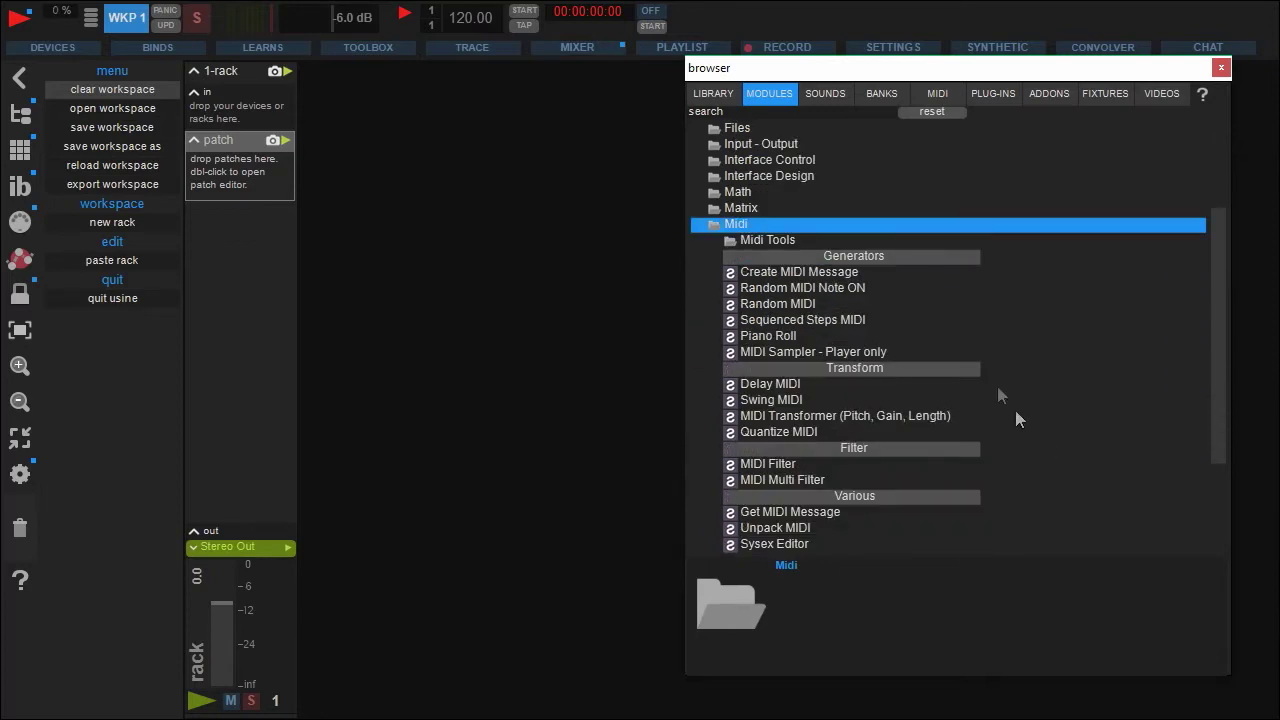
left_click(768, 226)
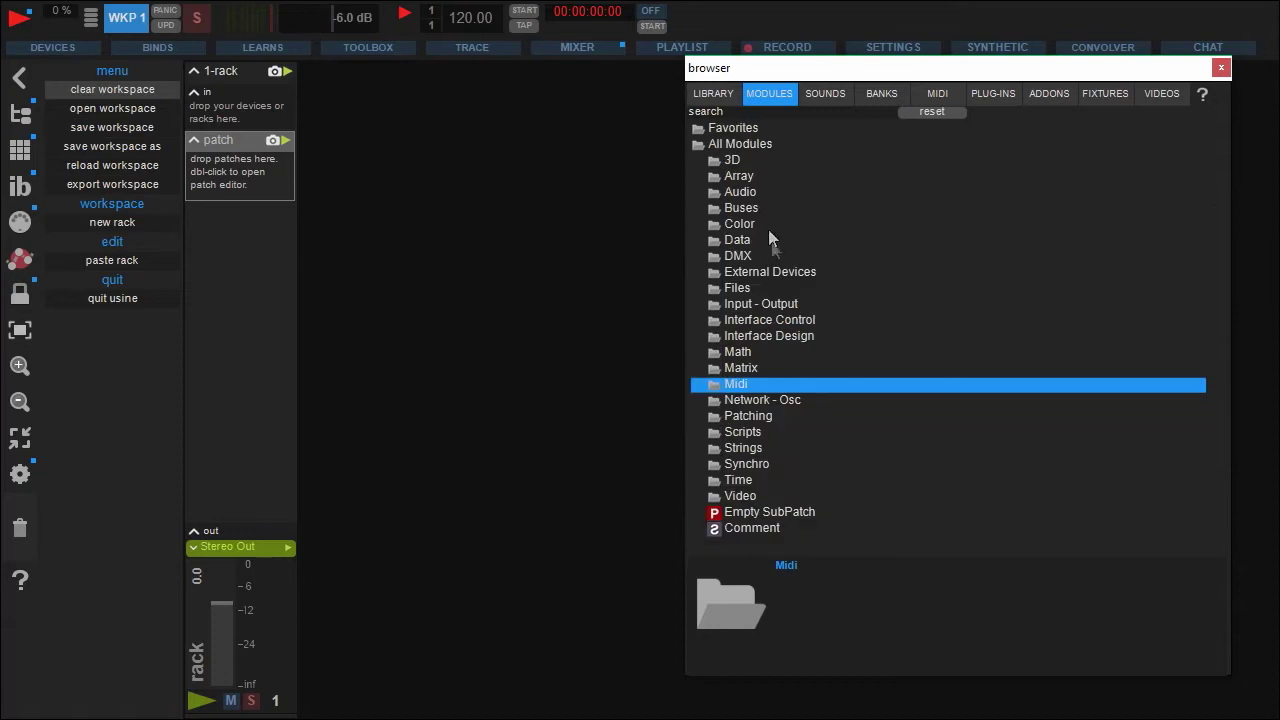
left_click(750, 352)
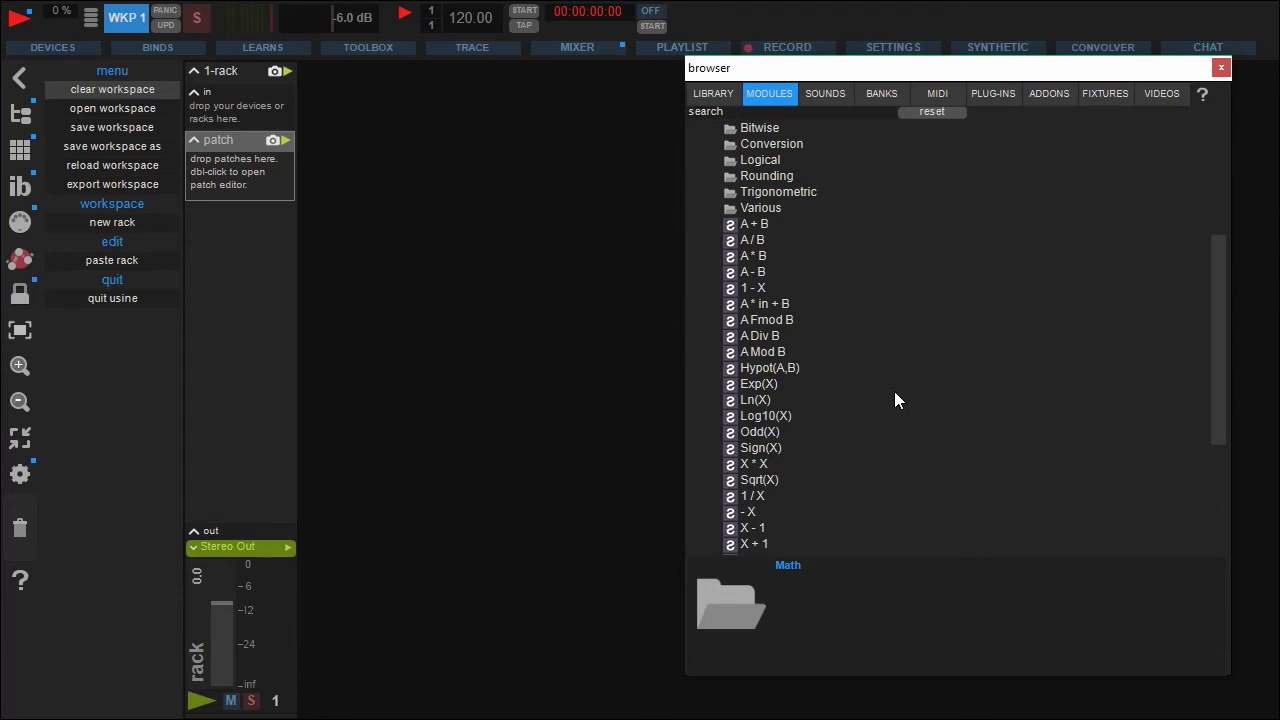
scroll(894, 387, "up", 3)
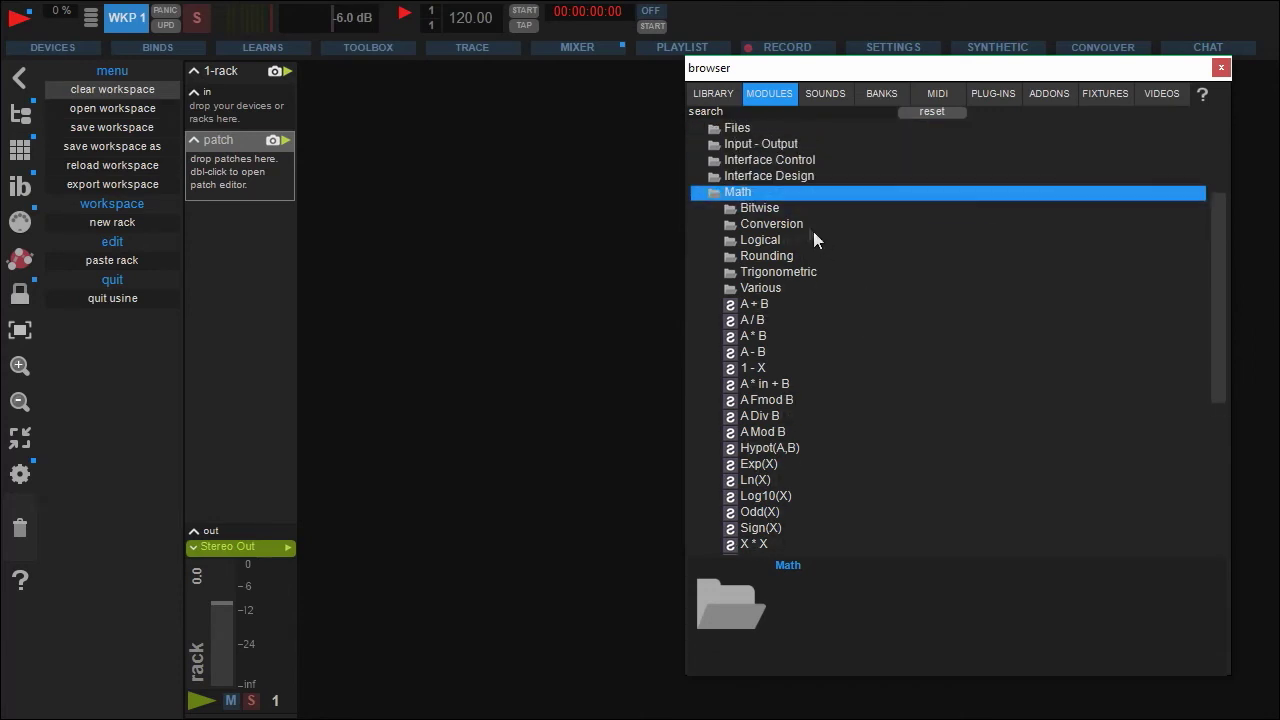
left_click(777, 194)
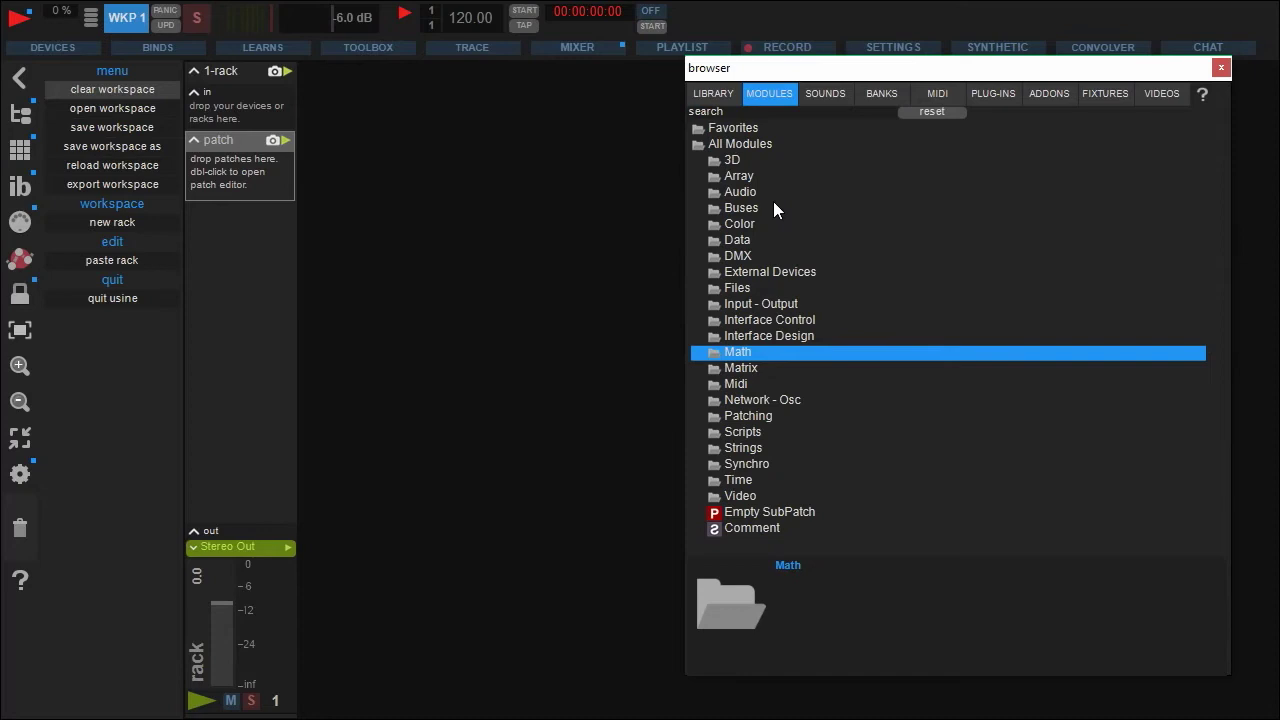
Step: Expand Data > Lines, Steps, Switches, Curves and show the Sequenced Lines description
left_click(748, 238)
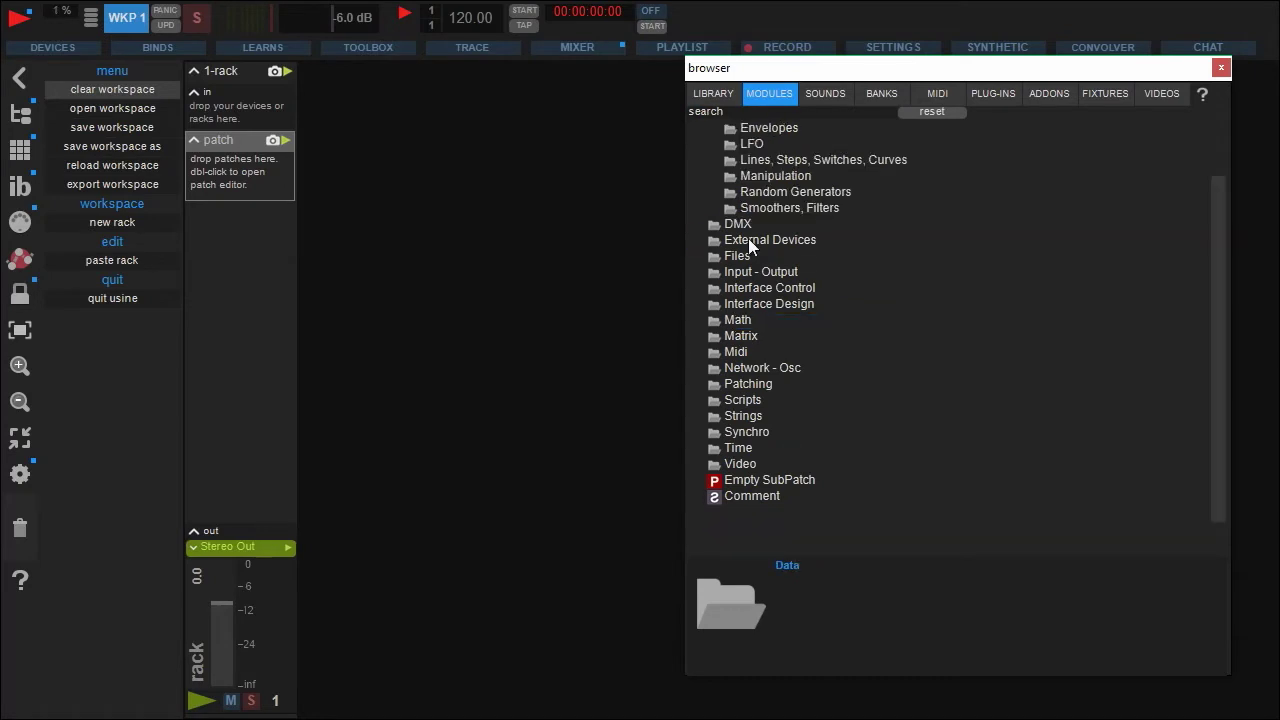
scroll(800, 290, "up", 5)
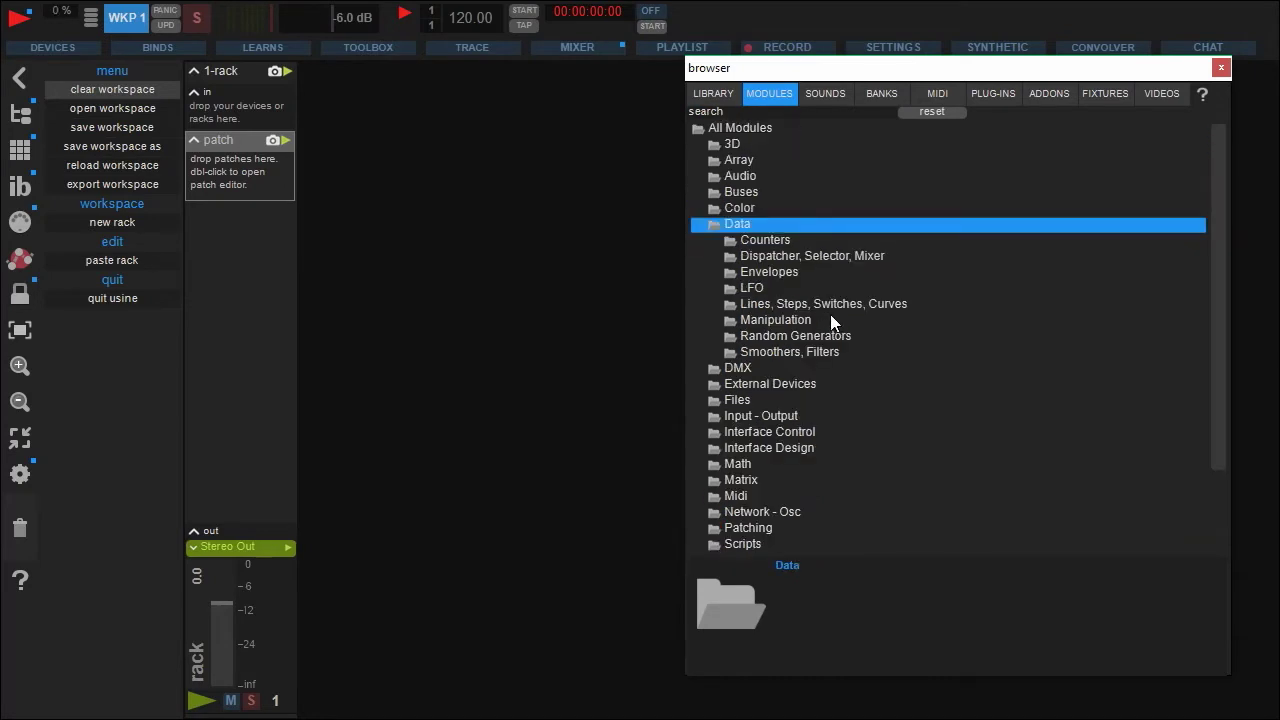
left_click(830, 304)
left_click(834, 320)
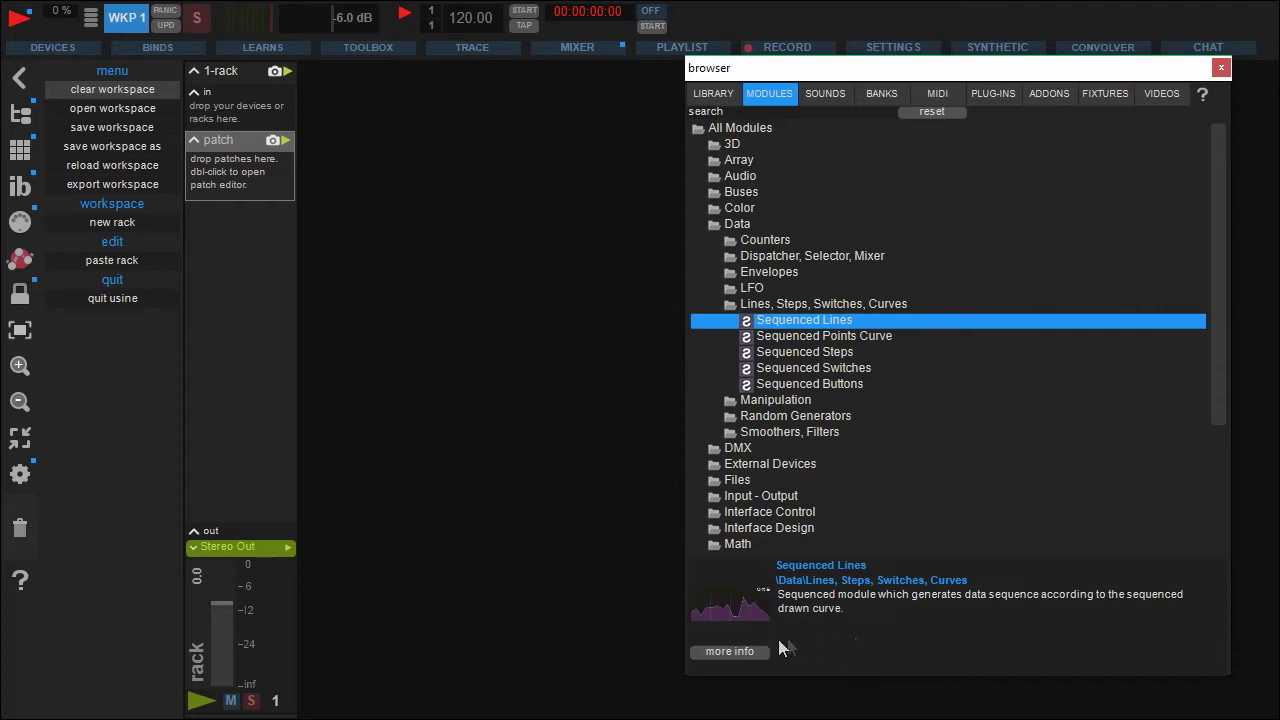
left_click(745, 652)
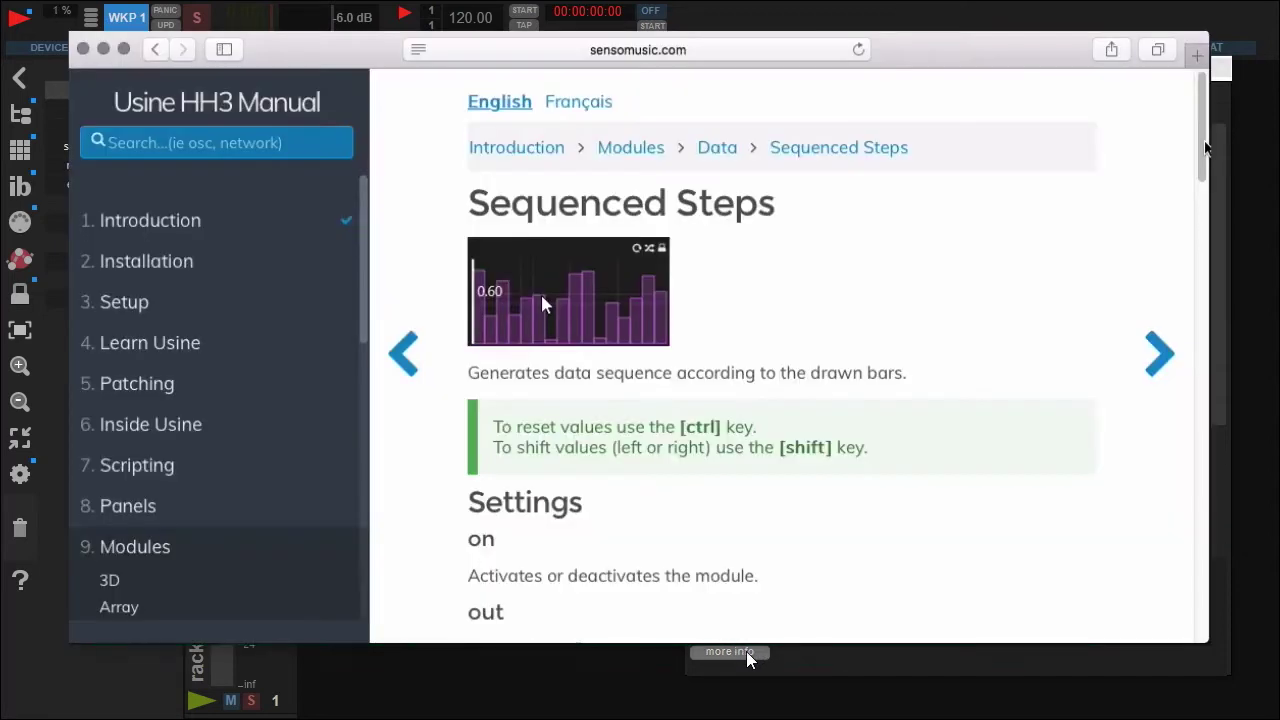
scroll(1200, 215, "down", 5)
left_click_drag(1200, 215, 1200, 418)
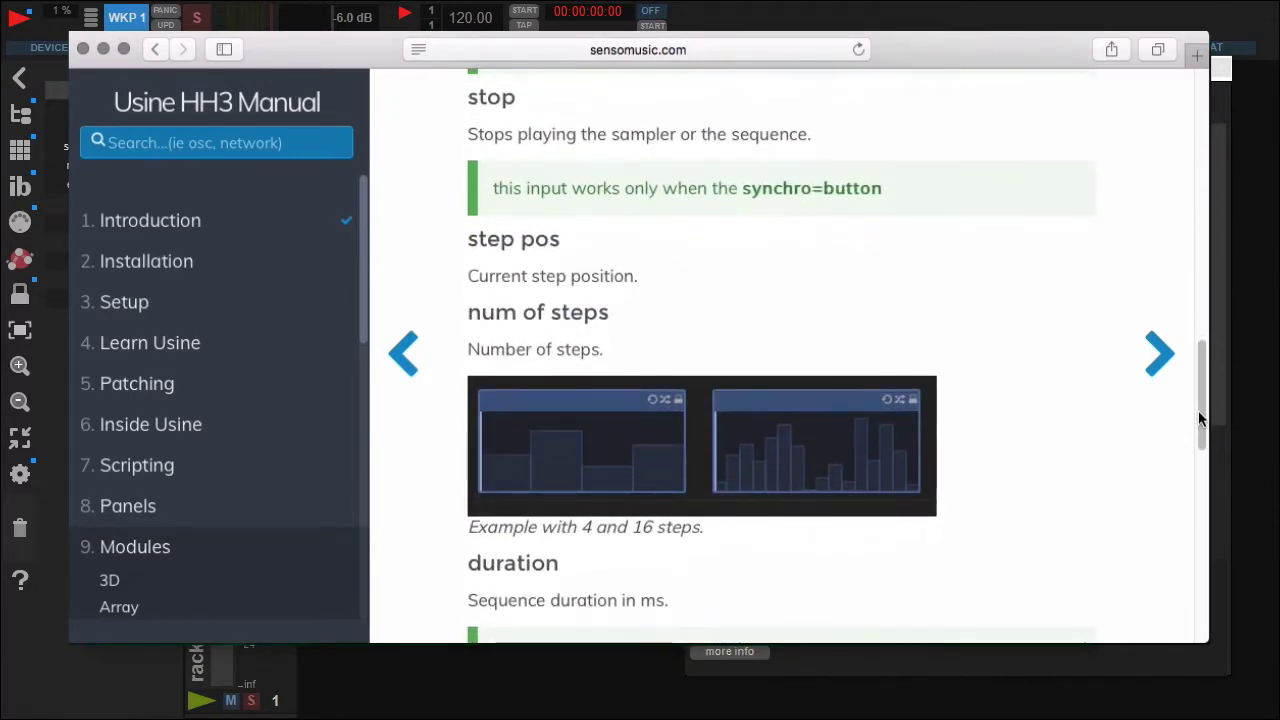
key("super+w")
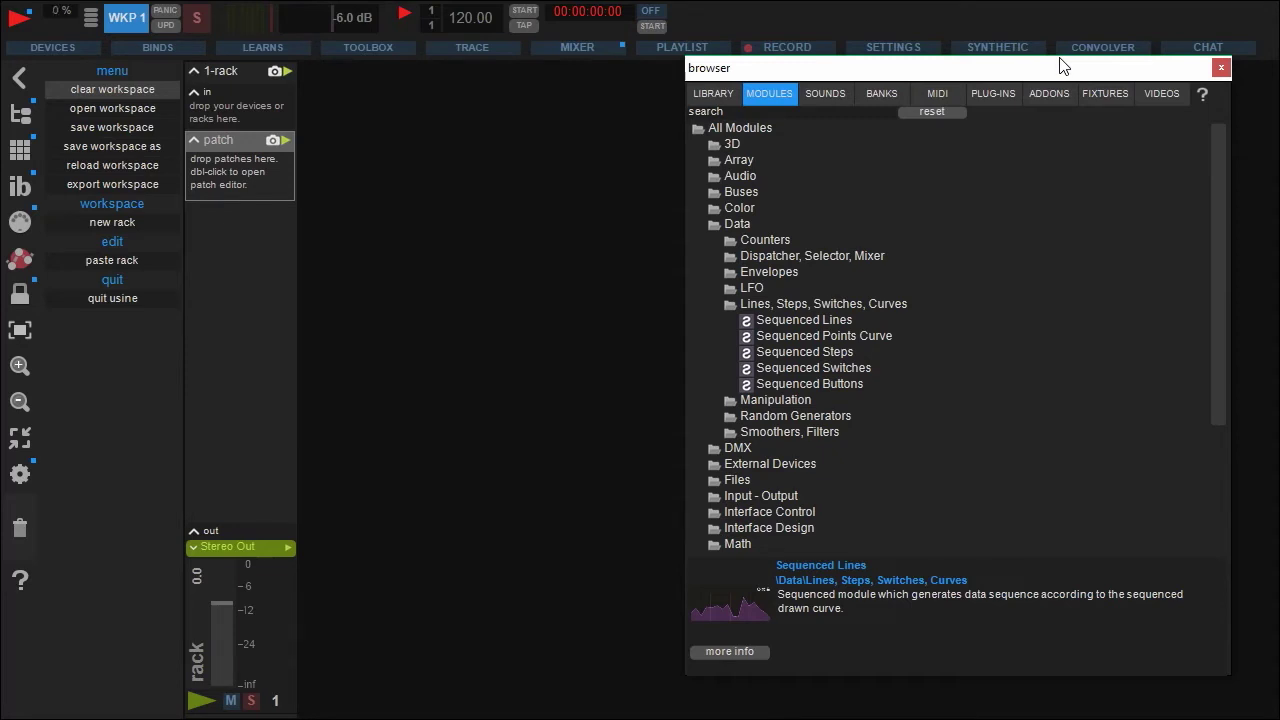
Step: Search 'sampler' and add a stereo Sampler - Player only module to the patch
left_click(867, 112)
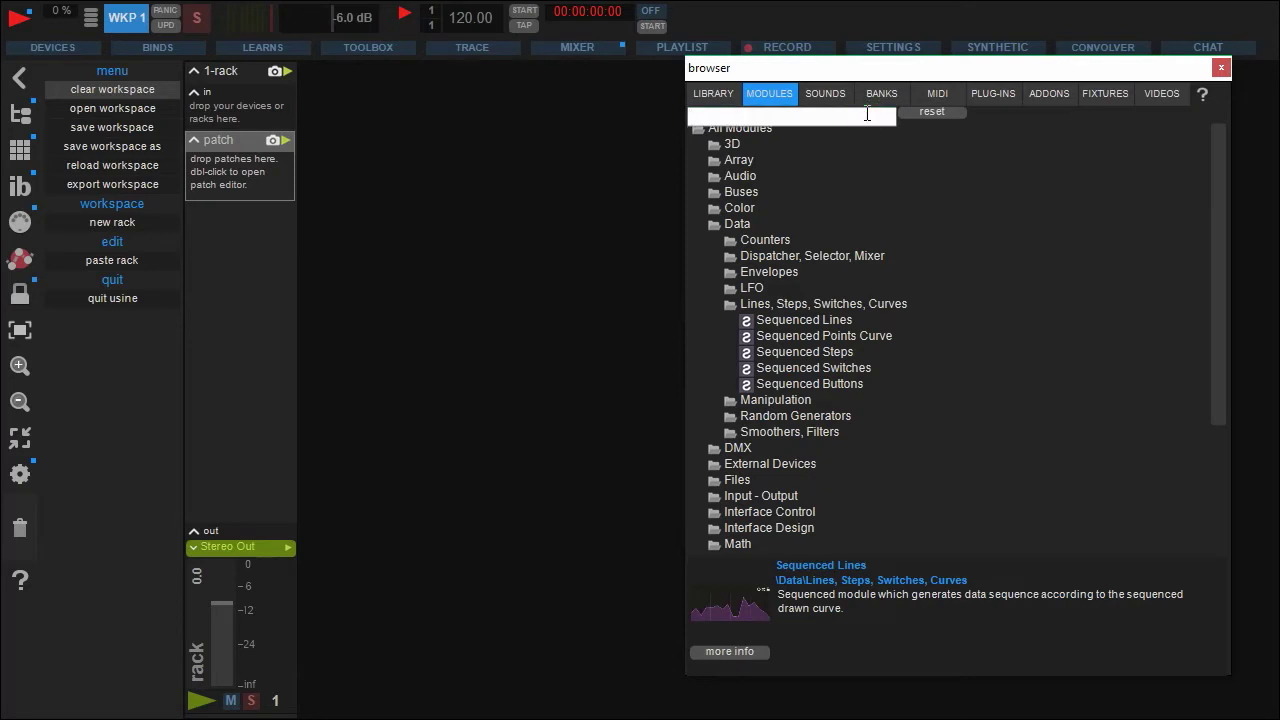
type("sampler")
key("Return")
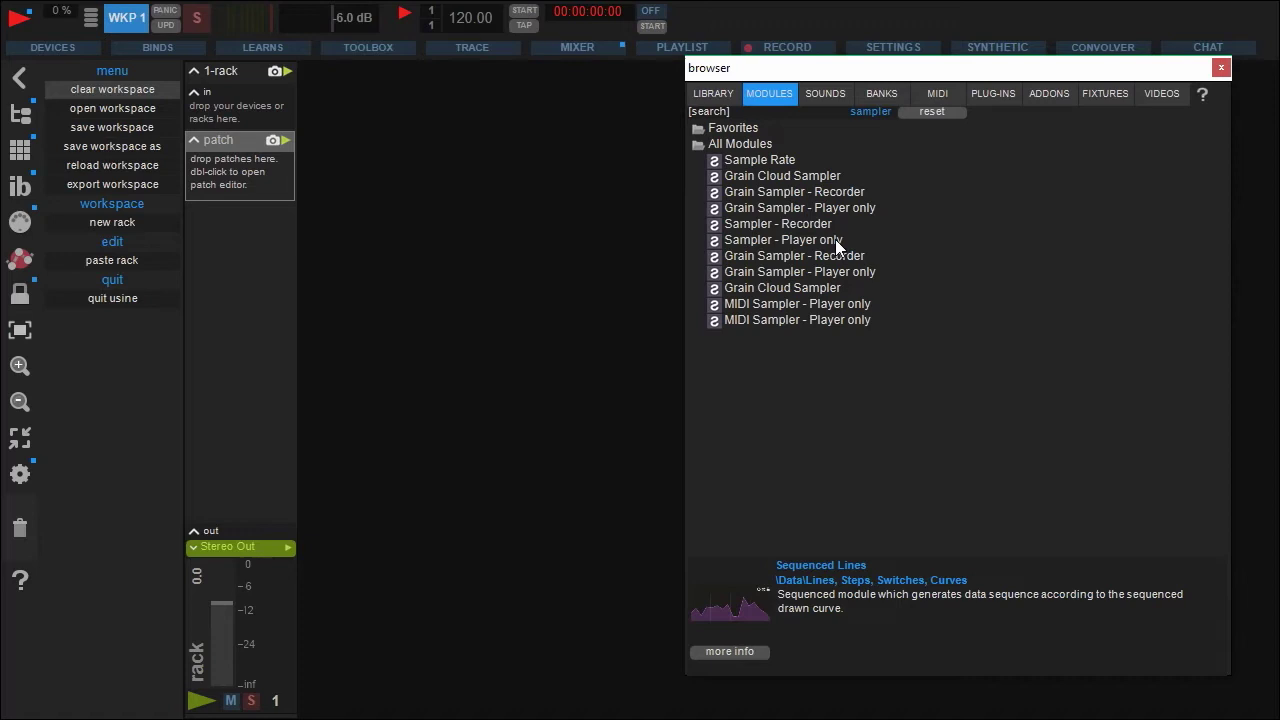
left_click_drag(835, 239, 238, 172)
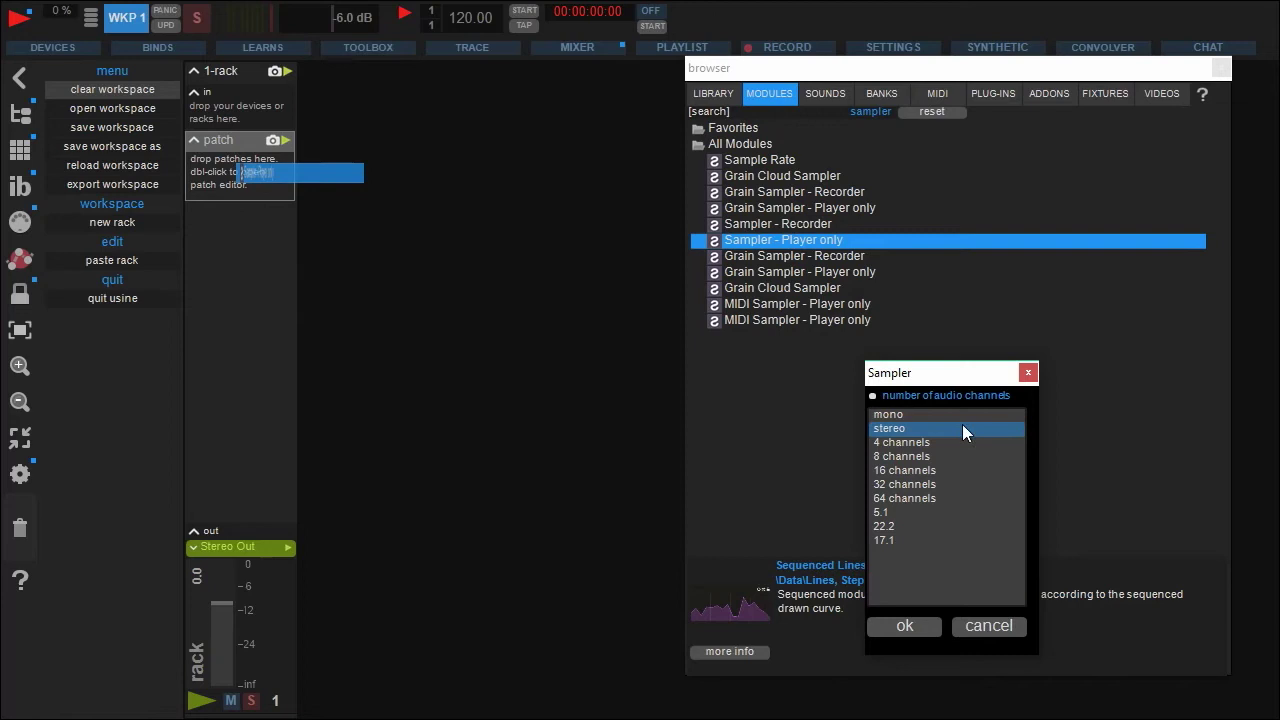
left_click(905, 625)
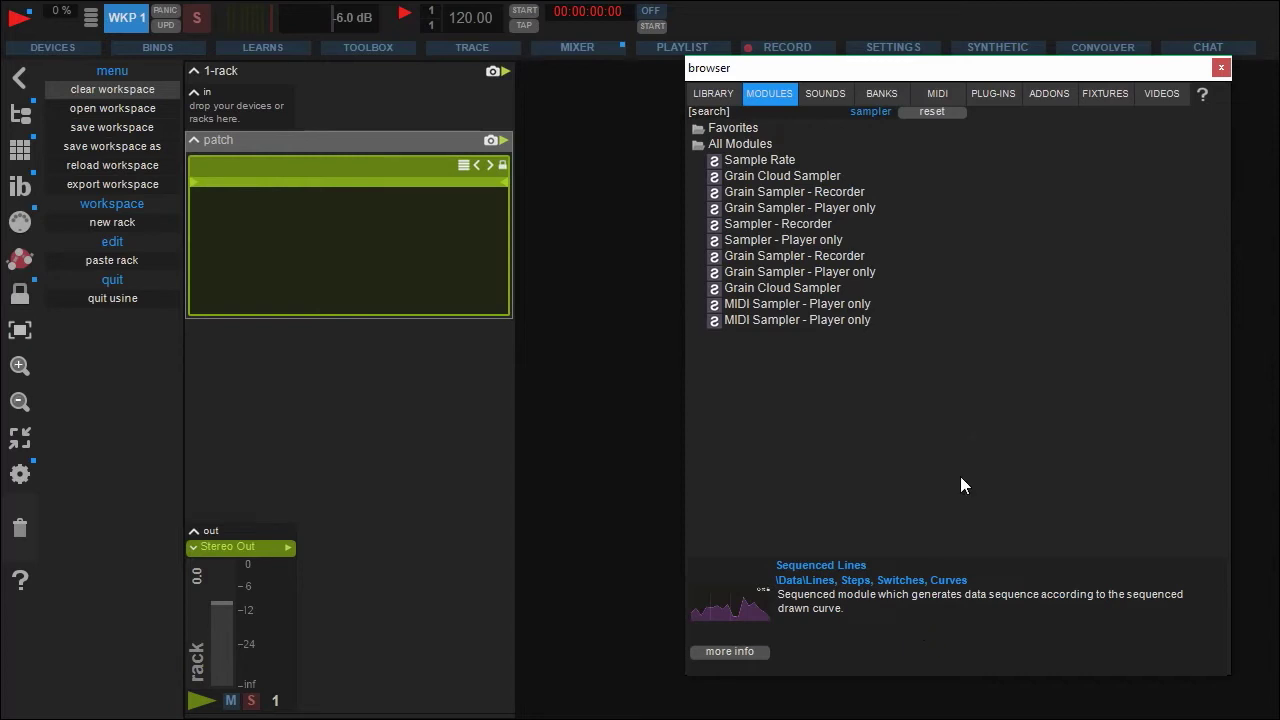
Step: Open the patch editor with the browser and properties panels closed, and reposition the Sampler
left_click(1221, 70)
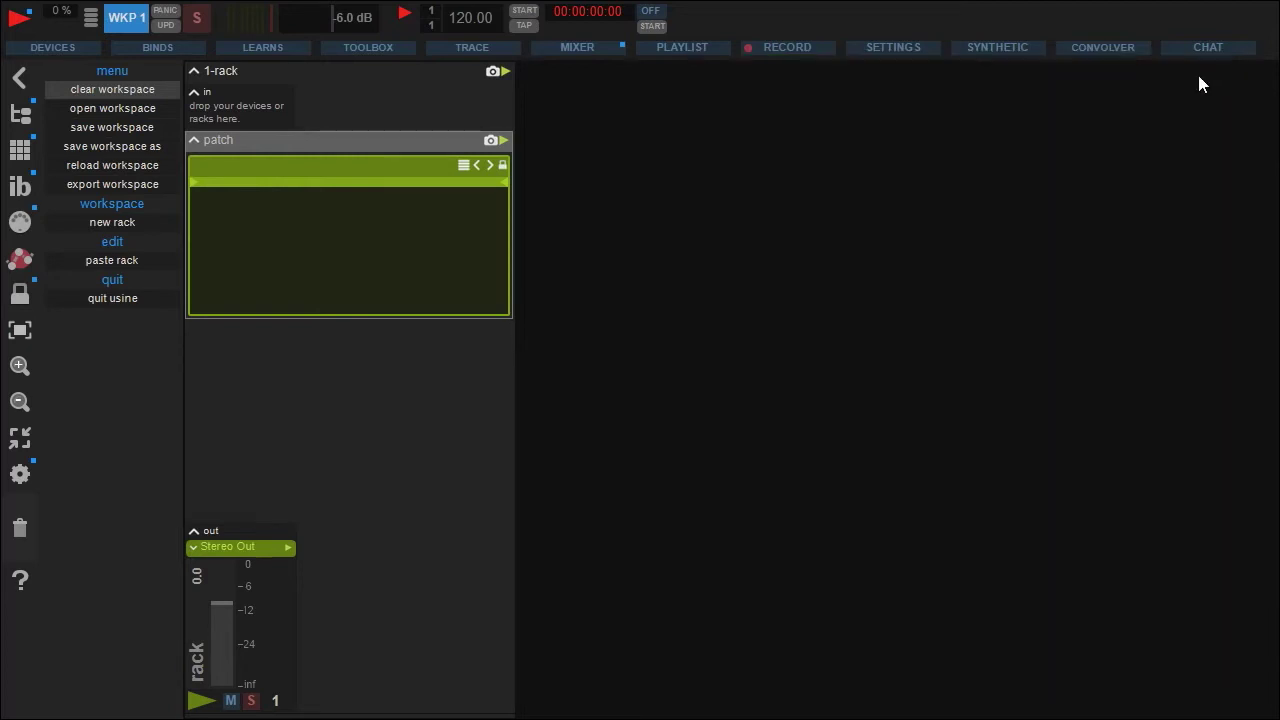
double_click(295, 139)
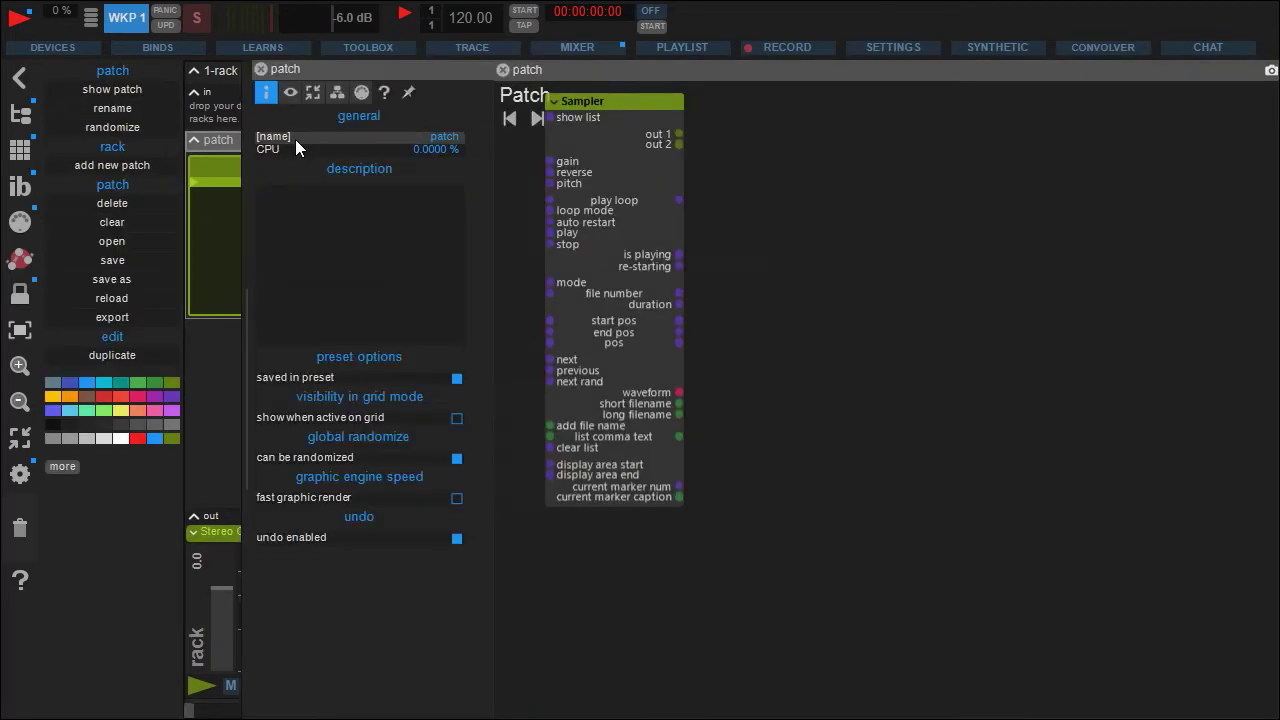
left_click(260, 69)
left_click_drag(493, 376, 517, 403)
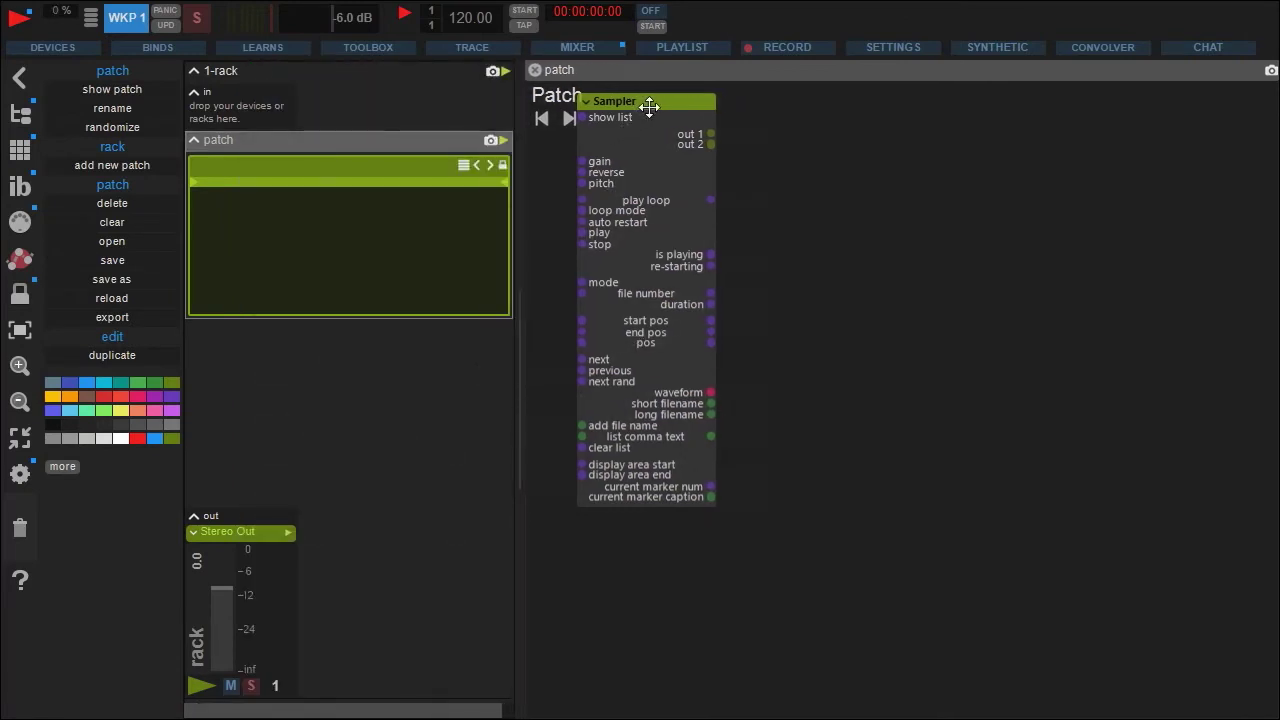
left_click_drag(646, 103, 848, 201)
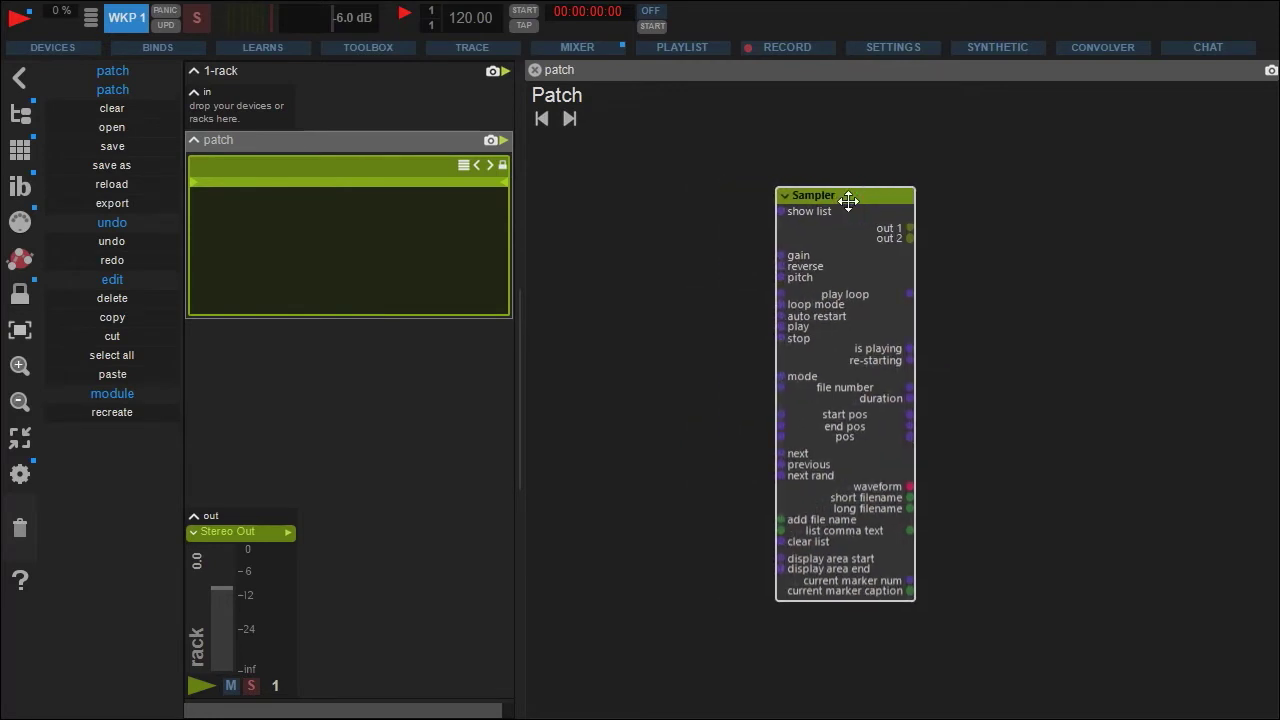
Step: Wire the Sampler's out 1 and out 2 to two new Audio Out modules, aligned on the right
left_click_drag(911, 228, 1058, 220)
left_click(1082, 244)
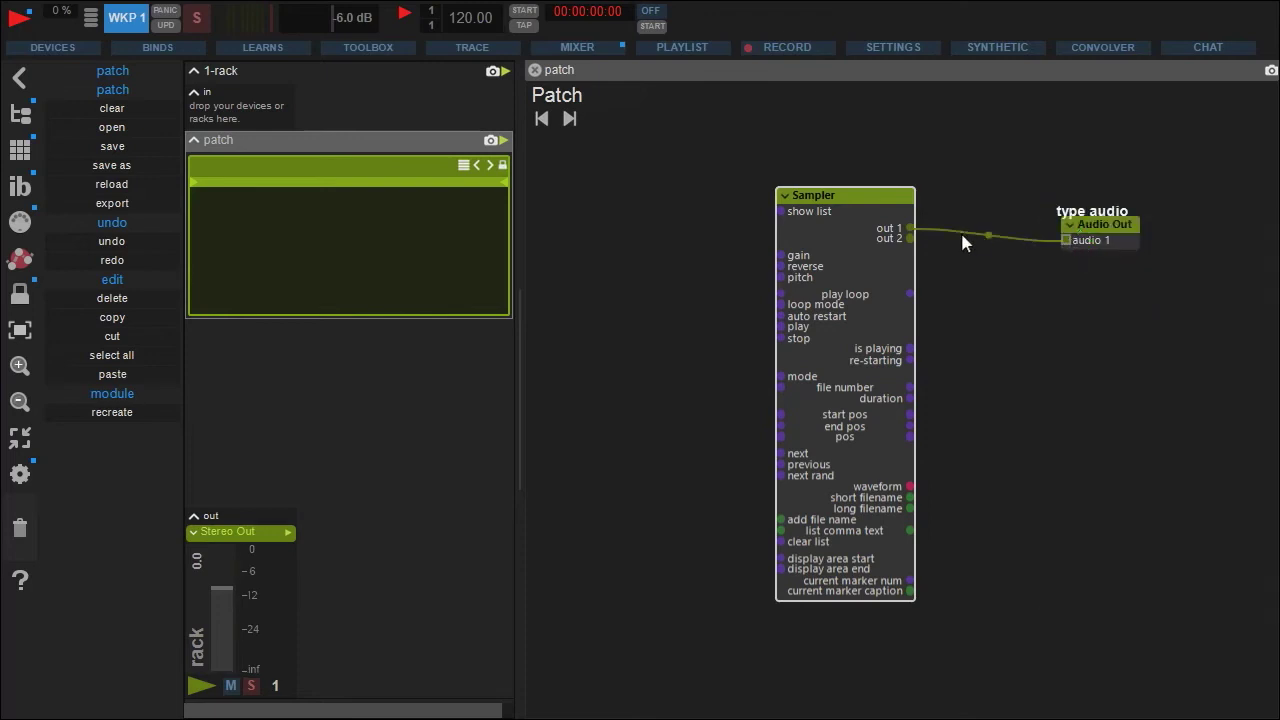
left_click_drag(909, 239, 1205, 224)
left_click(1108, 309)
left_click_drag(1136, 298, 1205, 273)
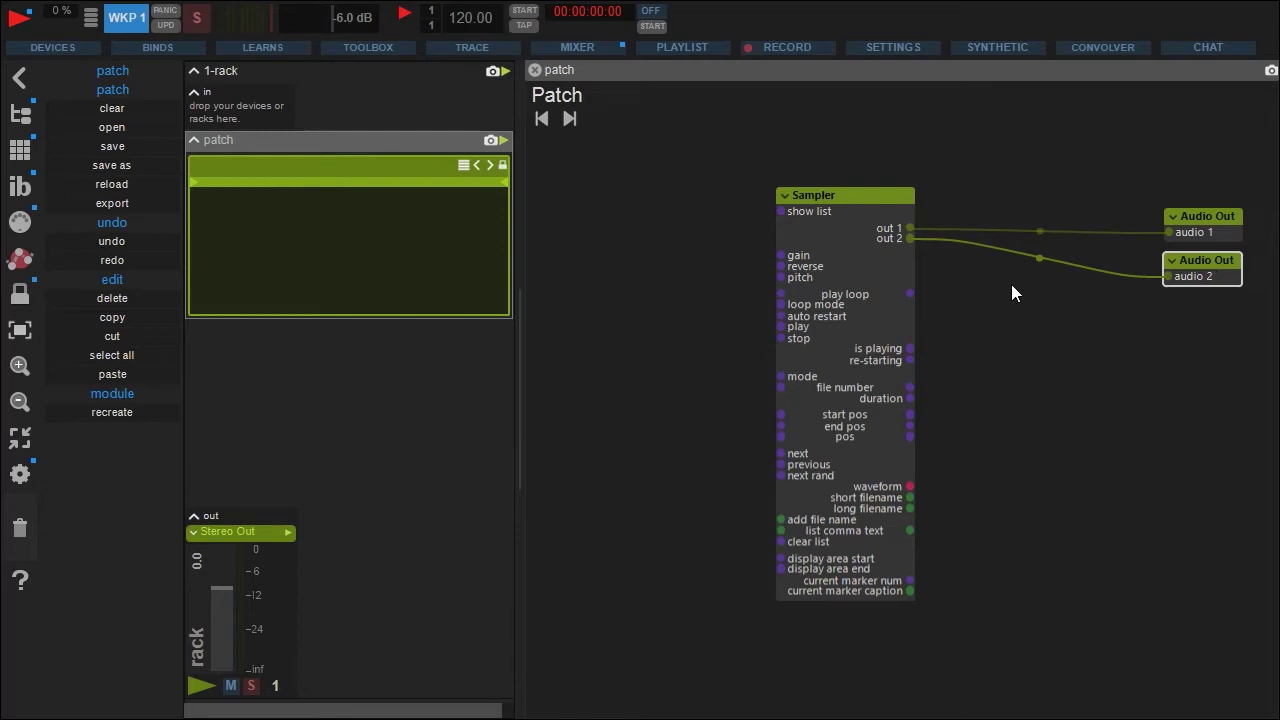
left_click(772, 294)
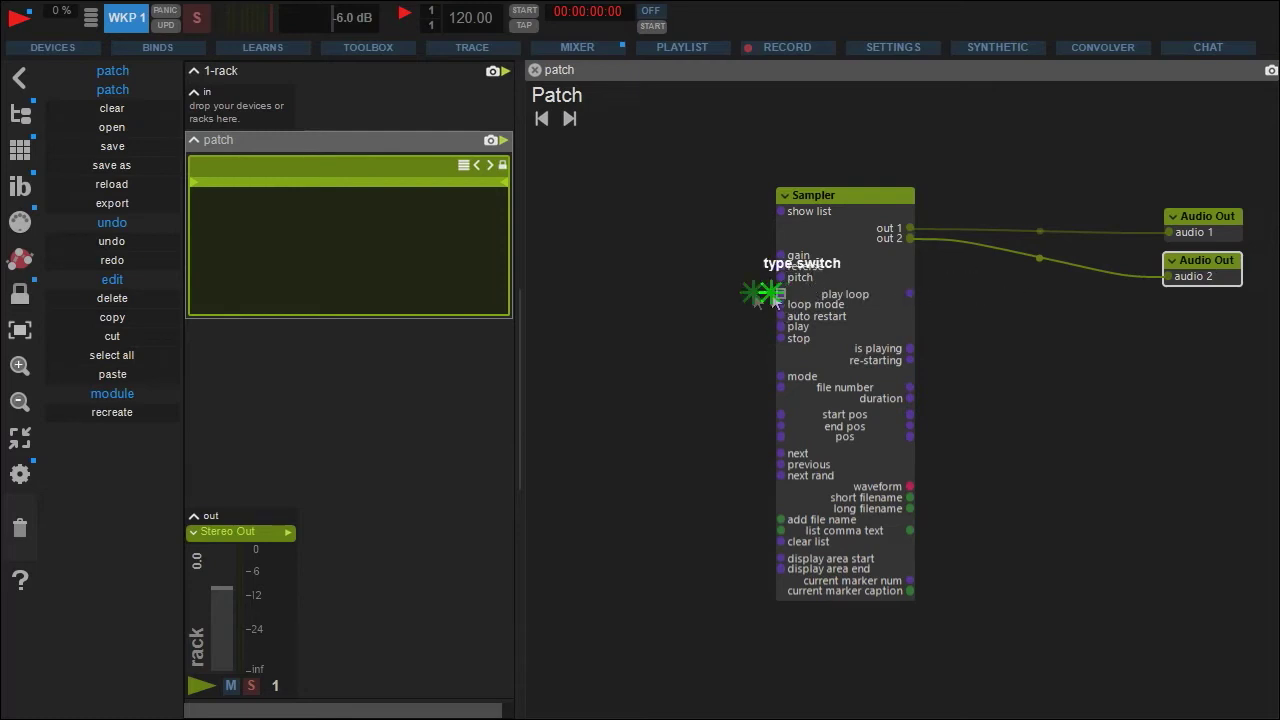
Step: Add a Switch named play loop driving the Sampler's play loop input
left_click_drag(772, 296, 705, 292)
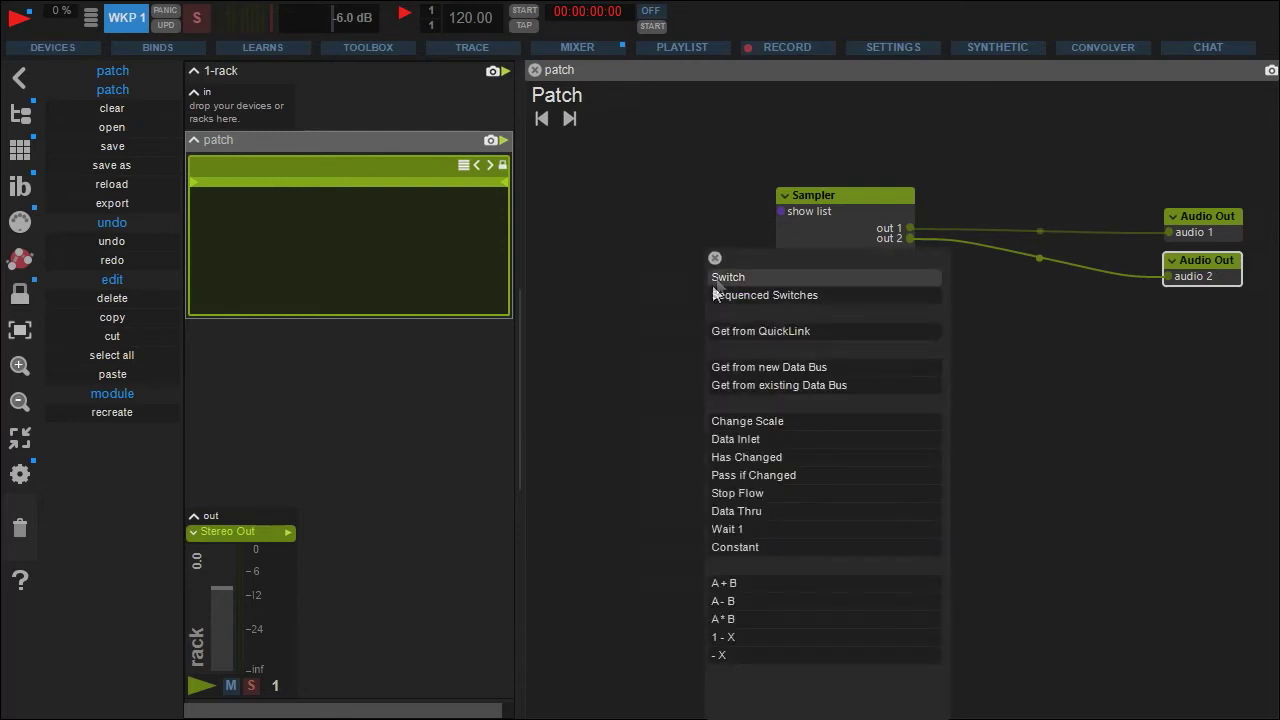
left_click(727, 277)
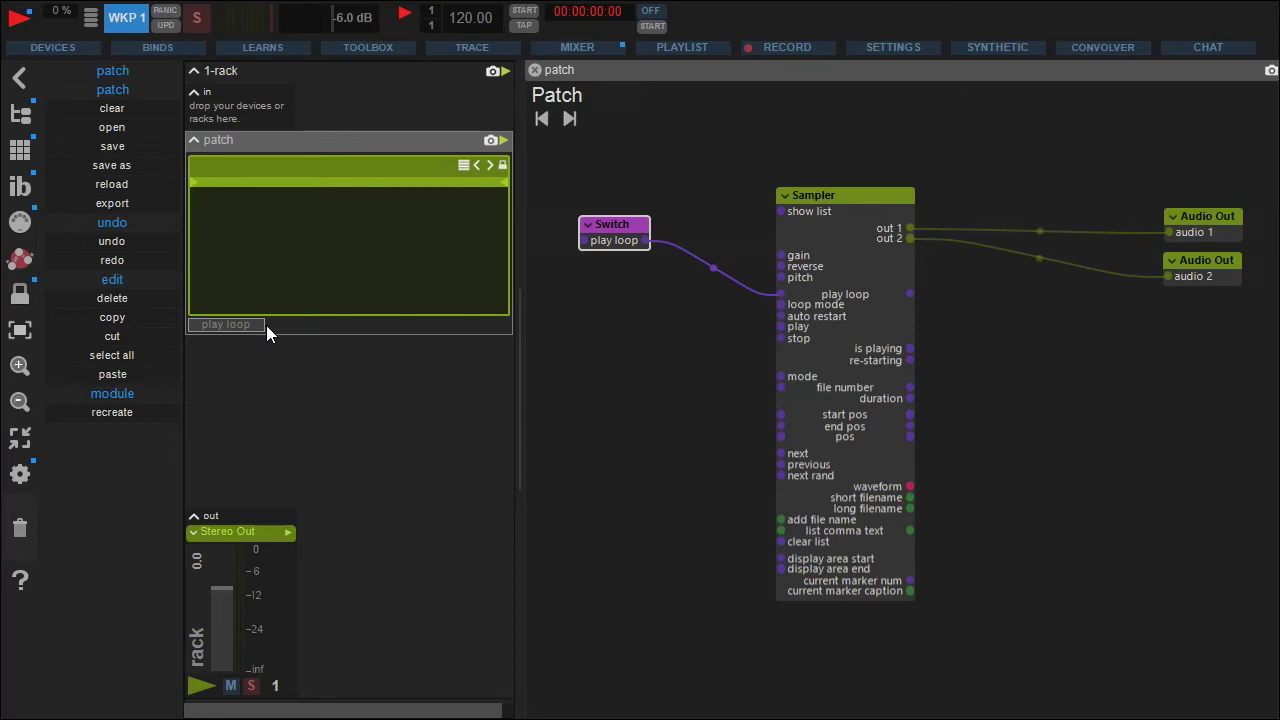
left_click(18, 115)
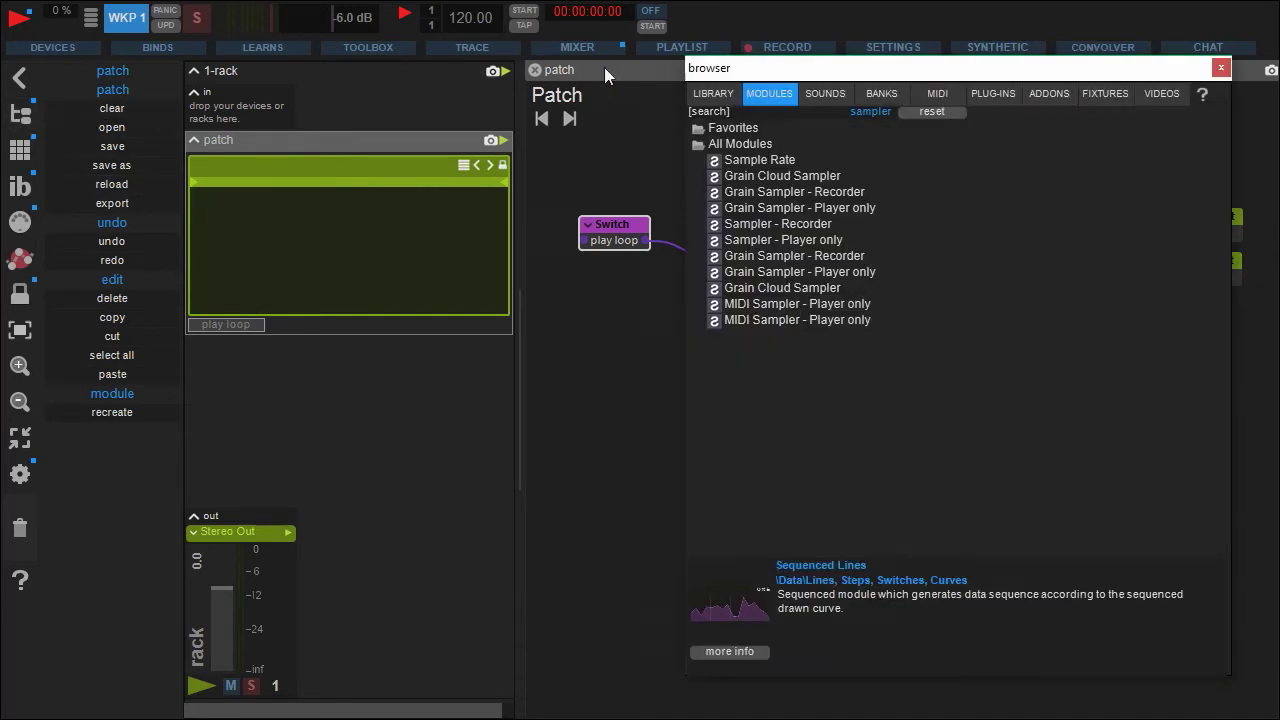
Step: Load femal piece.wav from Sounds > Various > Voice into the Sampler
left_click(816, 92)
left_click(759, 243)
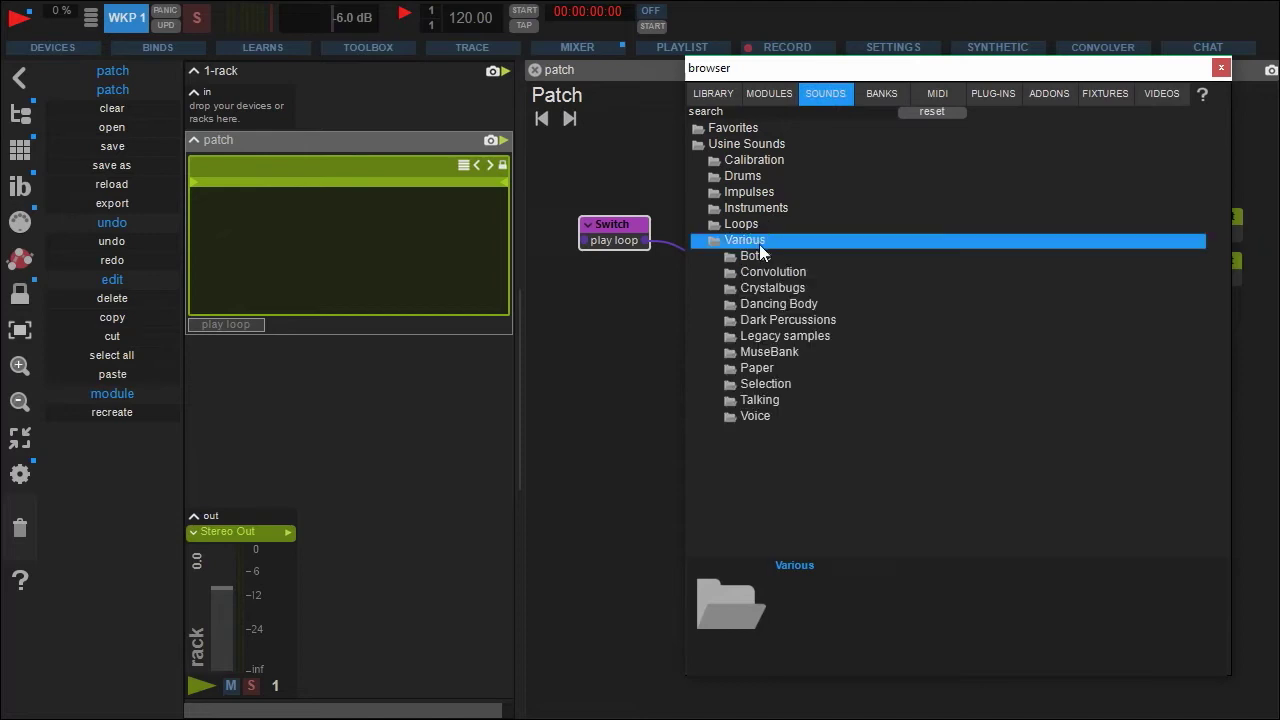
left_click(754, 416)
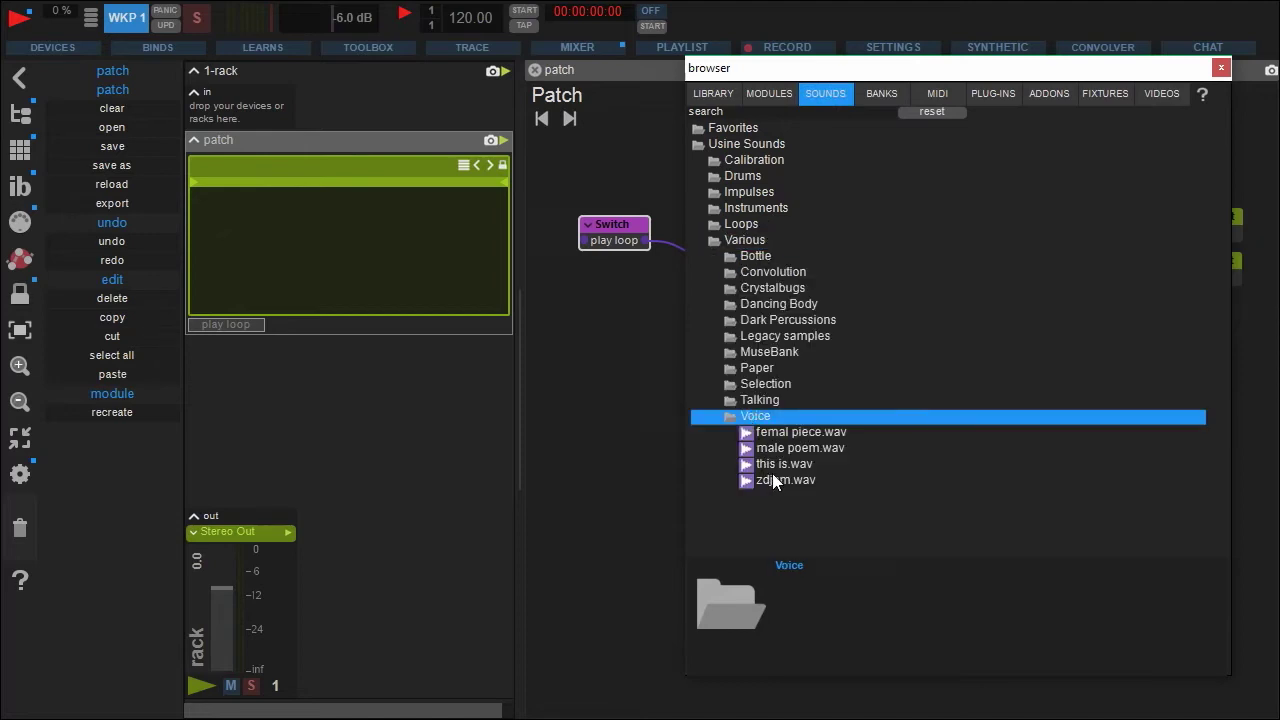
left_click_drag(792, 433, 369, 236)
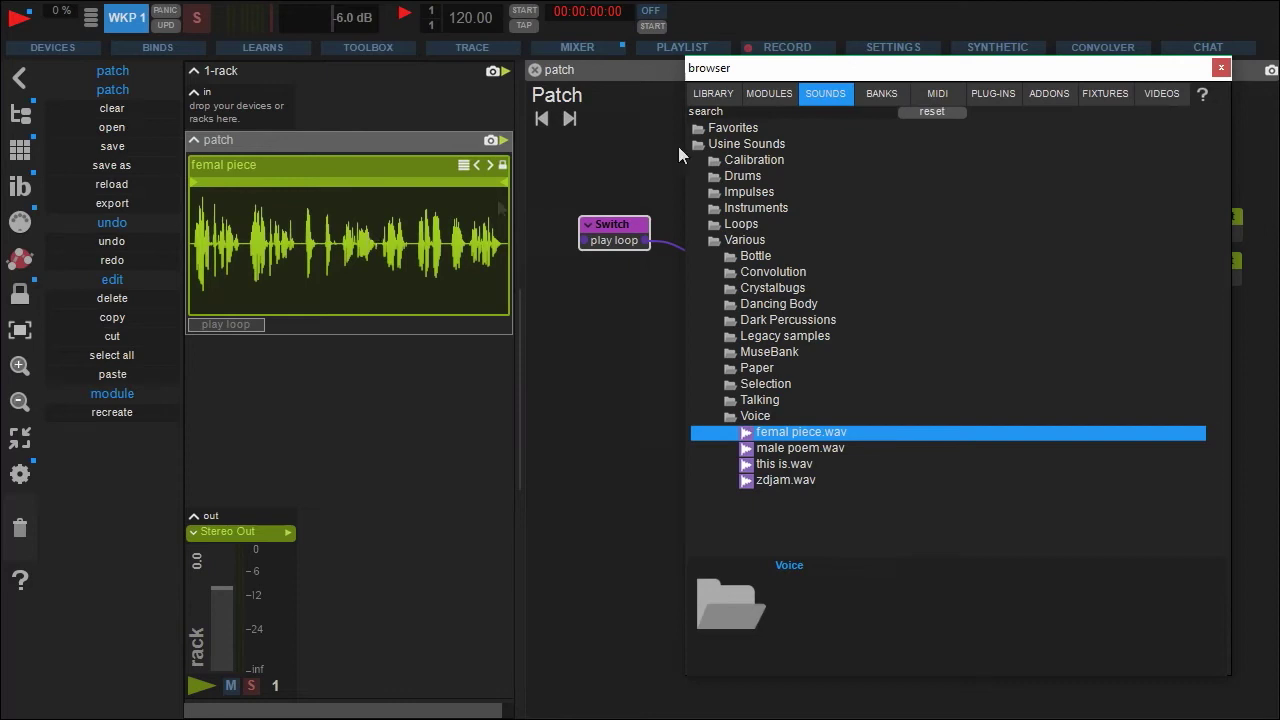
Step: Switch play loop on and start playback of the sample
left_click(1221, 67)
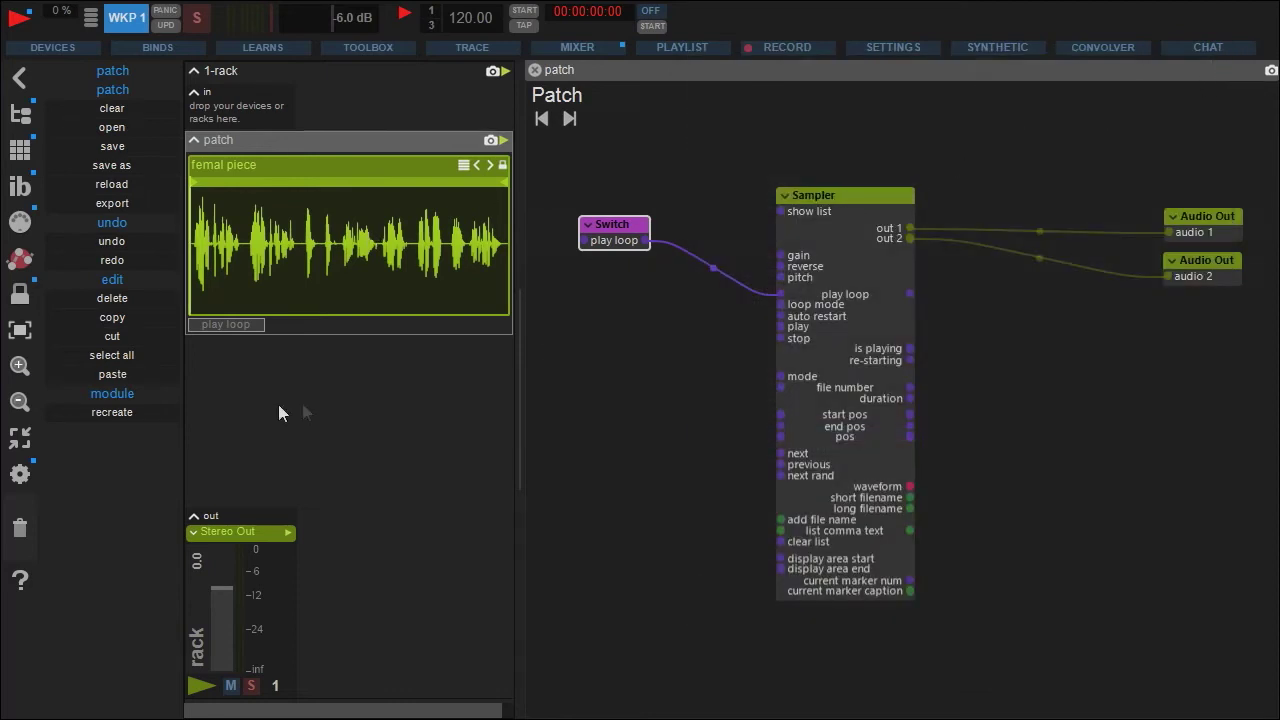
left_click(240, 324)
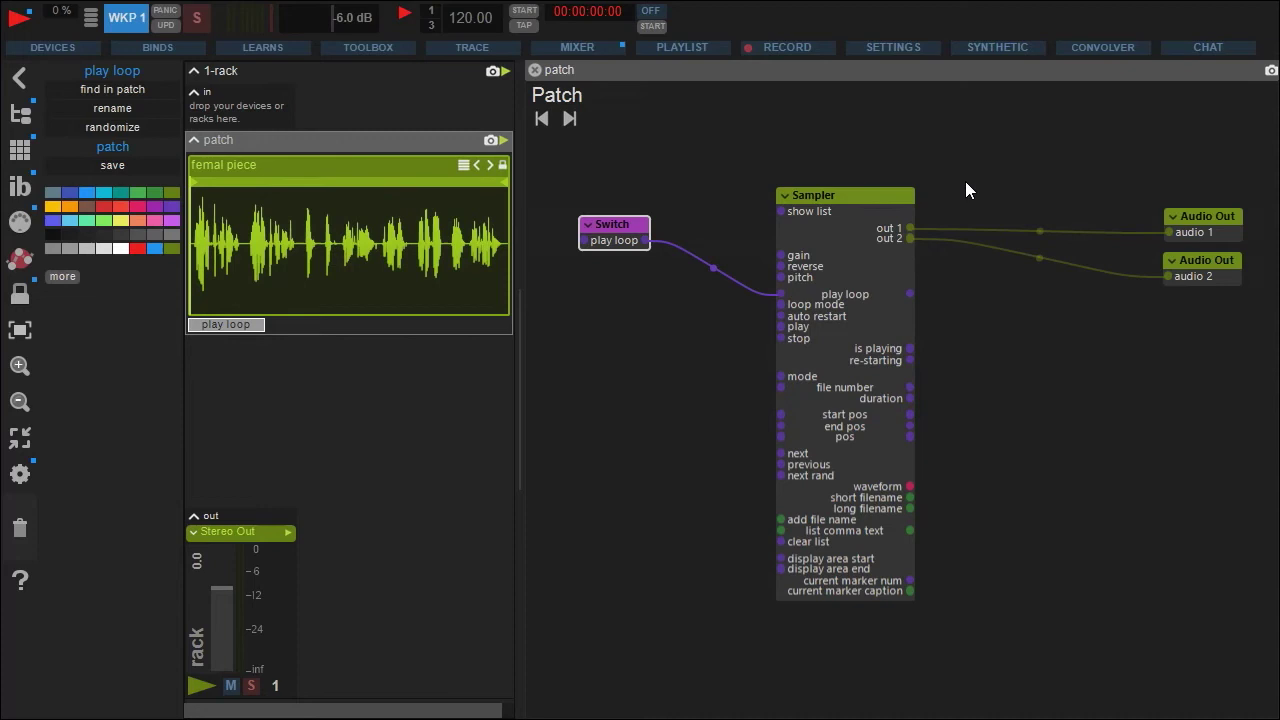
key("space")
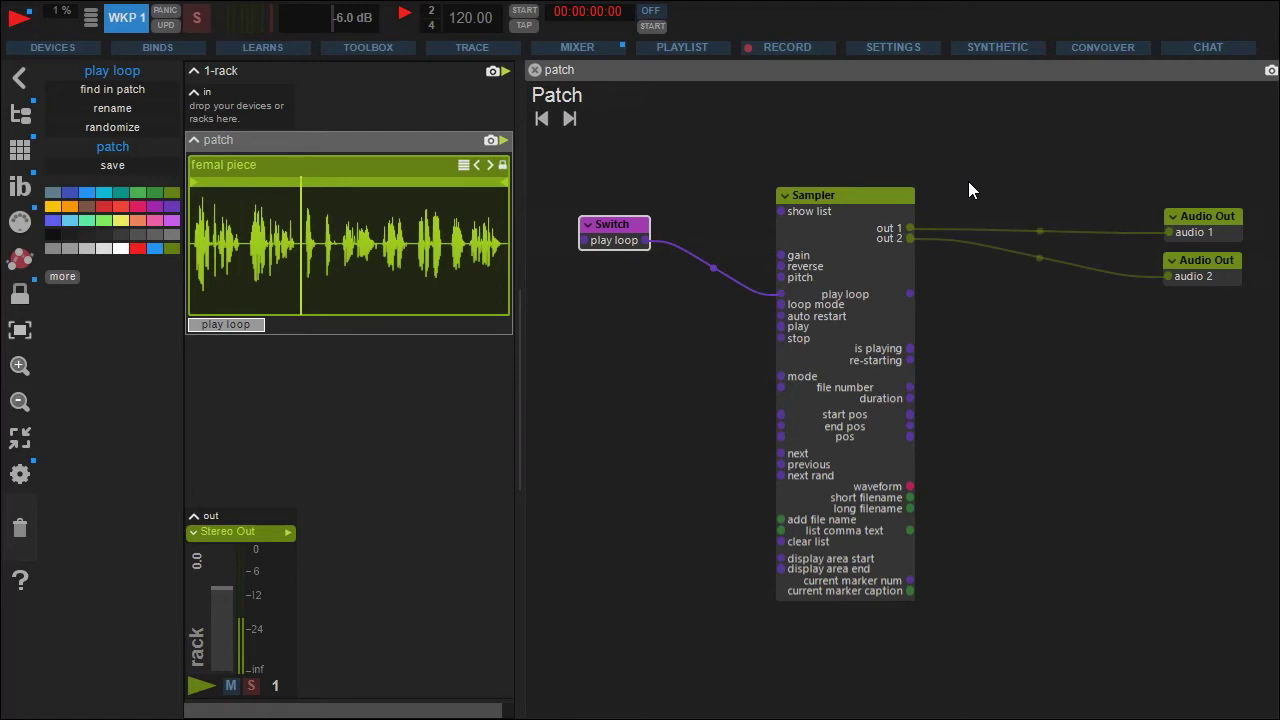
Step: Add a Switch named reverse wired to the Sampler's reverse input and restart playback
left_click_drag(774, 273, 630, 183)
left_click(650, 213)
key("space")
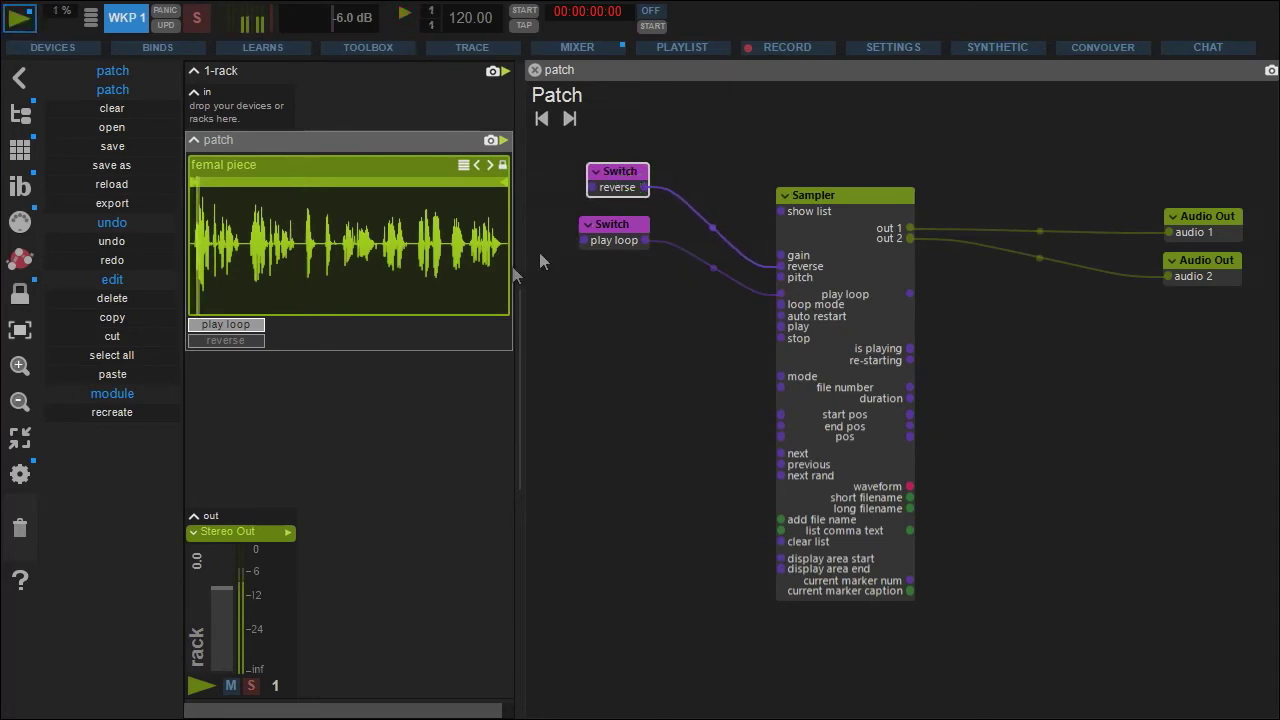
Step: Toggle reverse playback on and off twice, leaving it off
left_click(232, 339)
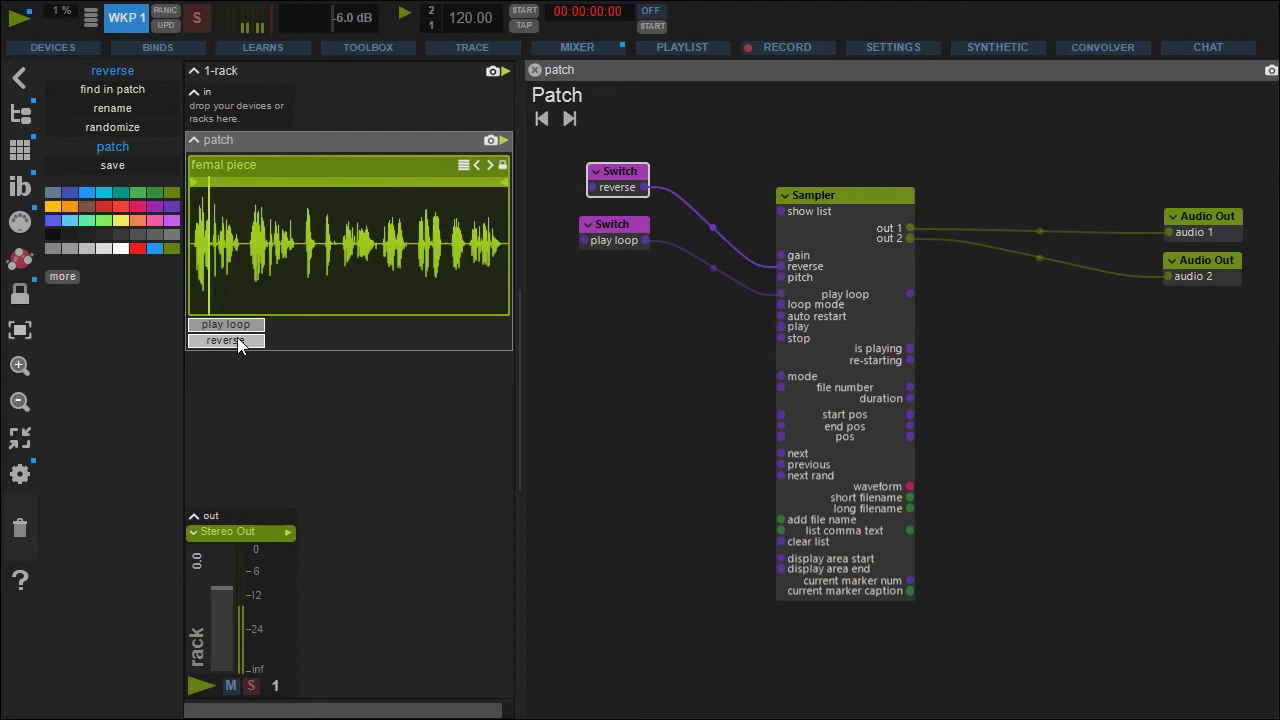
left_click(240, 337)
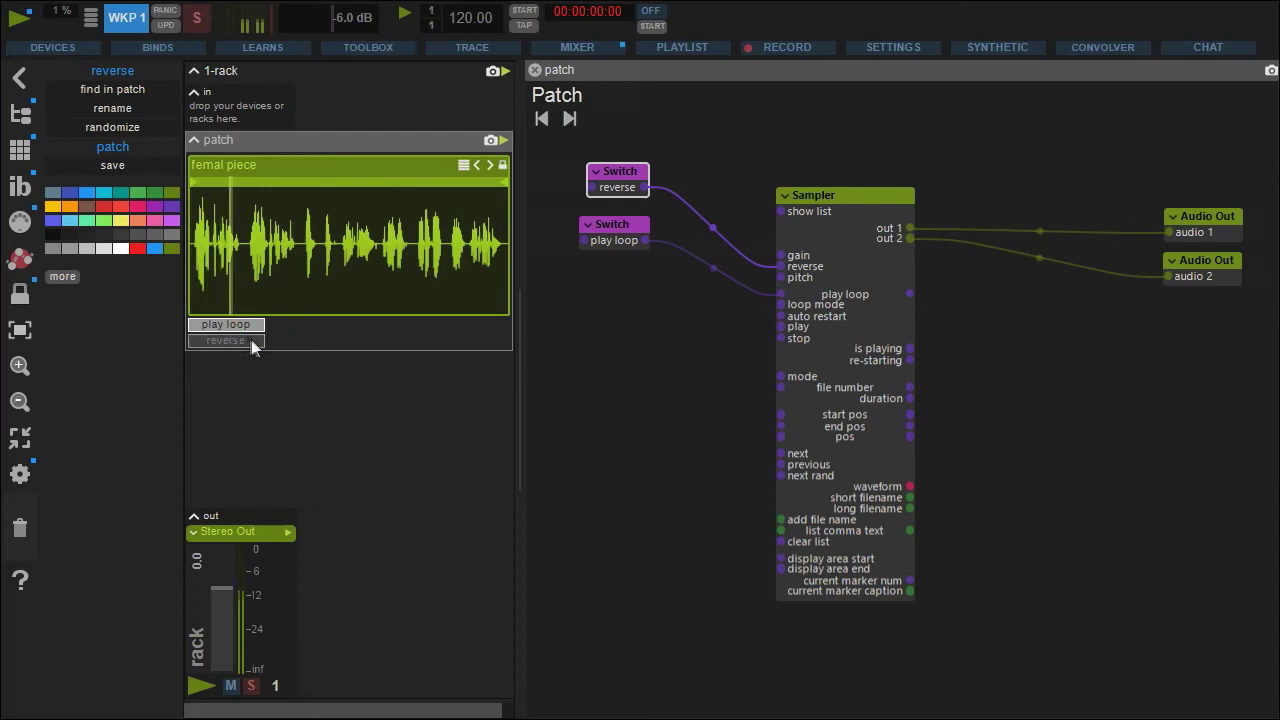
left_click(247, 340)
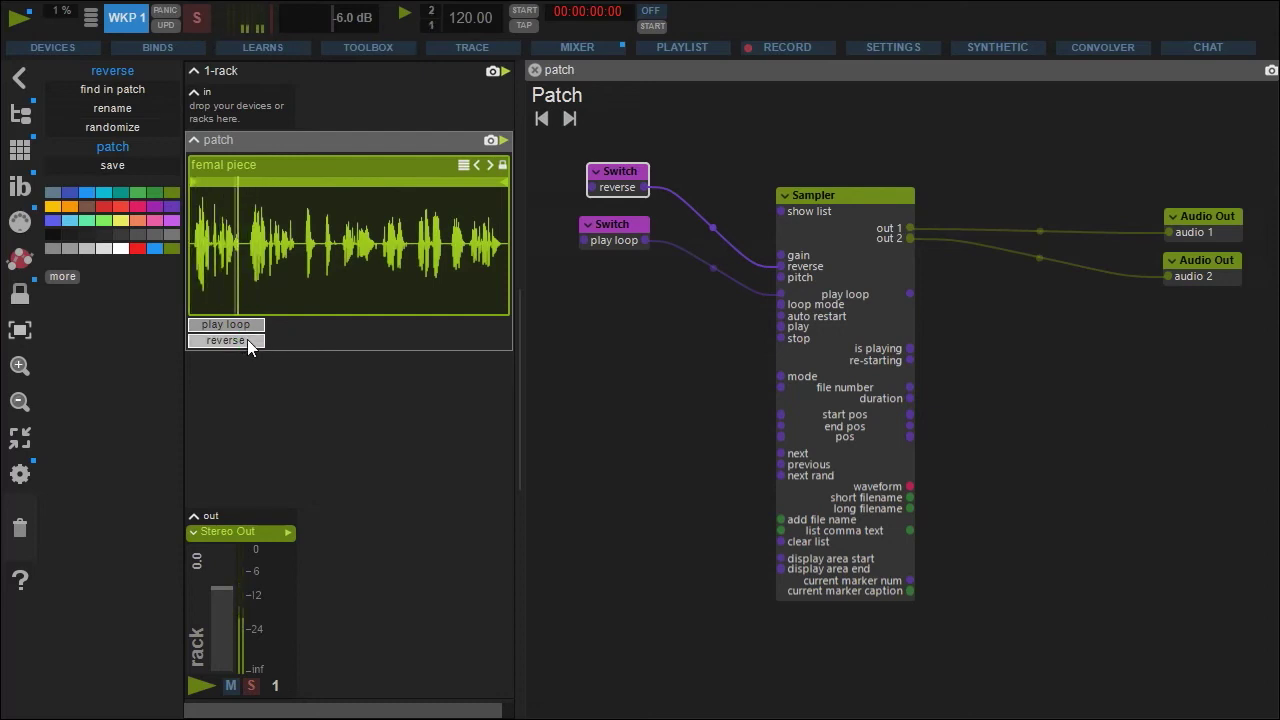
left_click(247, 339)
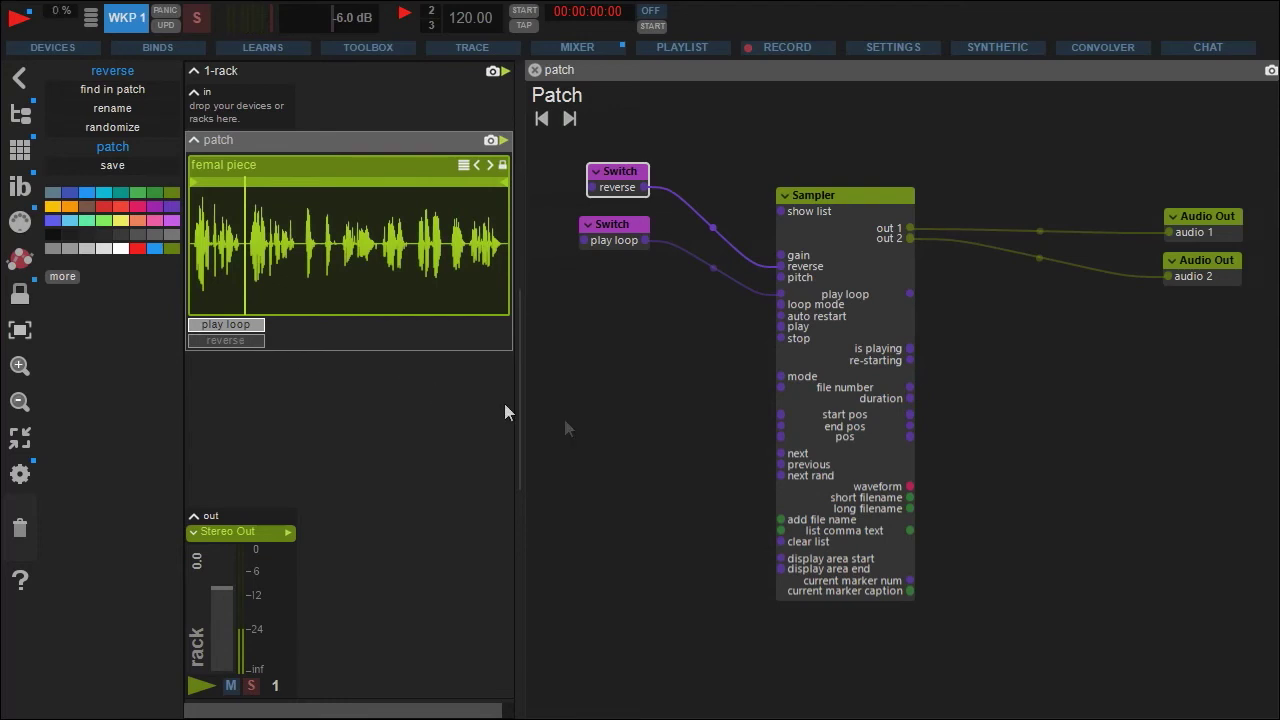
Step: Add a Step sequencer driving the Sampler's pos input
left_click_drag(694, 420, 777, 474)
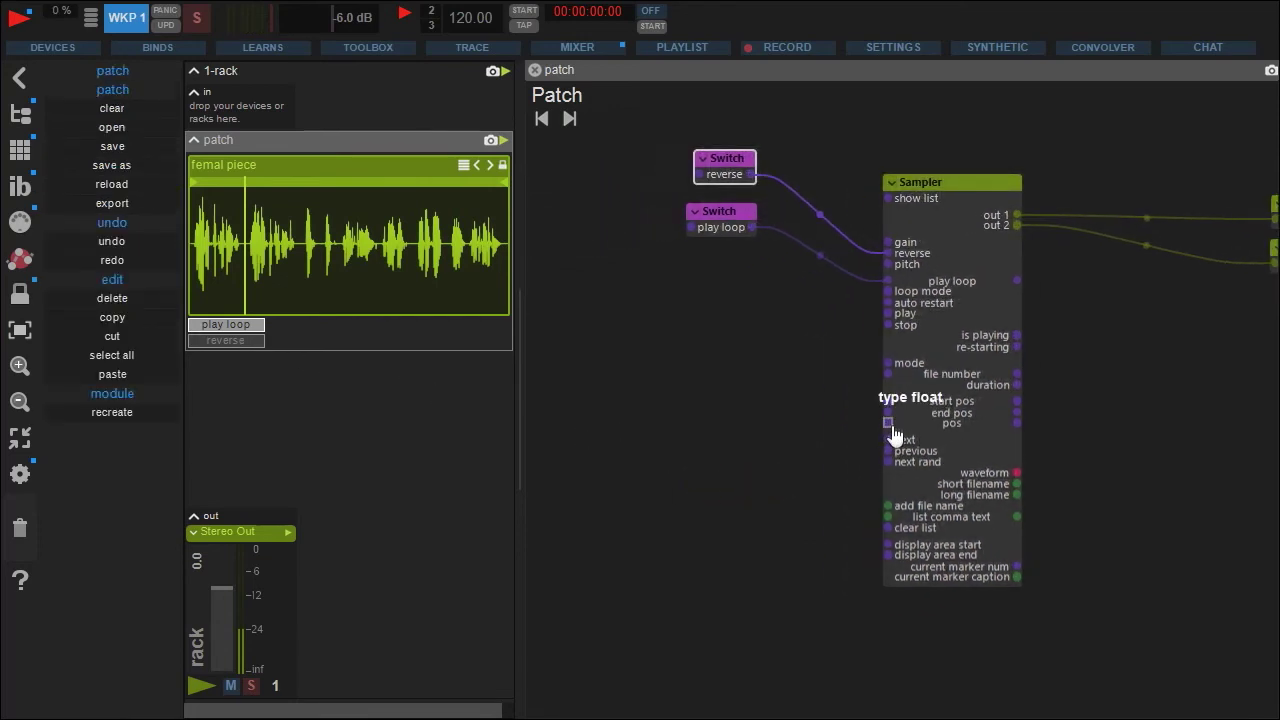
left_click_drag(891, 425, 812, 430)
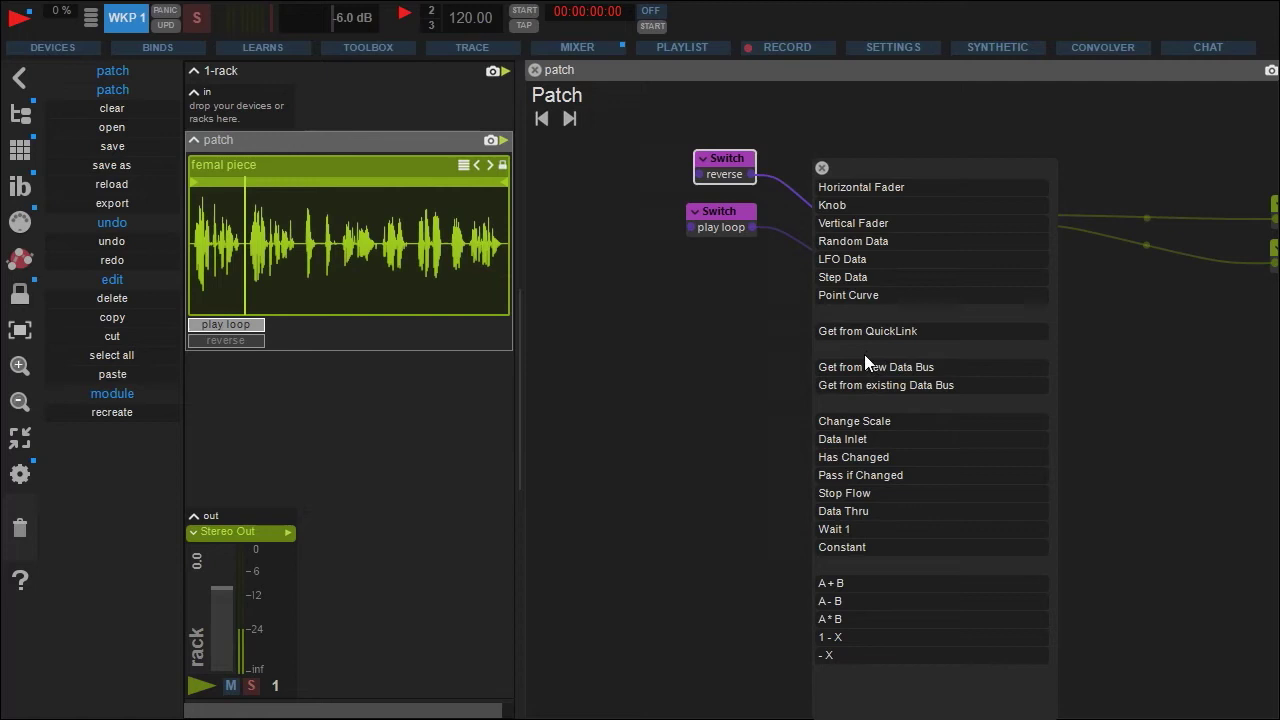
left_click(892, 283)
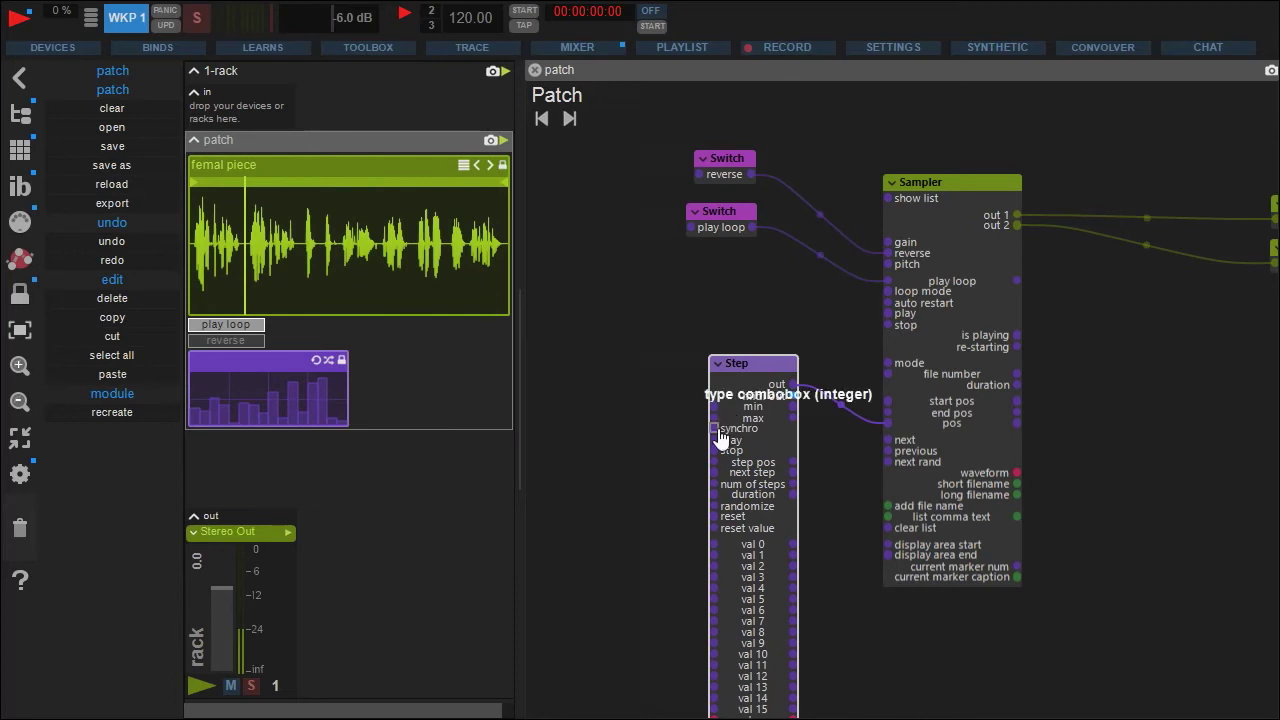
Step: Add a Combo Box on the Step's synchro input, set it to bar, and test playback
left_click_drag(726, 411, 634, 434)
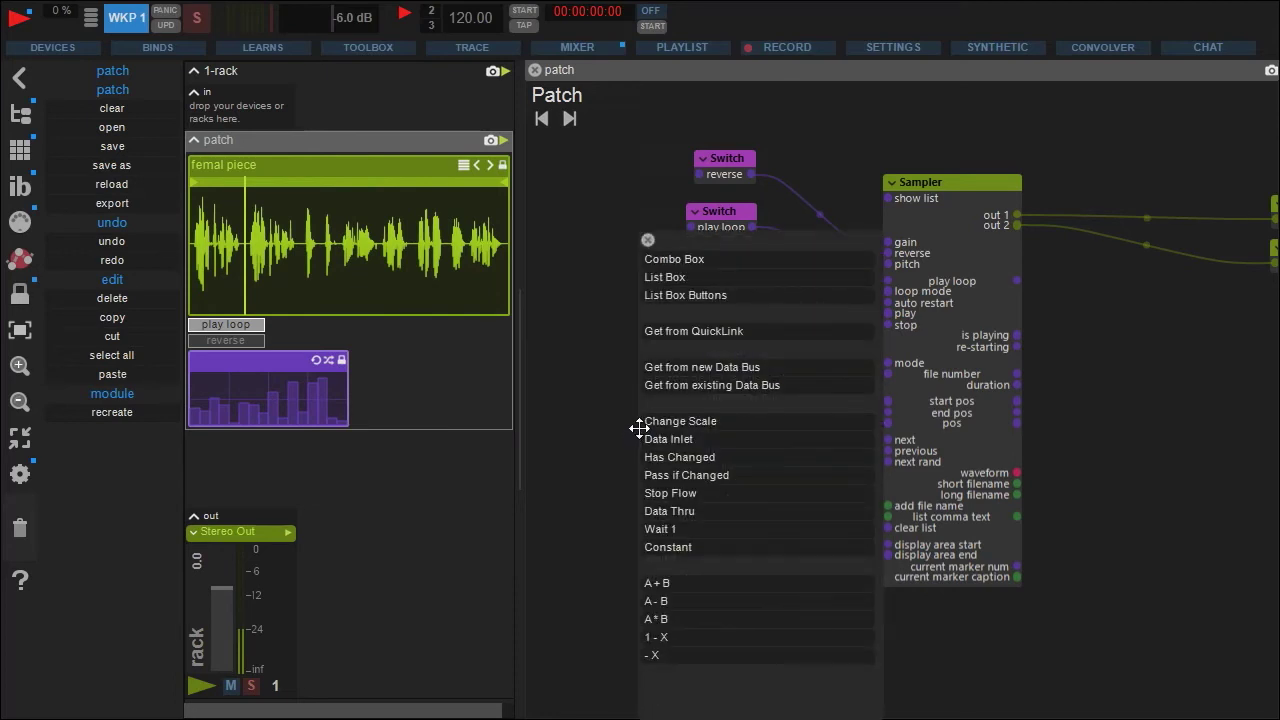
left_click(713, 259)
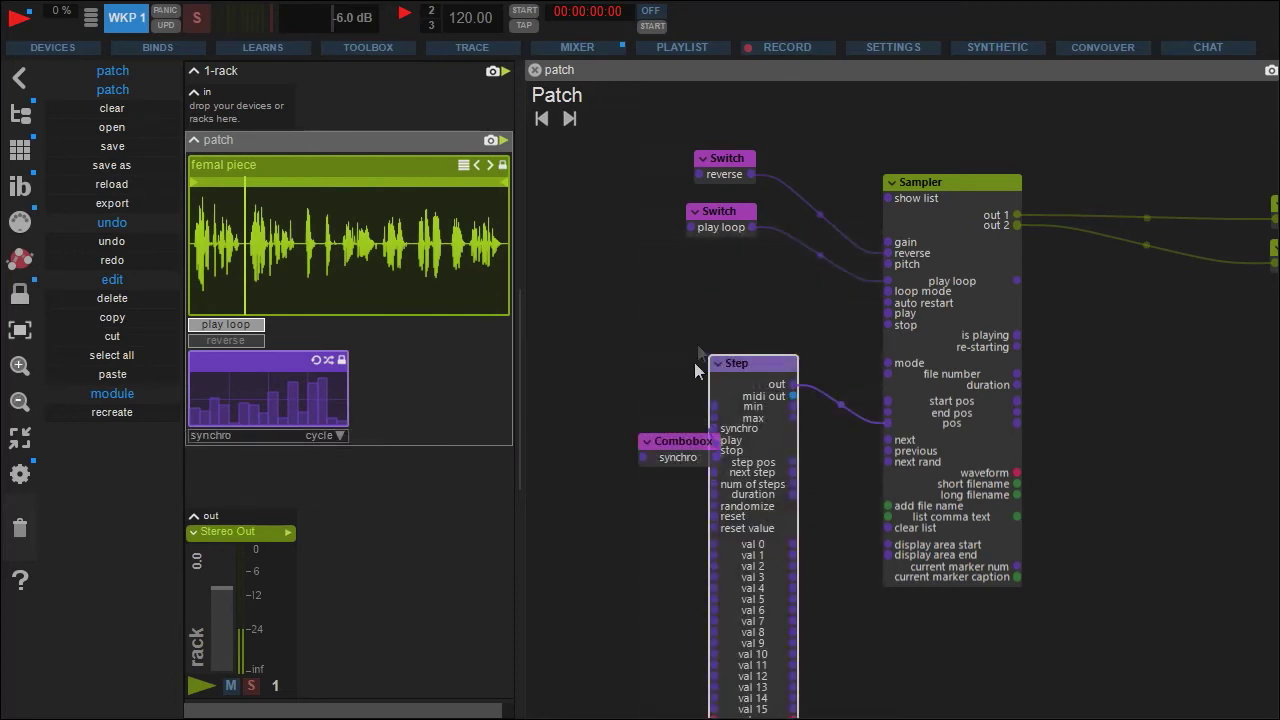
left_click_drag(685, 441, 588, 416)
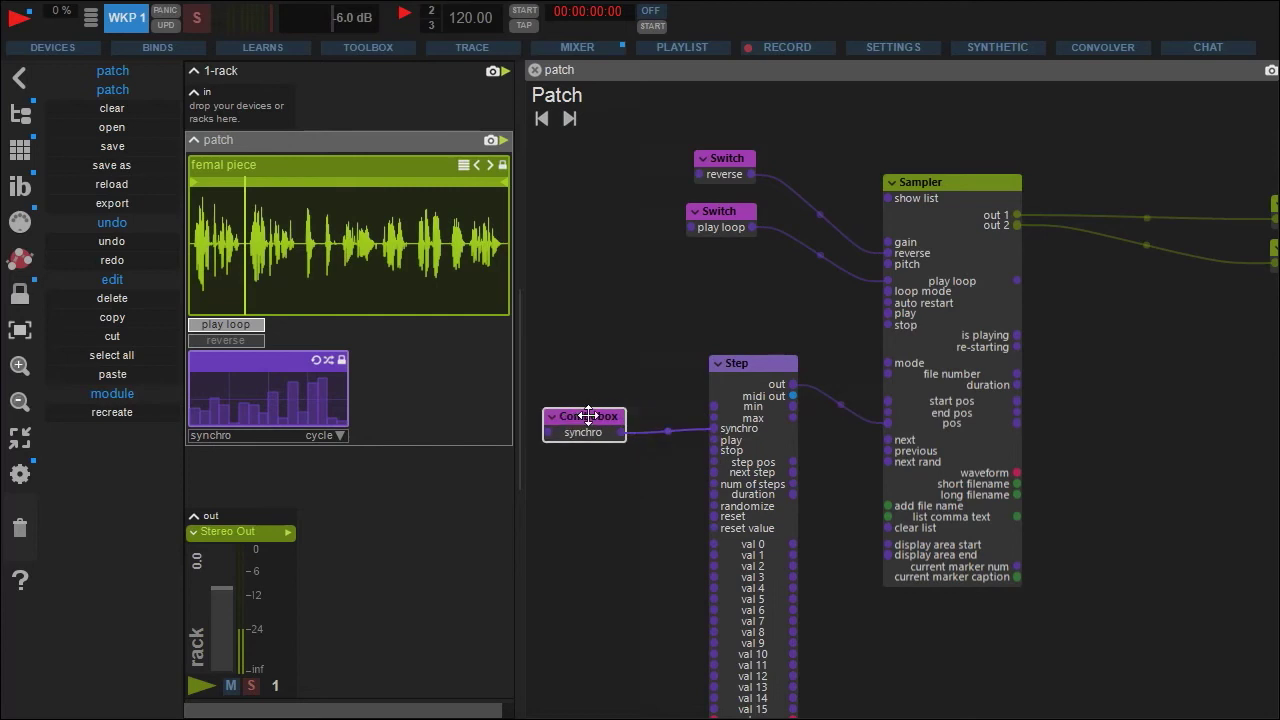
left_click(329, 435)
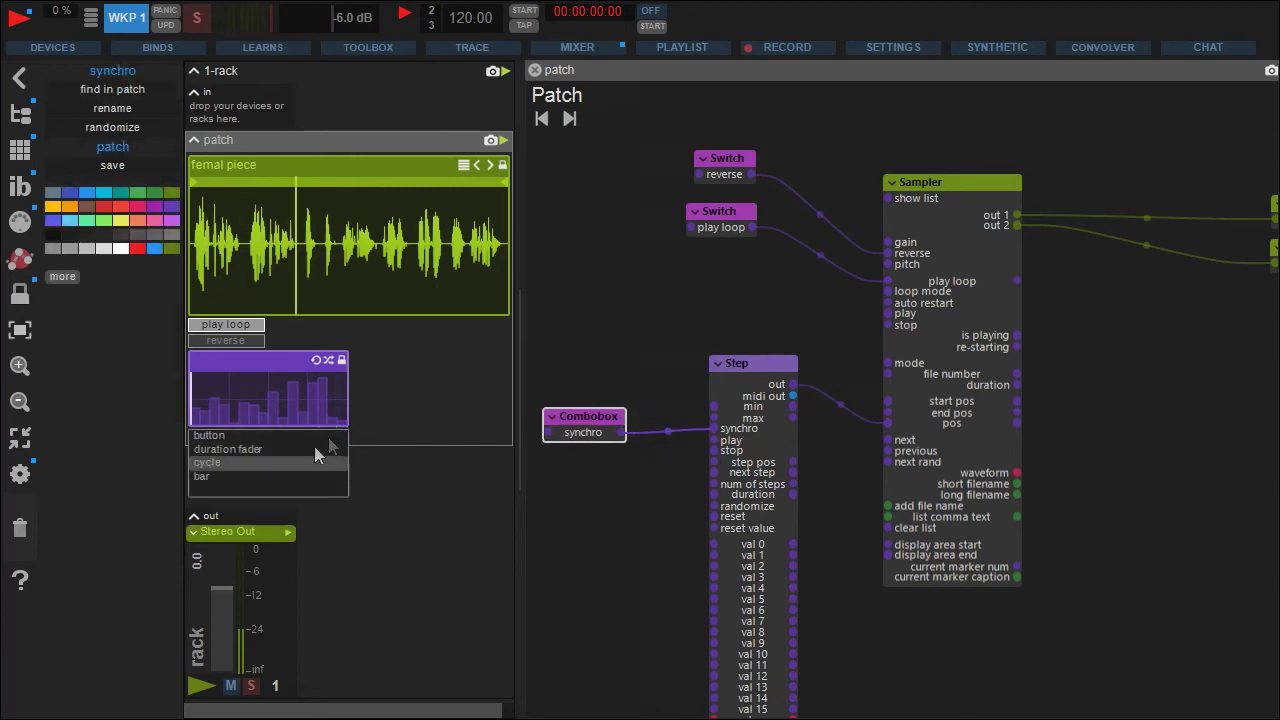
left_click(251, 472)
key("space")
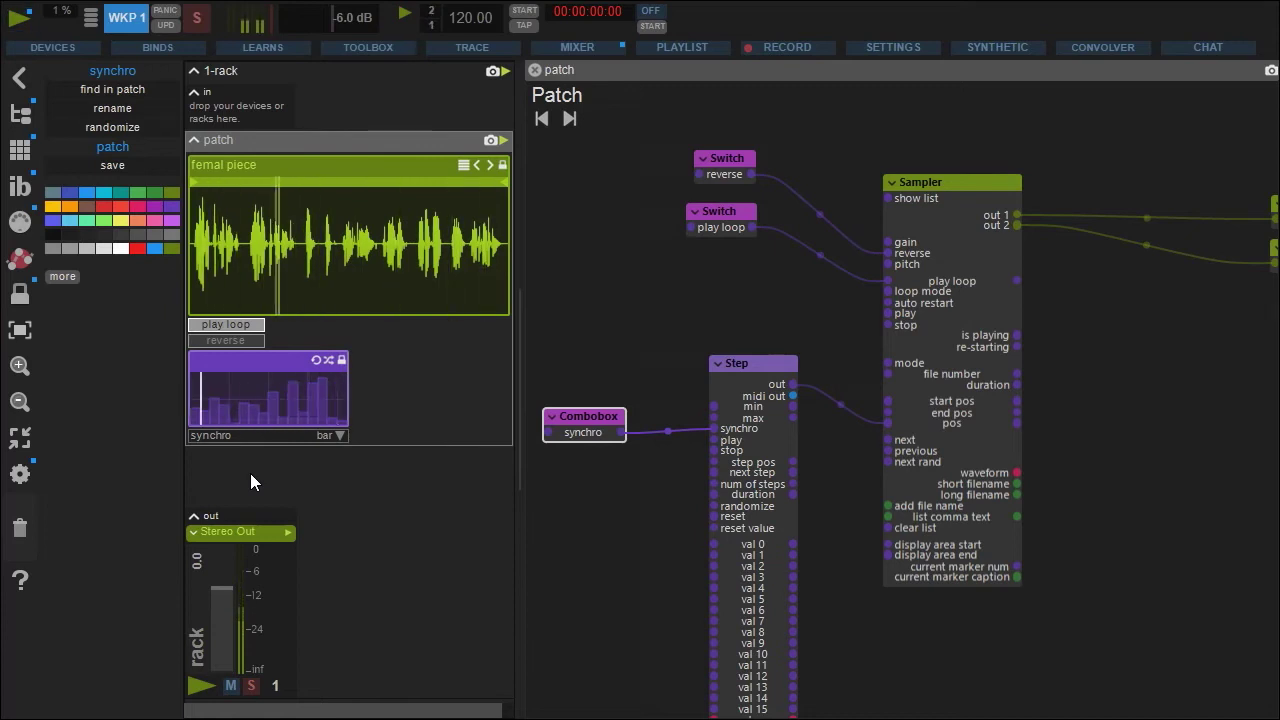
key("space")
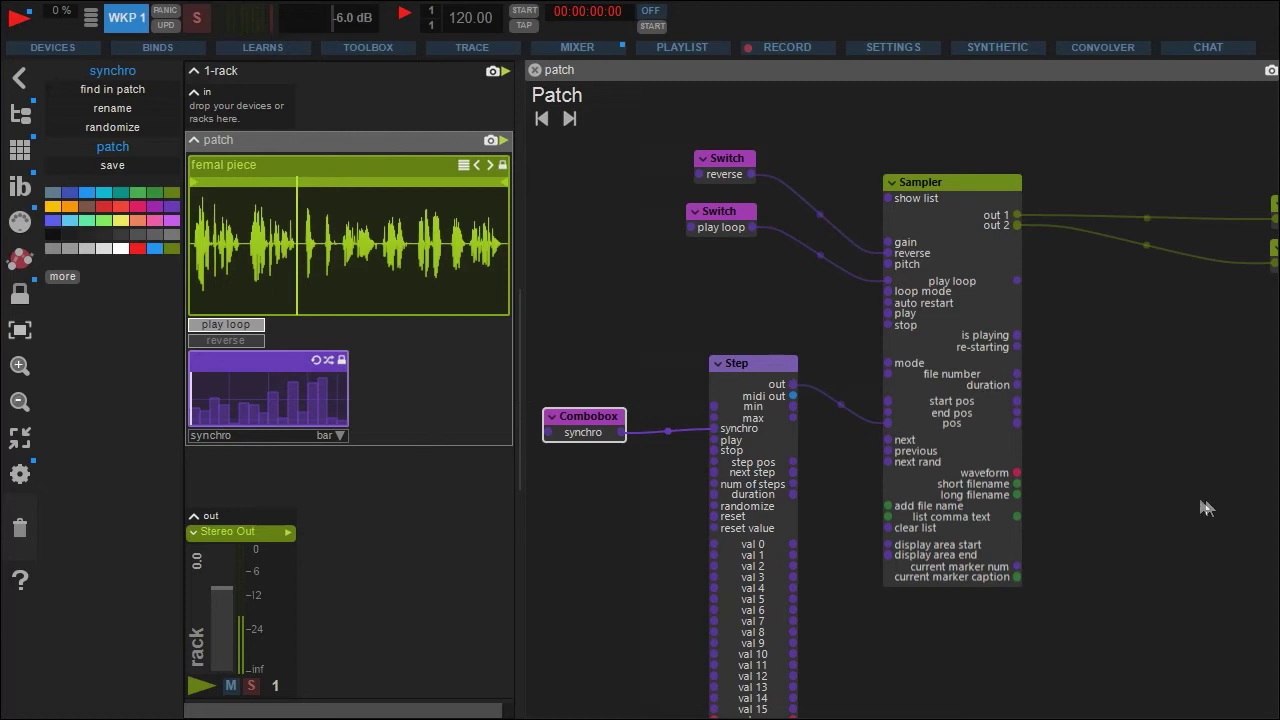
Step: Move both Audio Out modules further right and search the module list for 're'
left_click_drag(1205, 499, 861, 455)
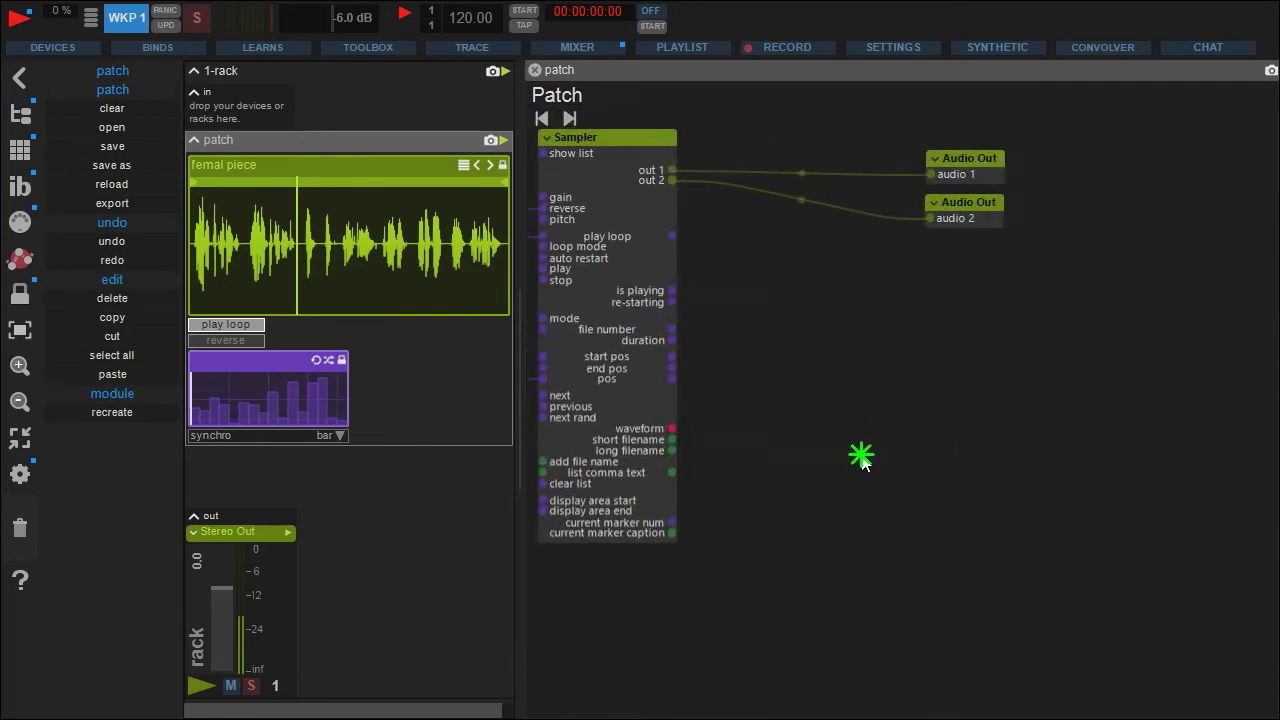
left_click_drag(1041, 150, 1190, 210)
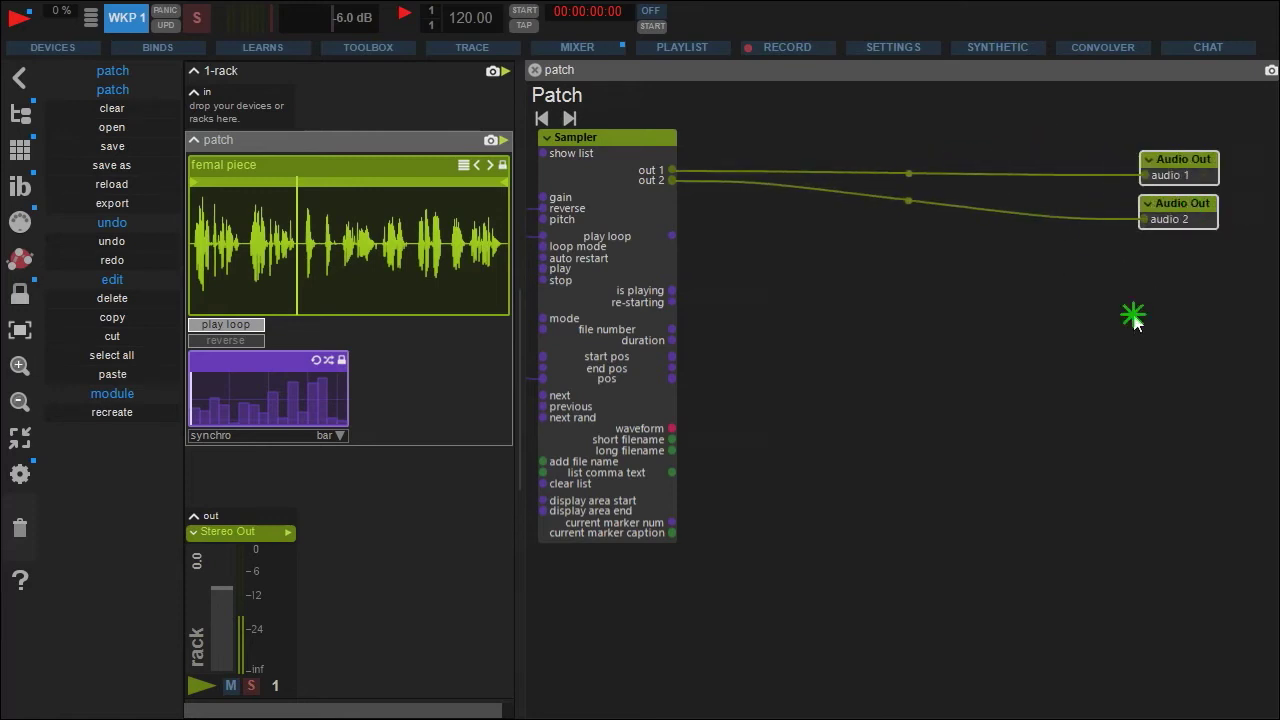
left_click(20, 113)
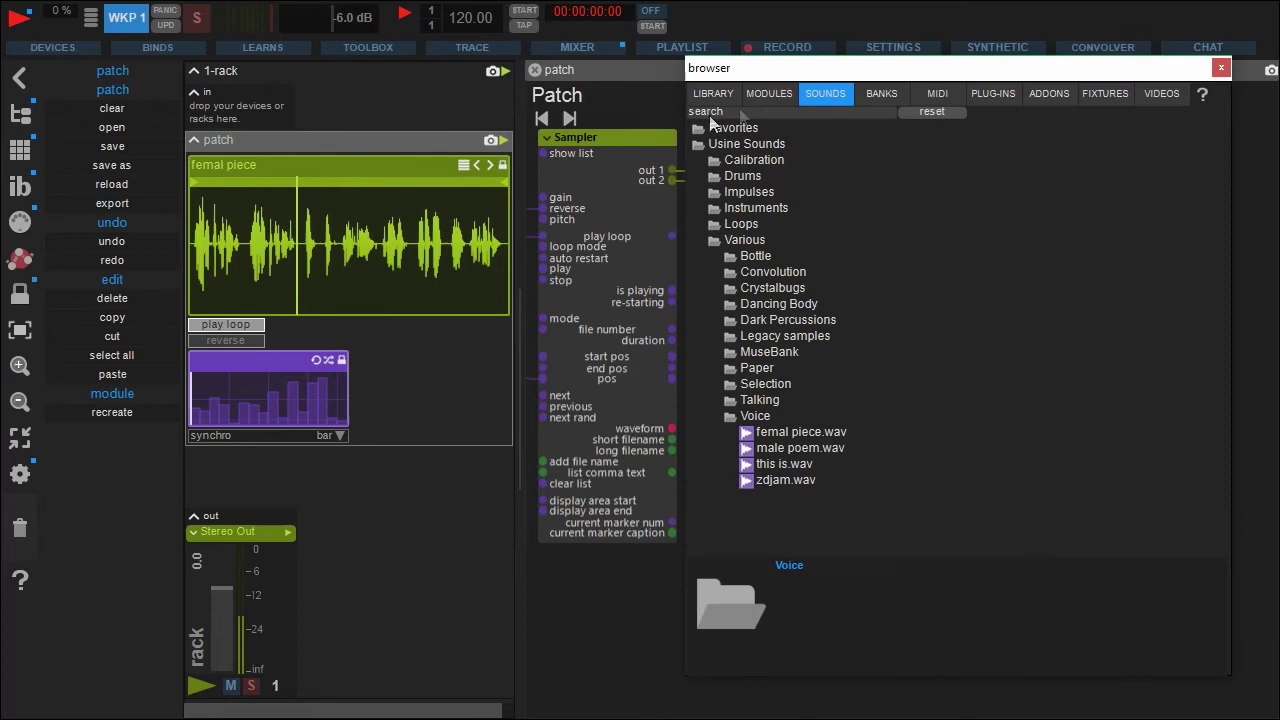
left_click(756, 95)
left_click(767, 117)
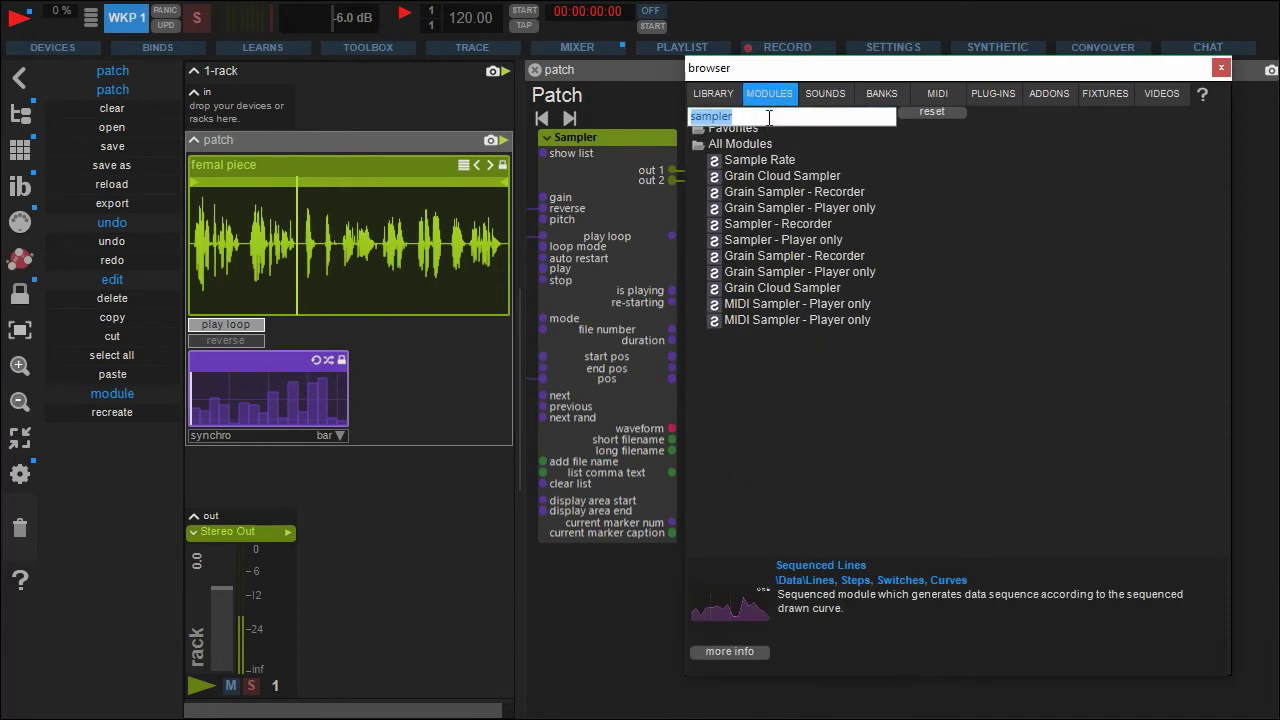
type("reverb")
key("Return")
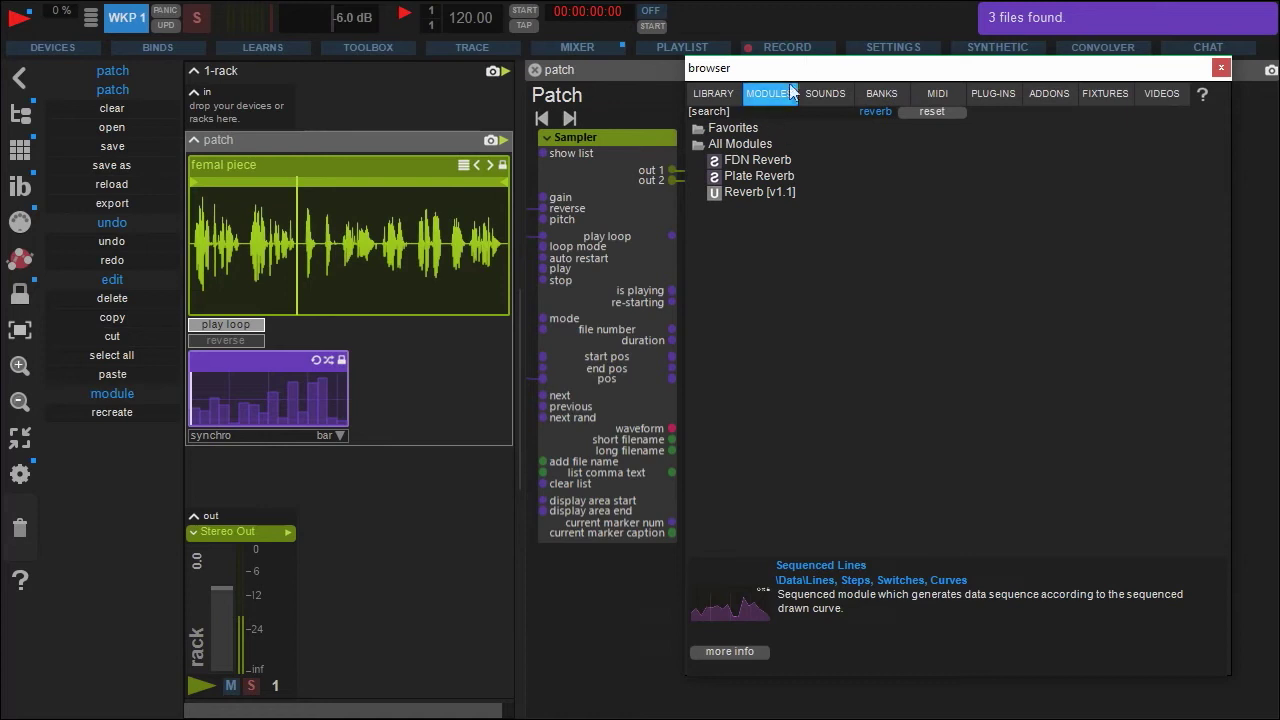
Step: Insert Reverb [v1.1] onto the Sampler's output wires and confirm its channel setup
left_click_drag(820, 68, 847, 378)
left_click_drag(749, 502, 911, 194)
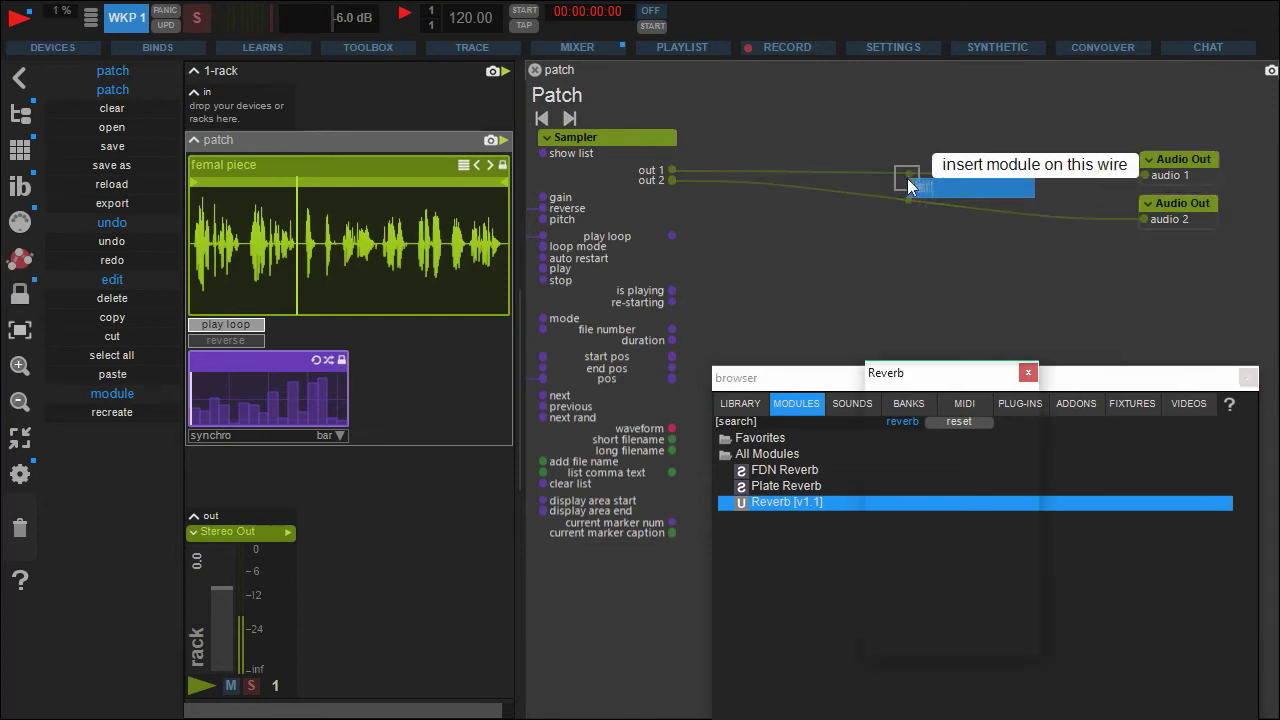
left_click(905, 624)
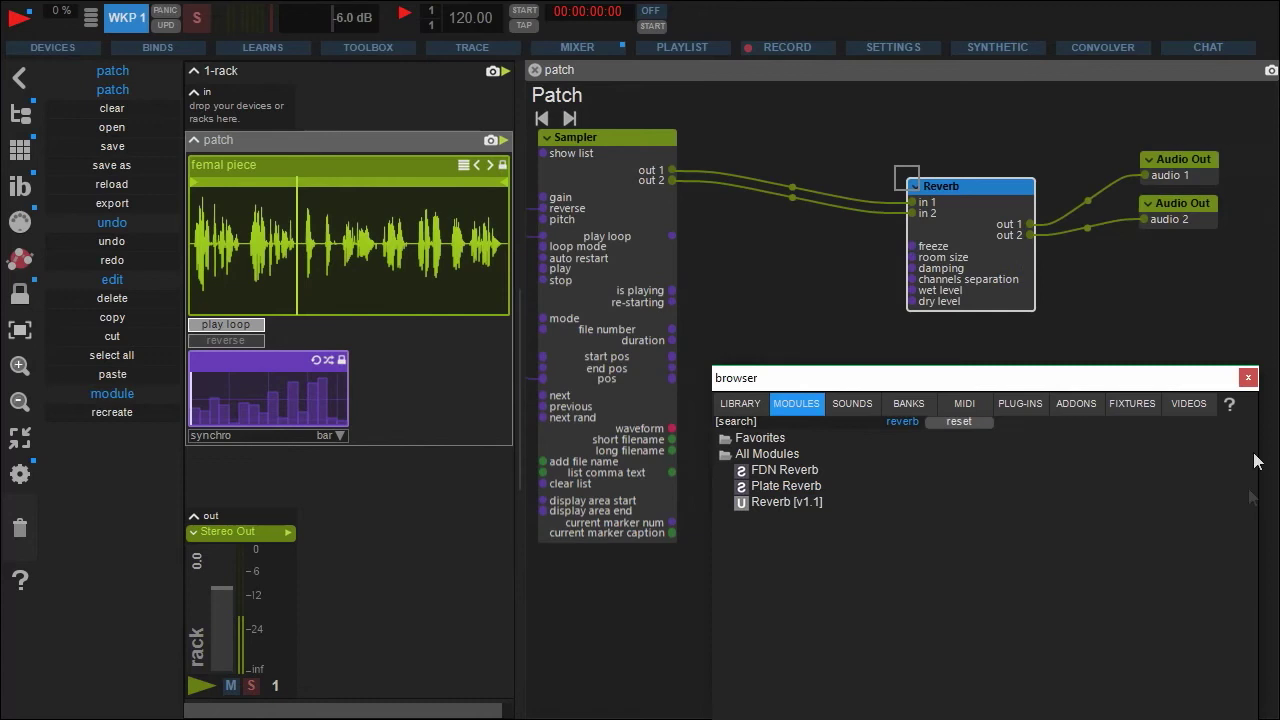
Step: Close the browser, move the Reverb lower, and wire Sampler out 1 directly to Audio Out audio 1
left_click(1250, 377)
left_click_drag(984, 203, 965, 277)
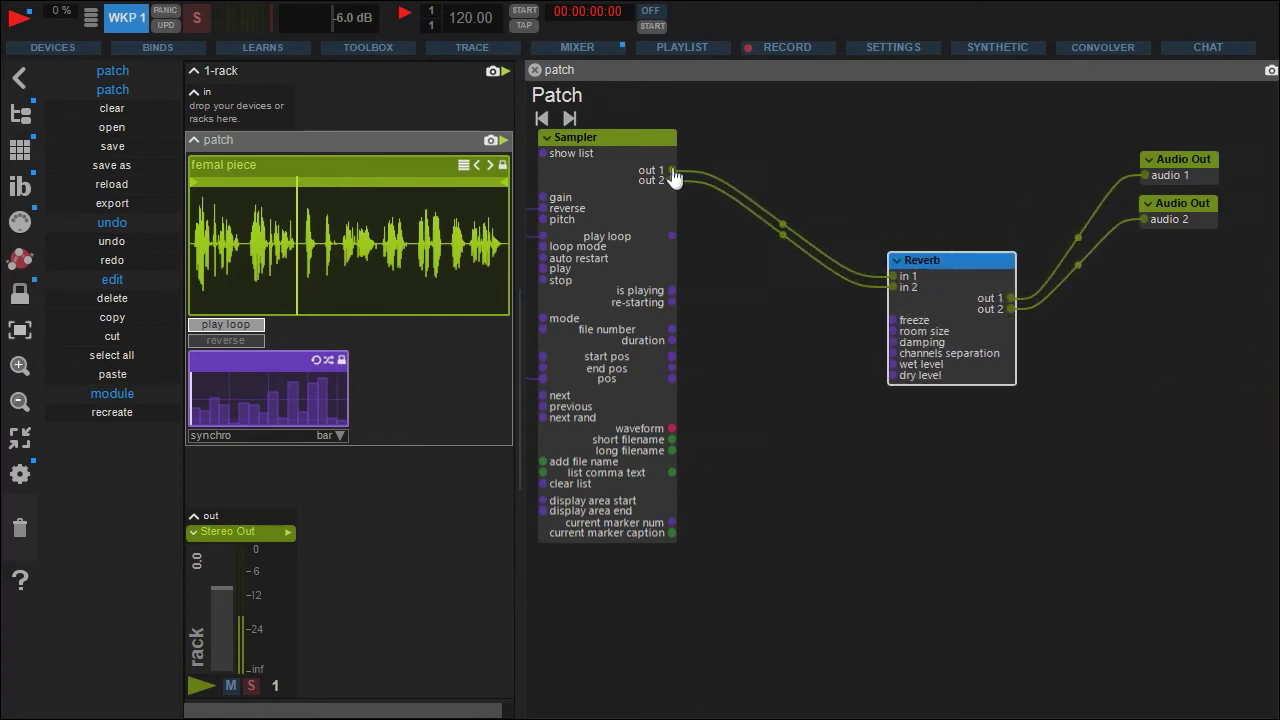
left_click_drag(672, 174, 1086, 231)
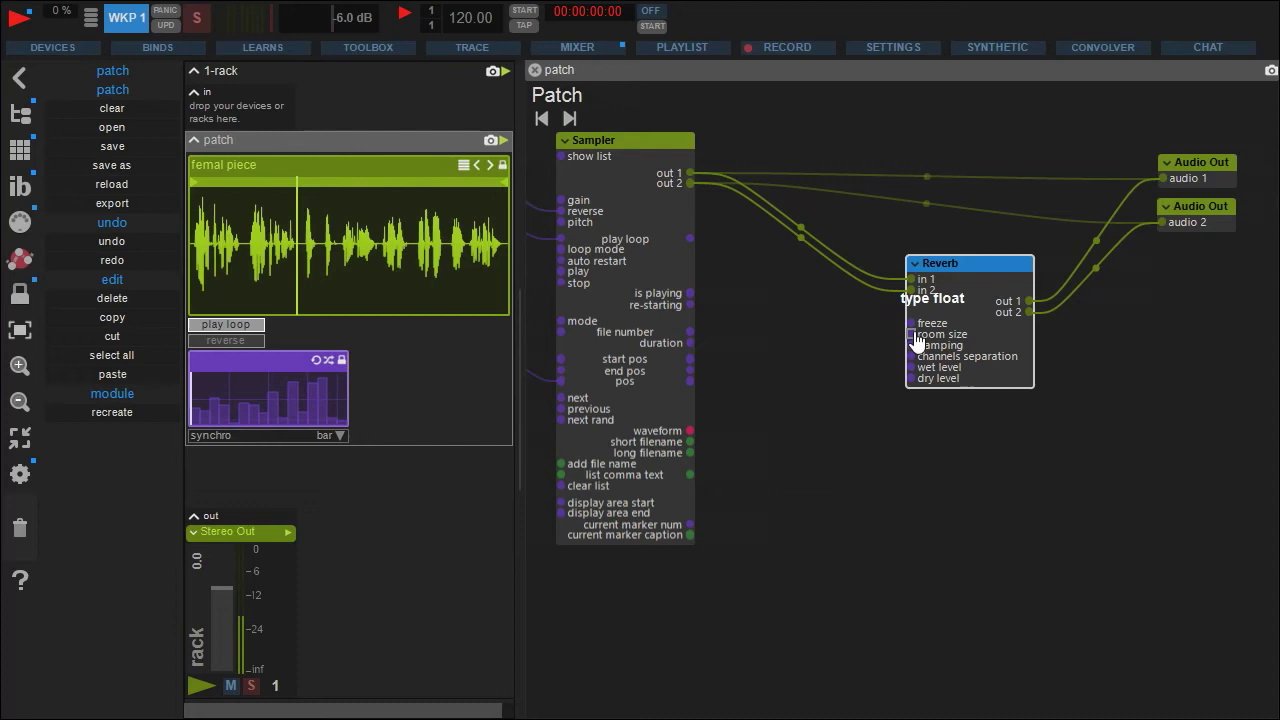
Step: Add a horizontal room size fader (95.00 %) driving the Reverb and place it below
left_click_drag(912, 334, 846, 368)
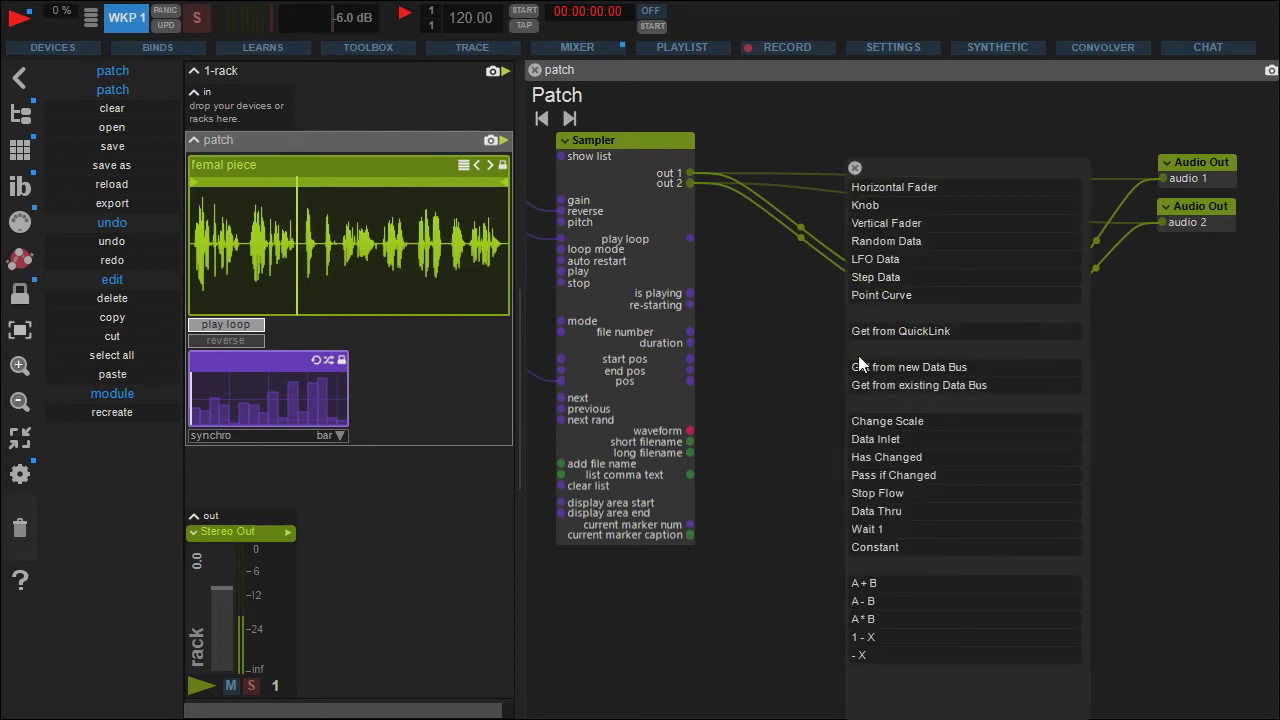
left_click(930, 188)
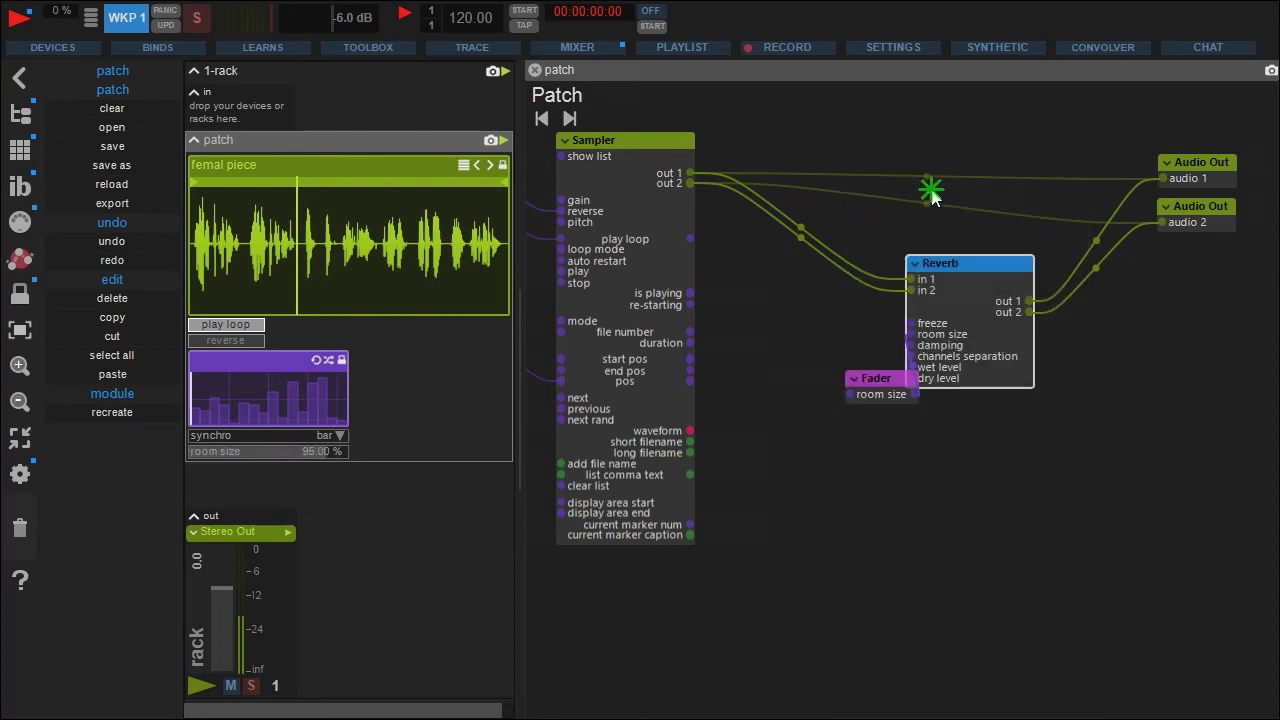
left_click_drag(874, 388, 891, 467)
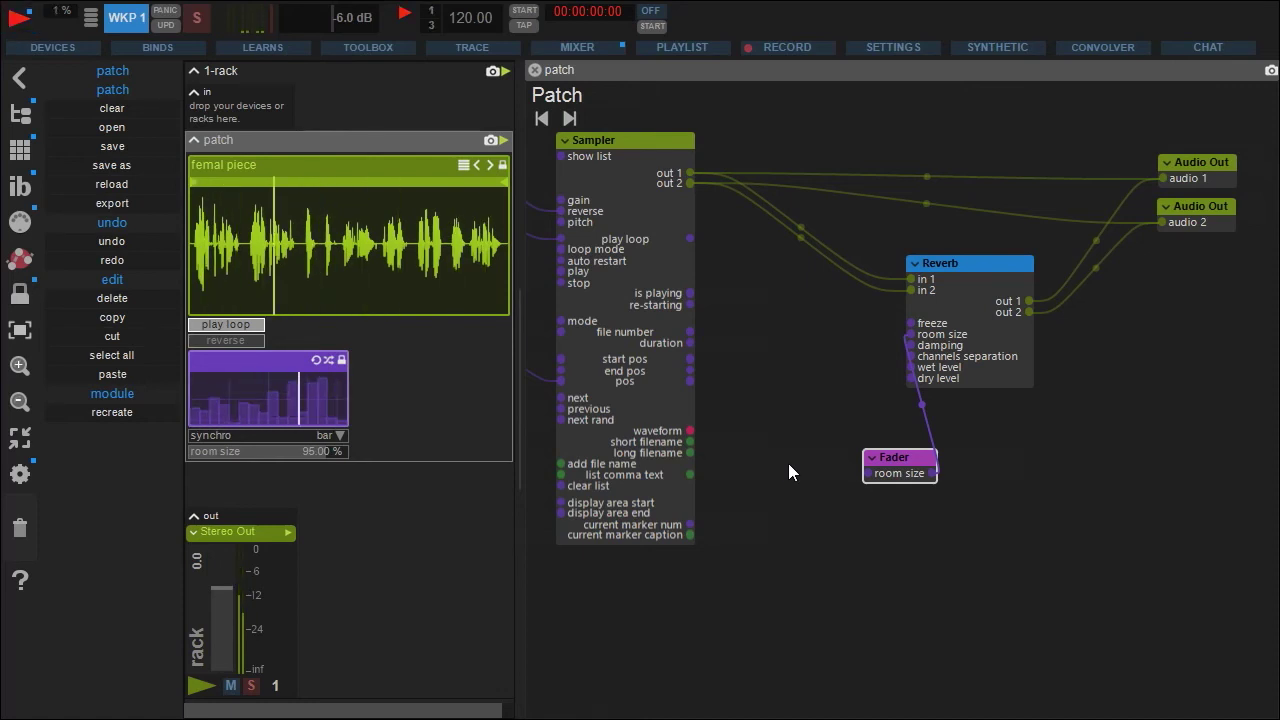
Step: Unlock the rack and move the reverse and play loop buttons to the lower right
left_click(30, 297)
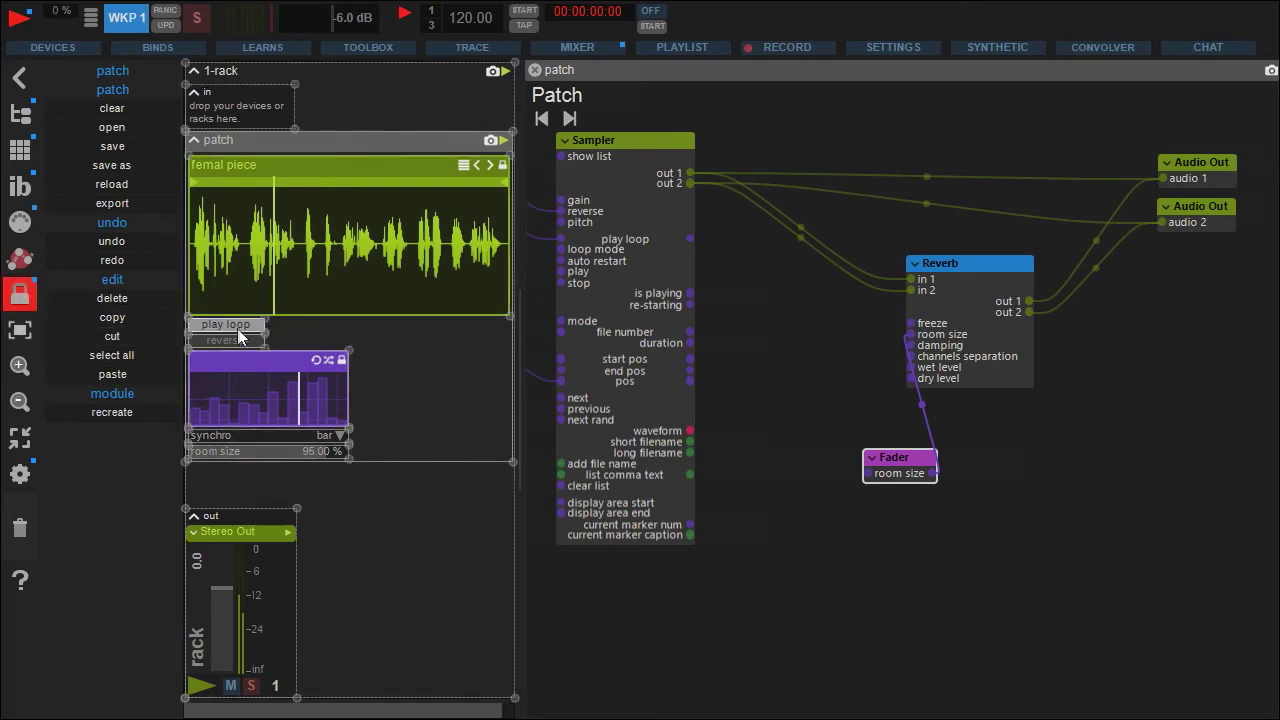
left_click_drag(230, 341, 481, 457)
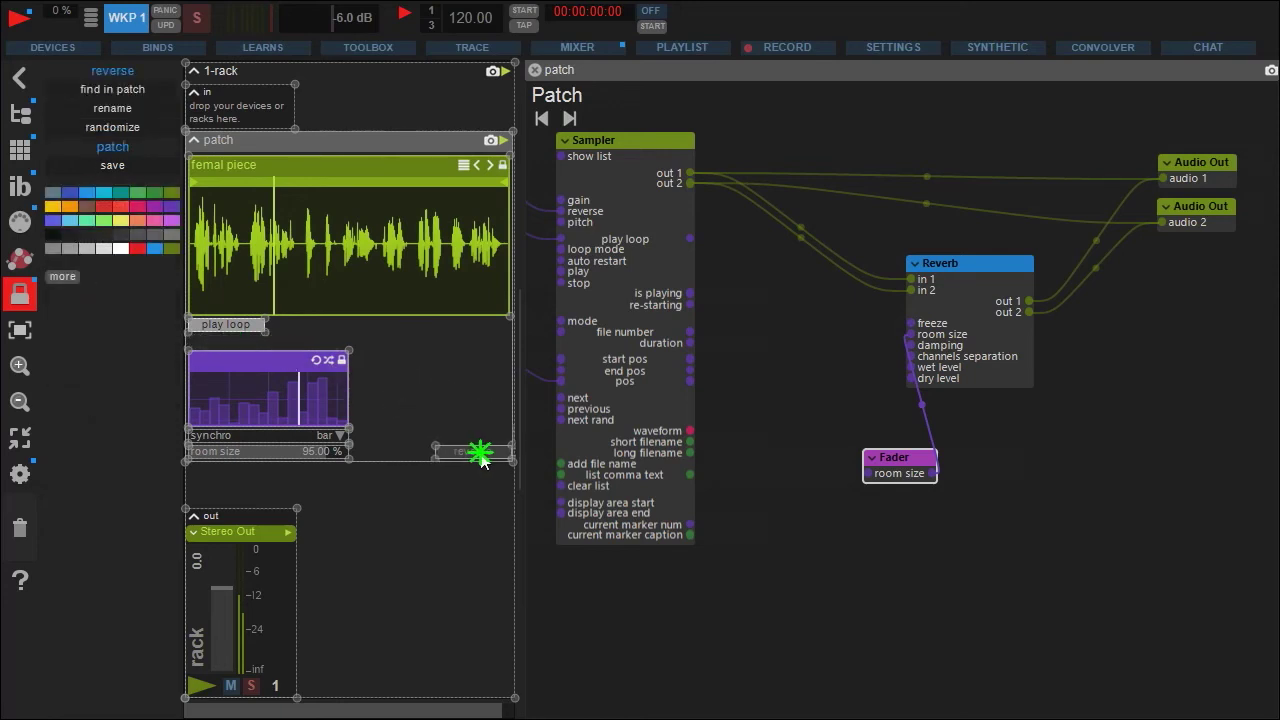
left_click_drag(212, 333, 467, 449)
Step: Move the step sequencer under the waveform, stretch it to full rack width, and relock
left_click_drag(219, 361, 221, 334)
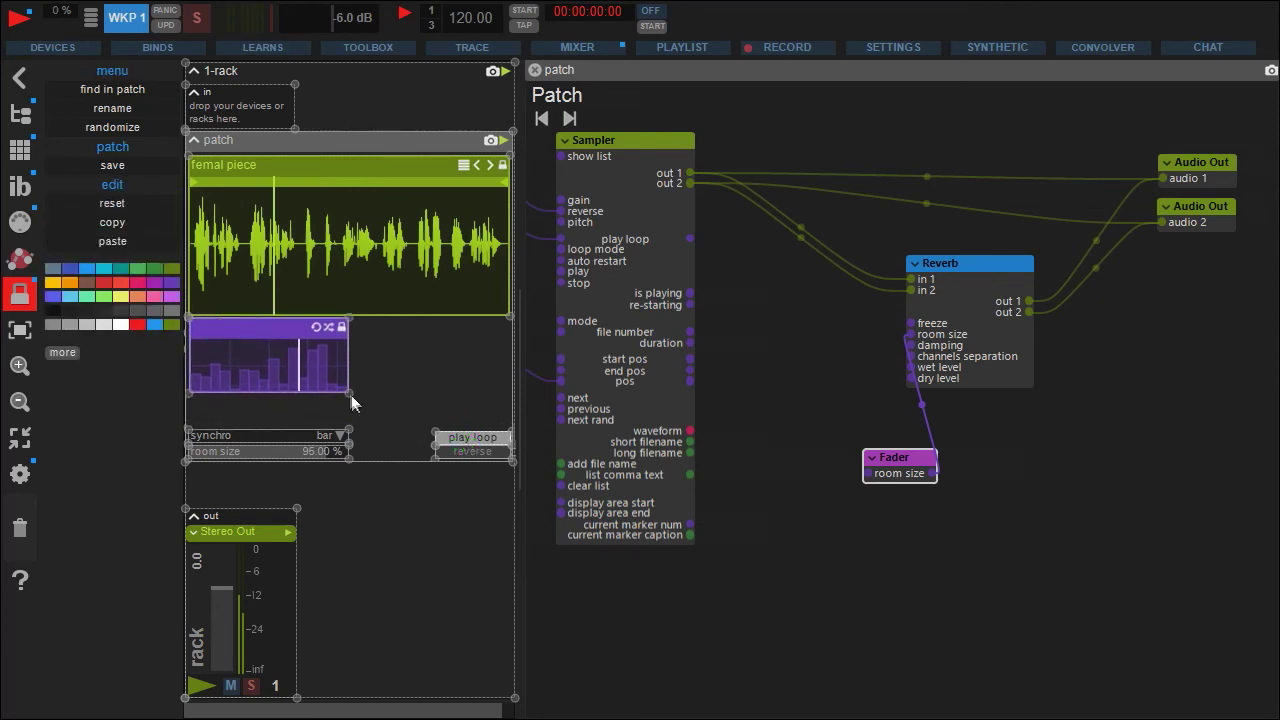
left_click_drag(346, 391, 510, 381)
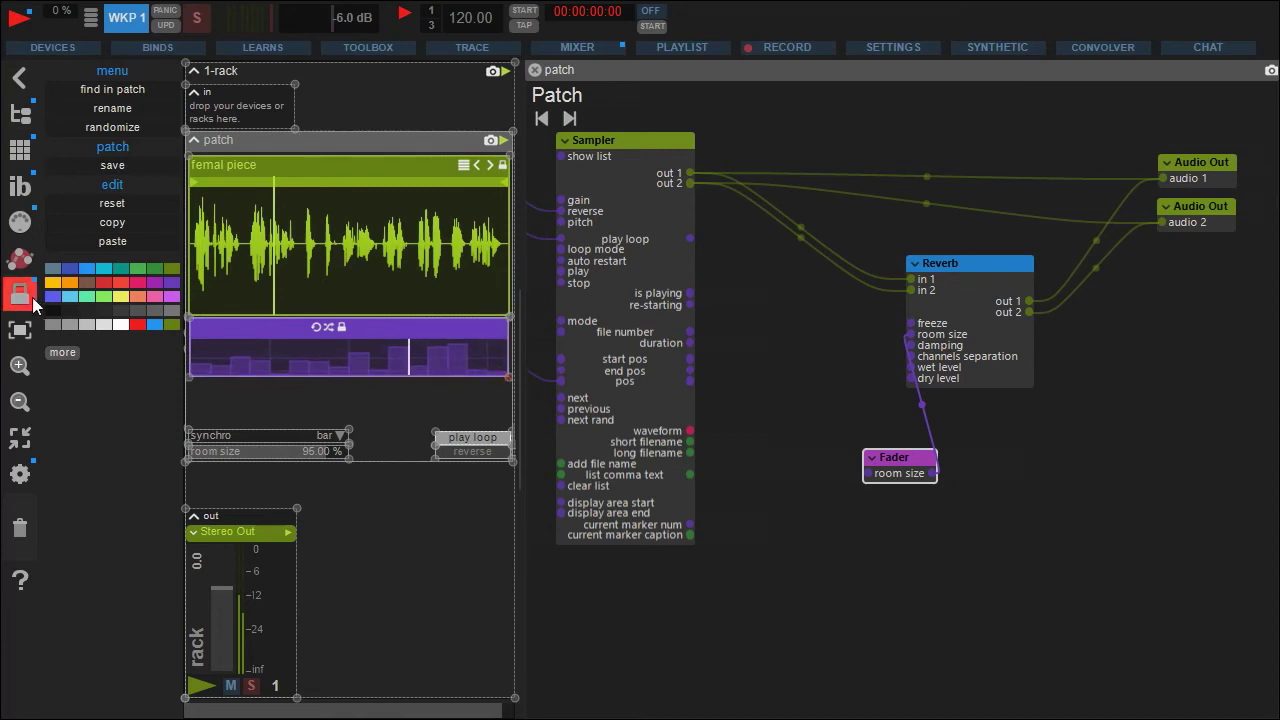
left_click(32, 297)
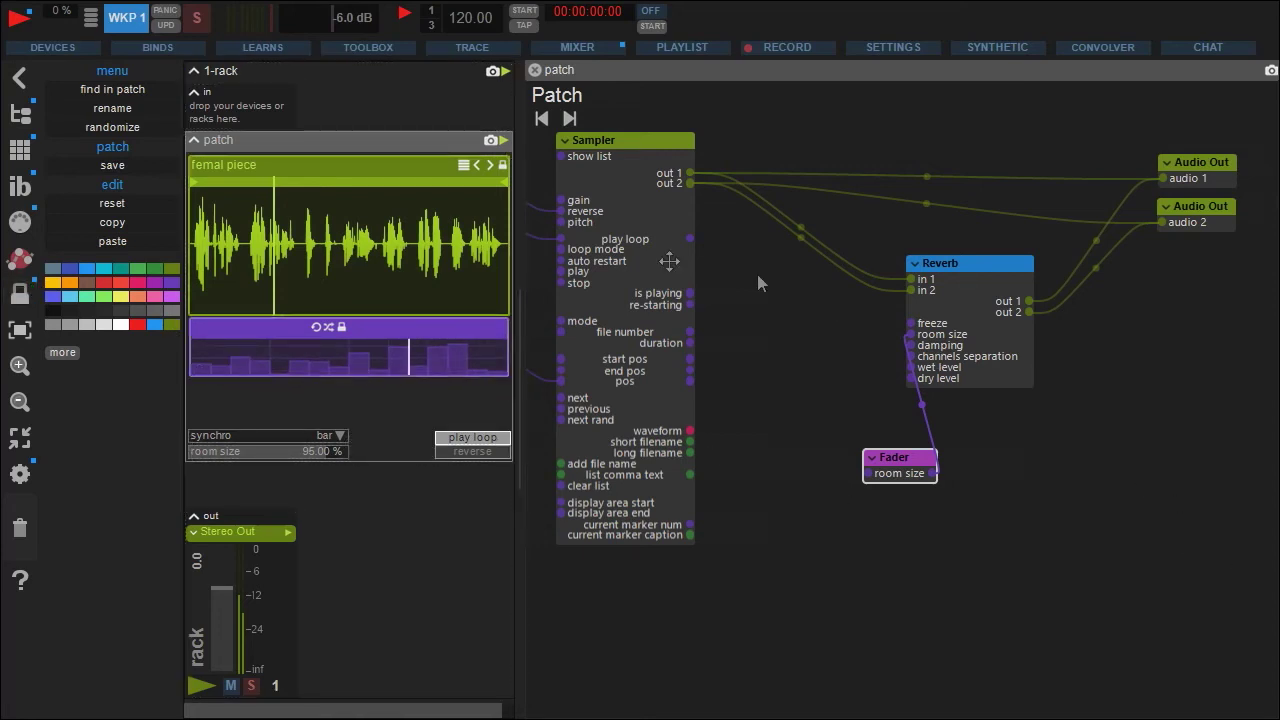
Step: Insert a stereo Volume - Mute Audio module onto the Sampler–Reverb wire, found by searching 'mute'
double_click(710, 480)
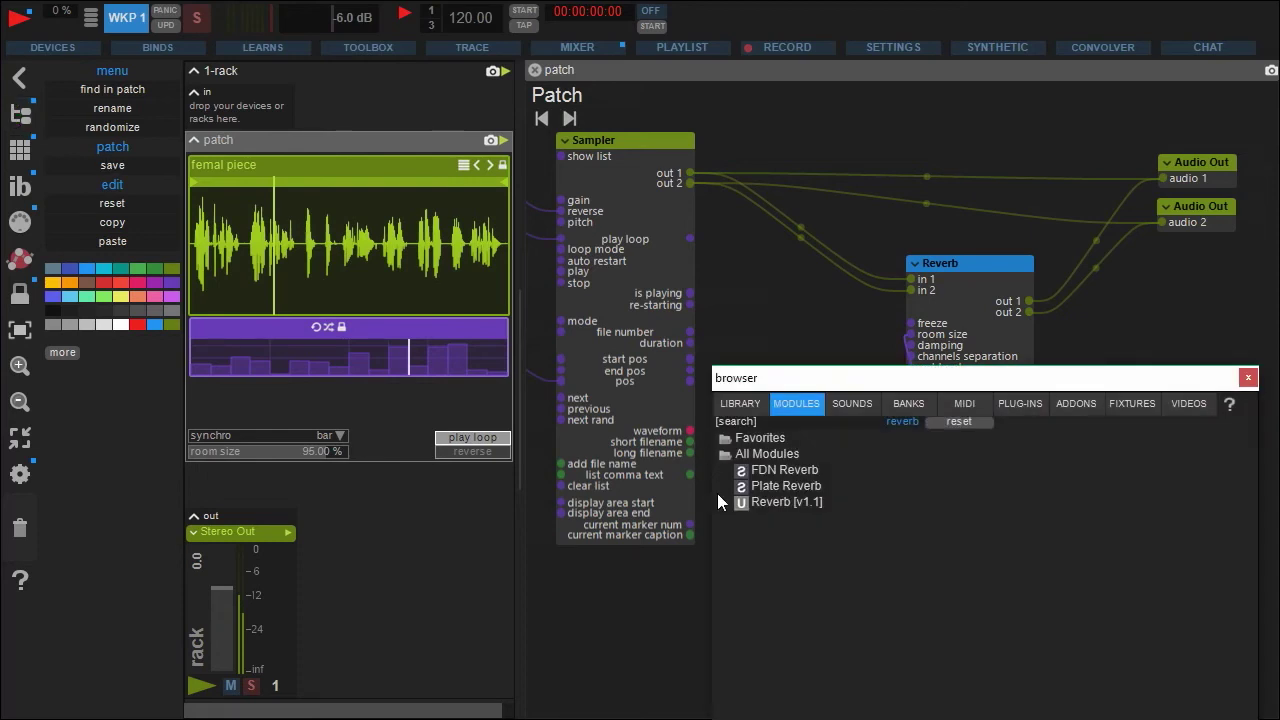
left_click(790, 426)
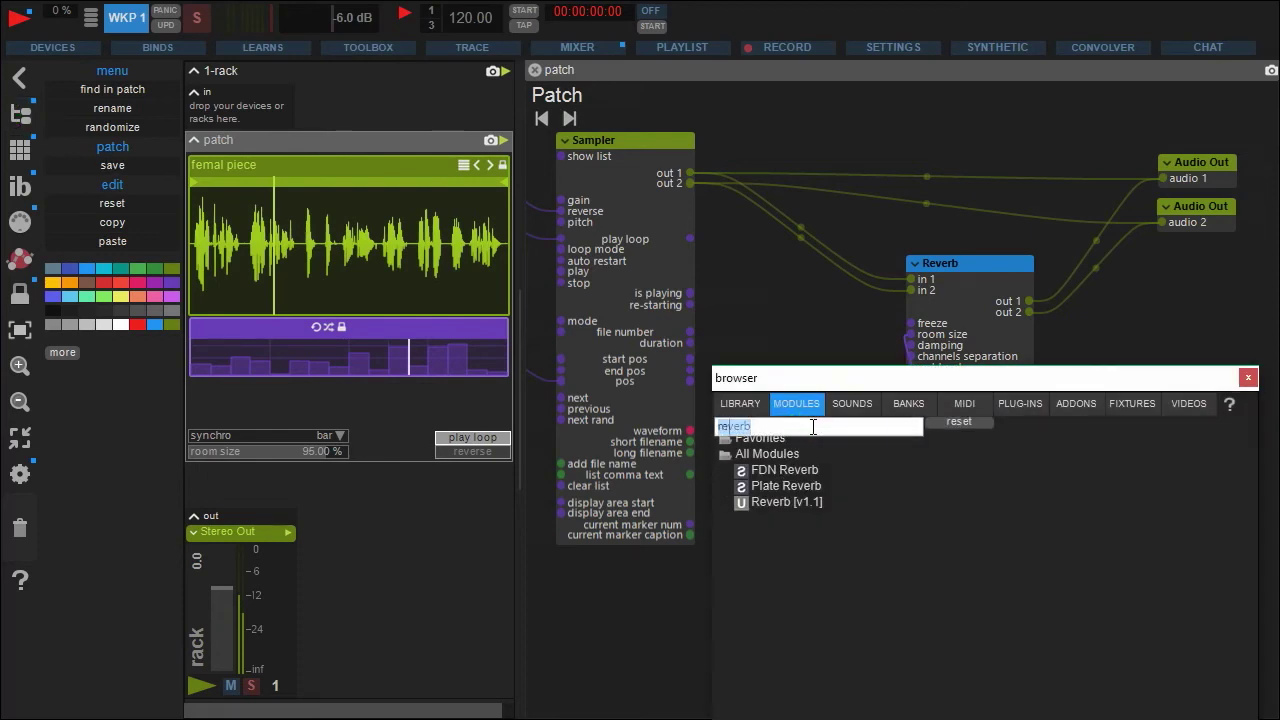
type("mute")
key("Return")
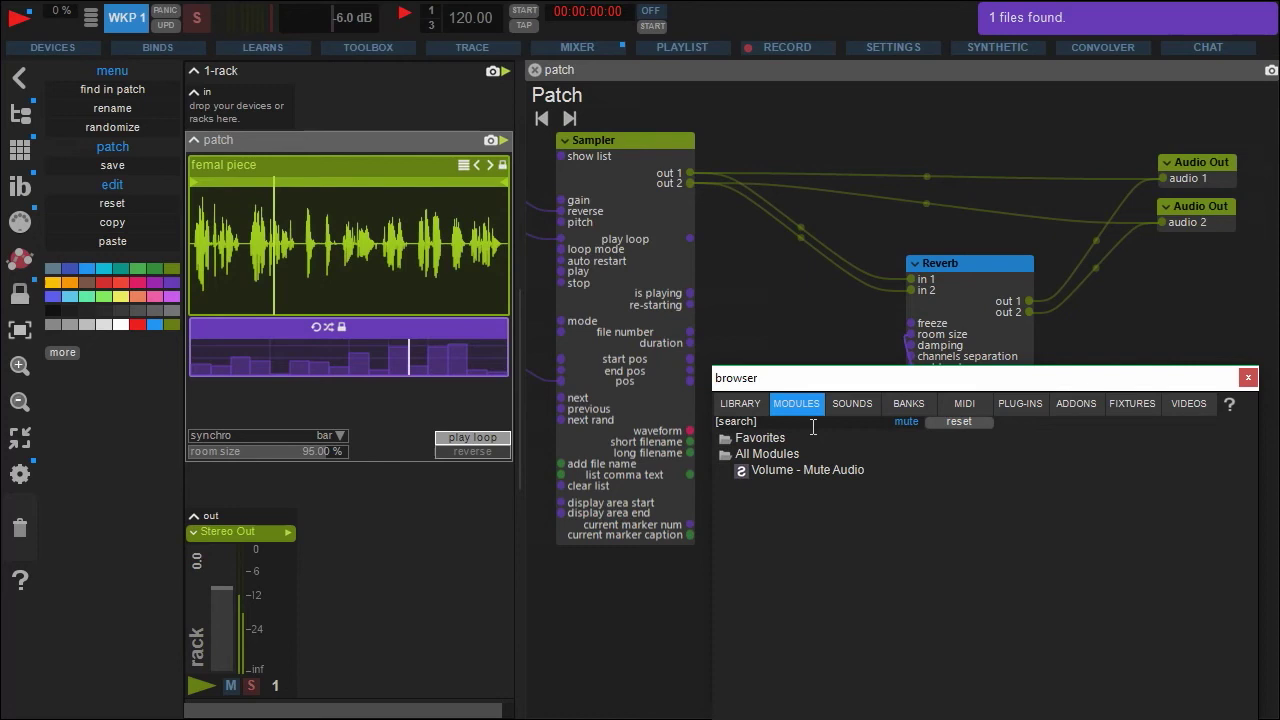
left_click_drag(808, 470, 806, 224)
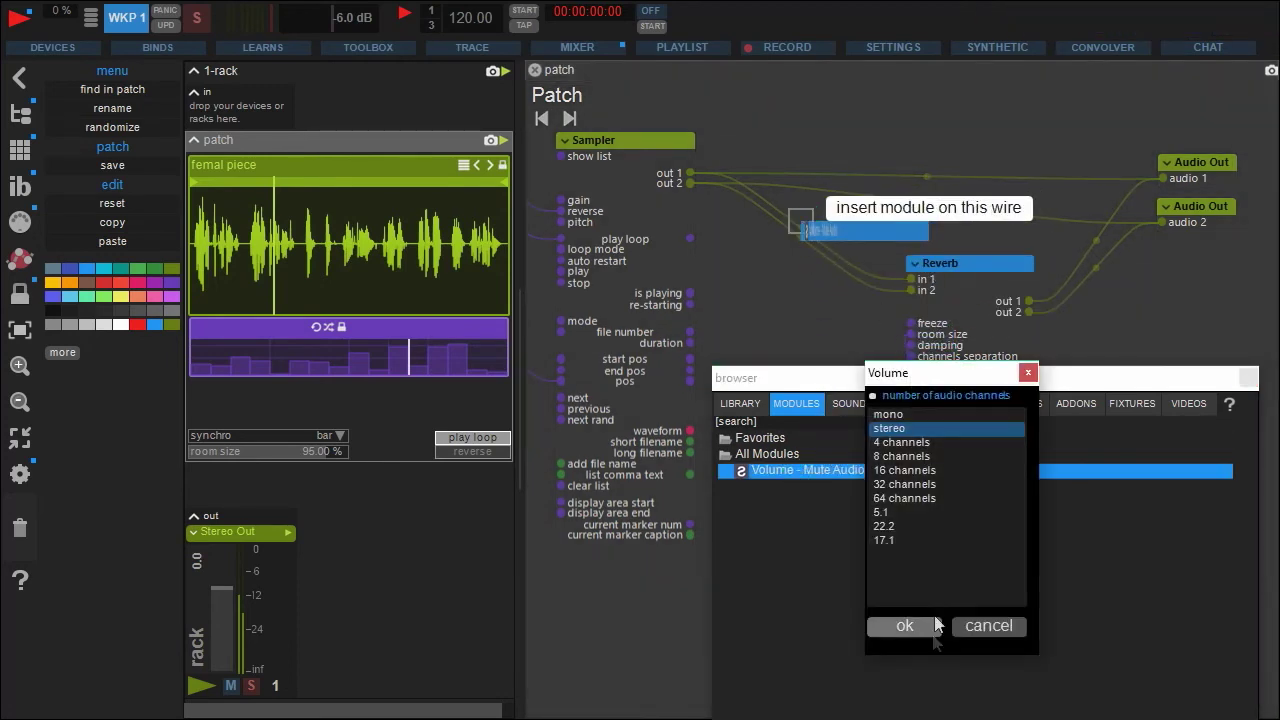
left_click(924, 632)
left_click(1248, 378)
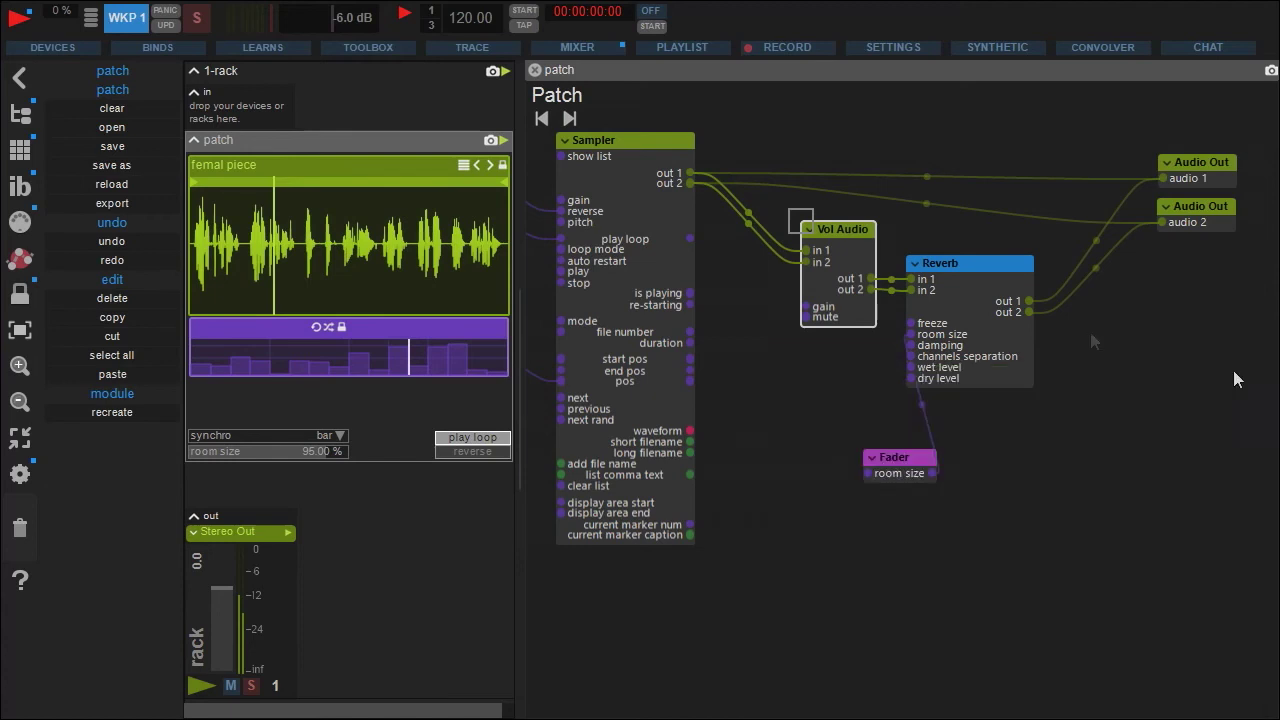
Step: Add a Seq Switch driving Vol Audio's mute input, then widen the rack panel
left_click_drag(851, 276, 838, 306)
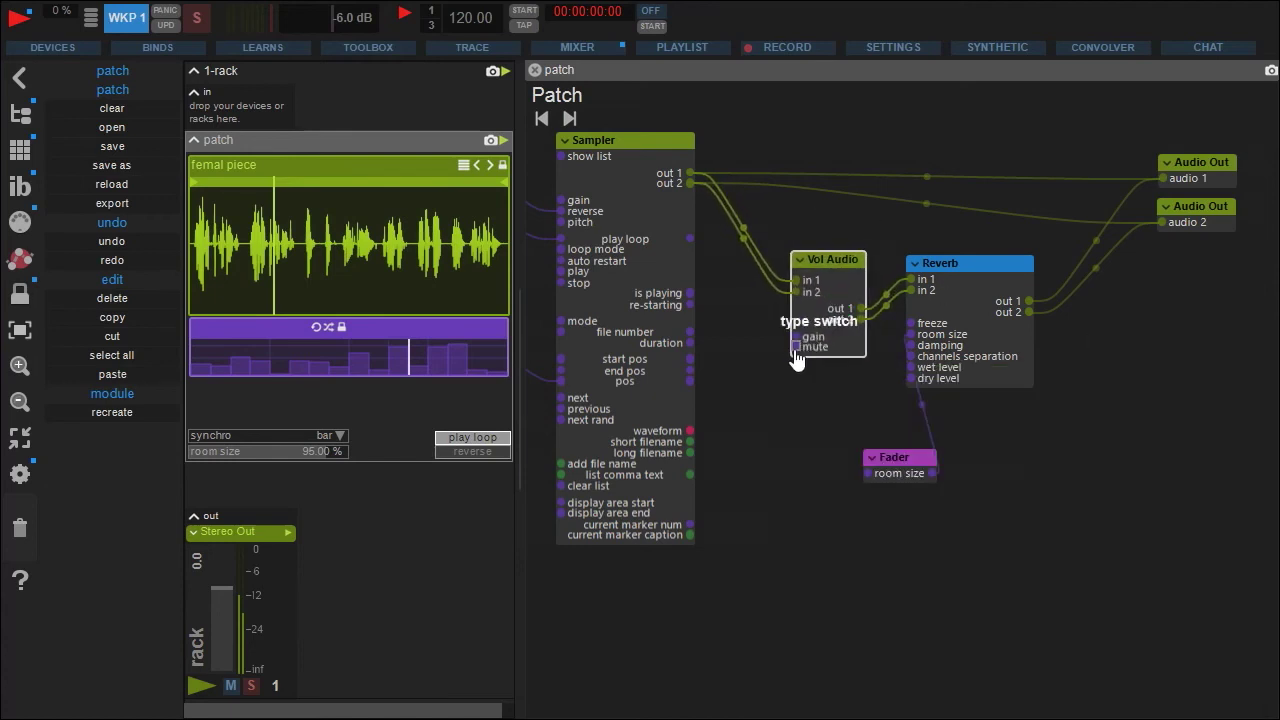
left_click_drag(796, 355, 787, 417)
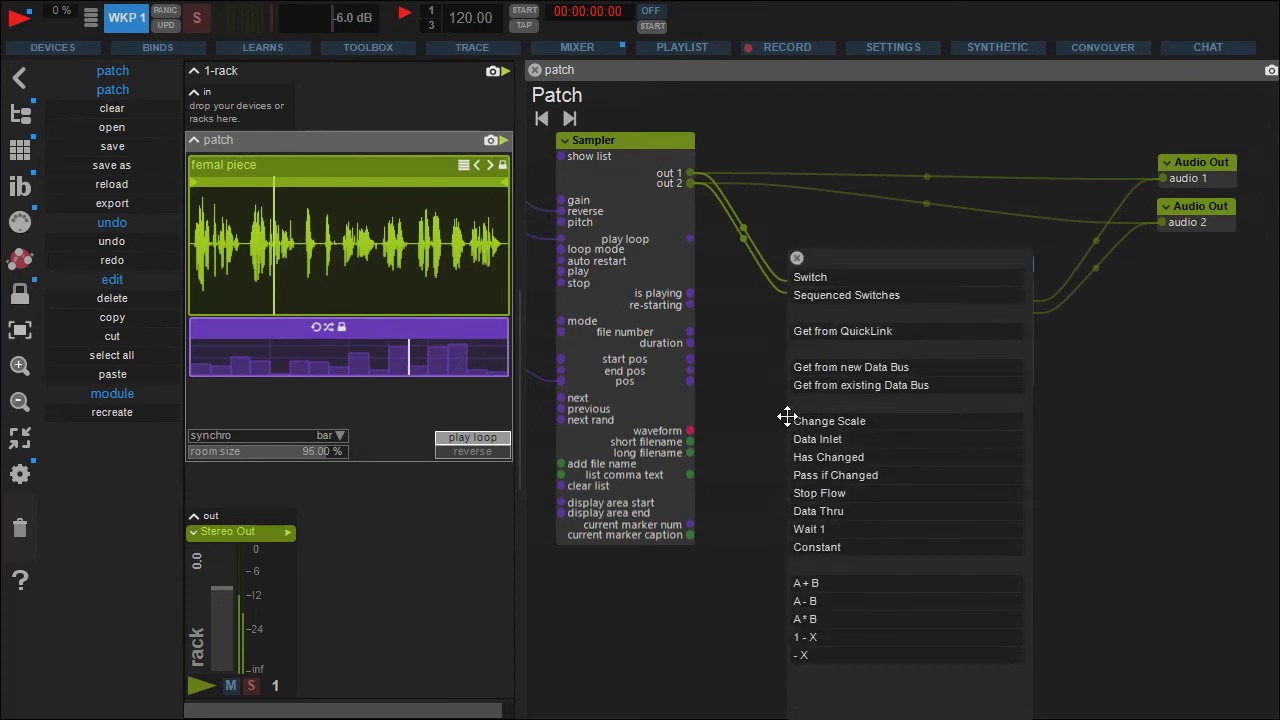
left_click(839, 299)
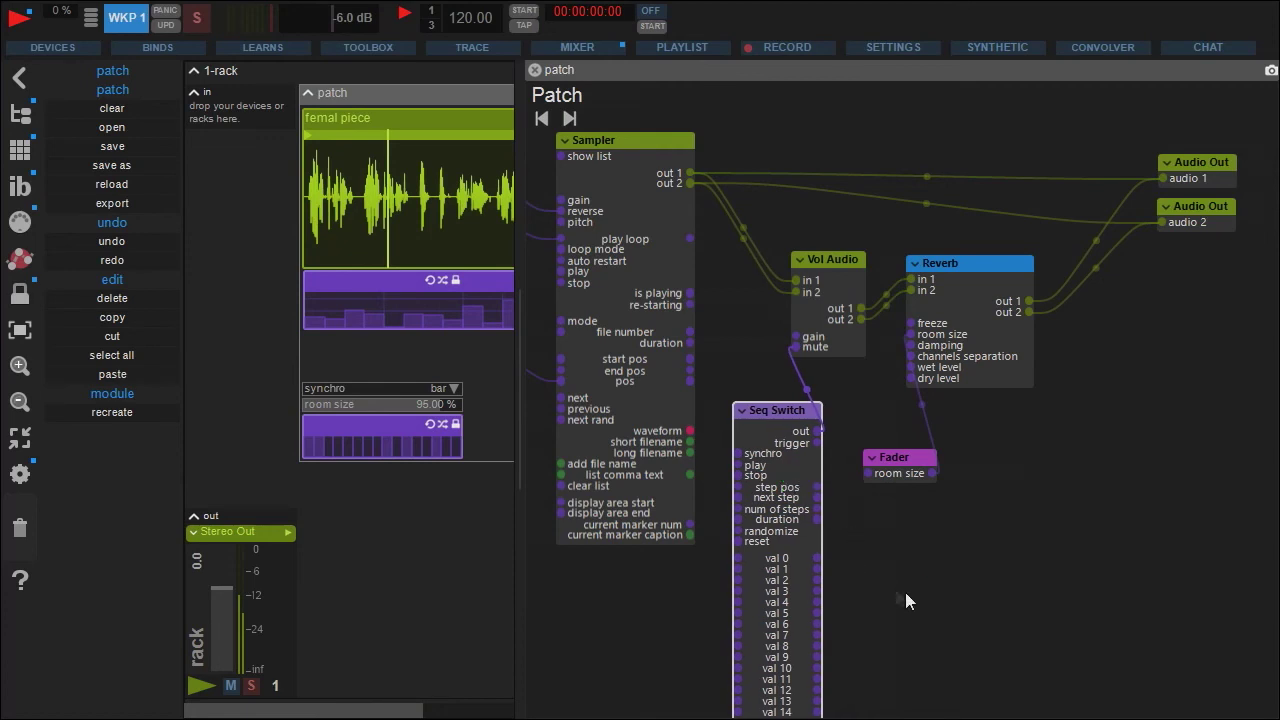
left_click_drag(905, 600, 1003, 545)
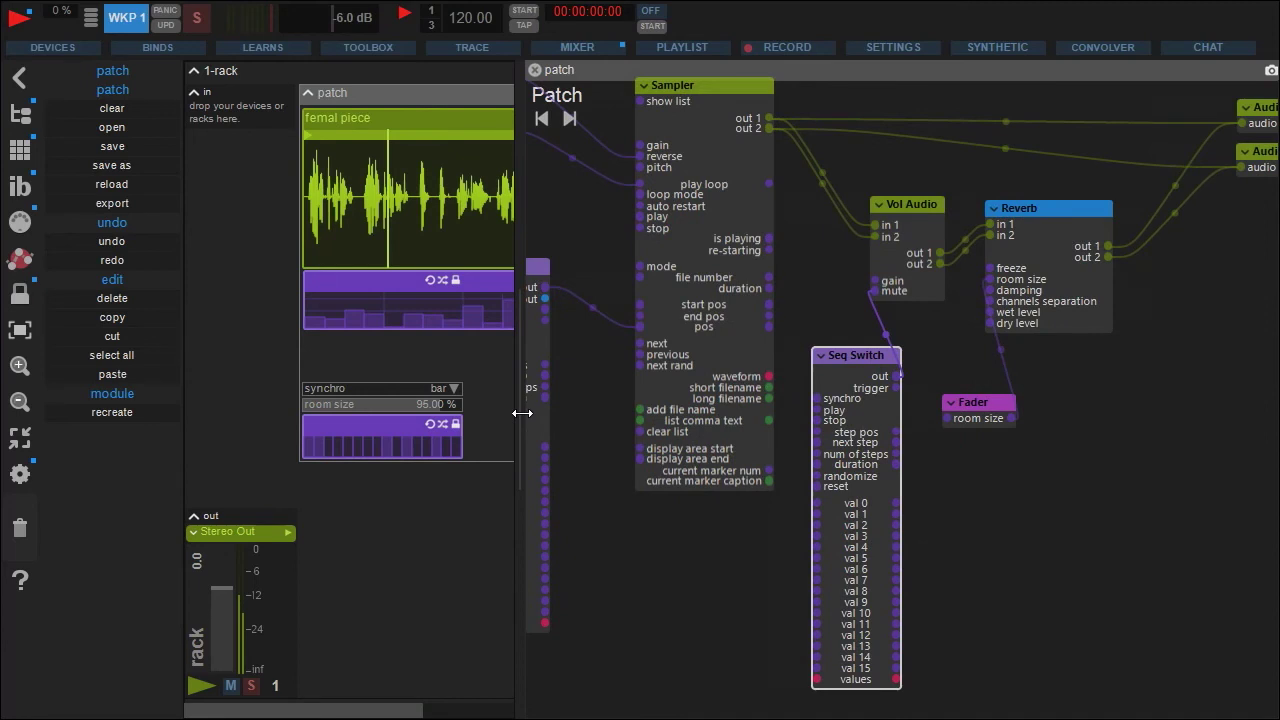
left_click_drag(522, 413, 622, 428)
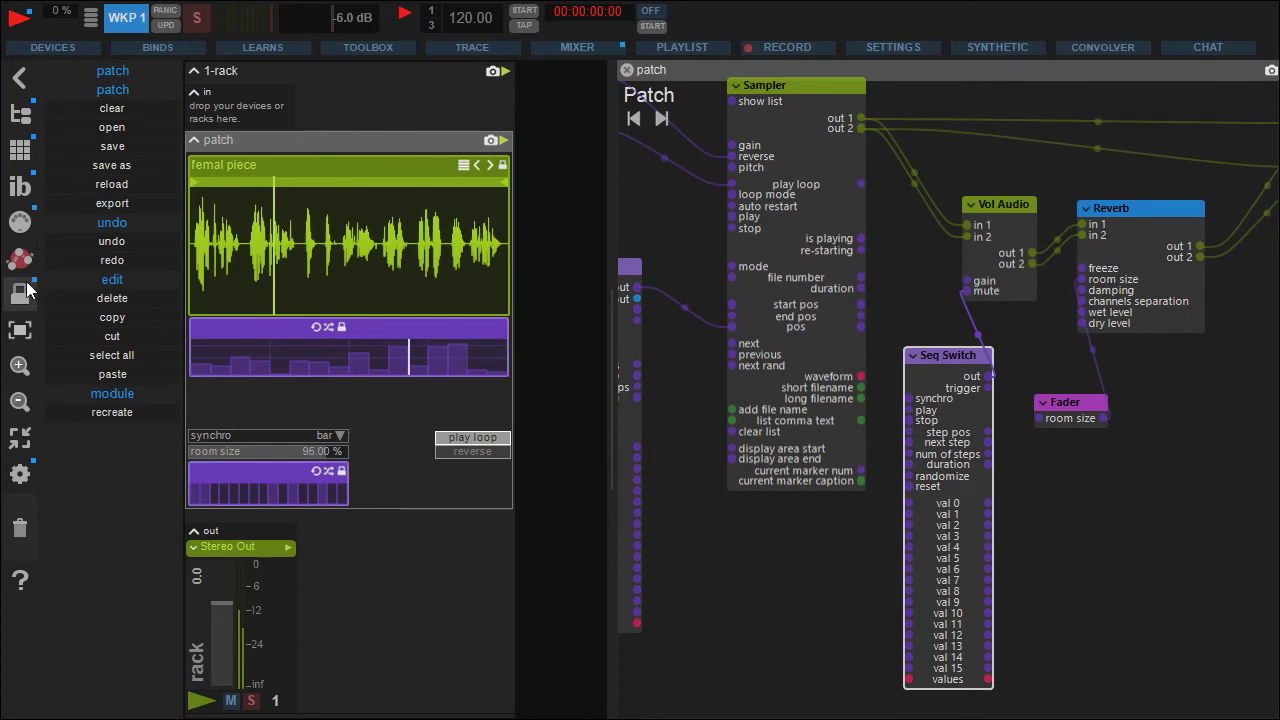
Step: Move the second step sequencer above synchro and stretch it to full rack width
left_click(20, 294)
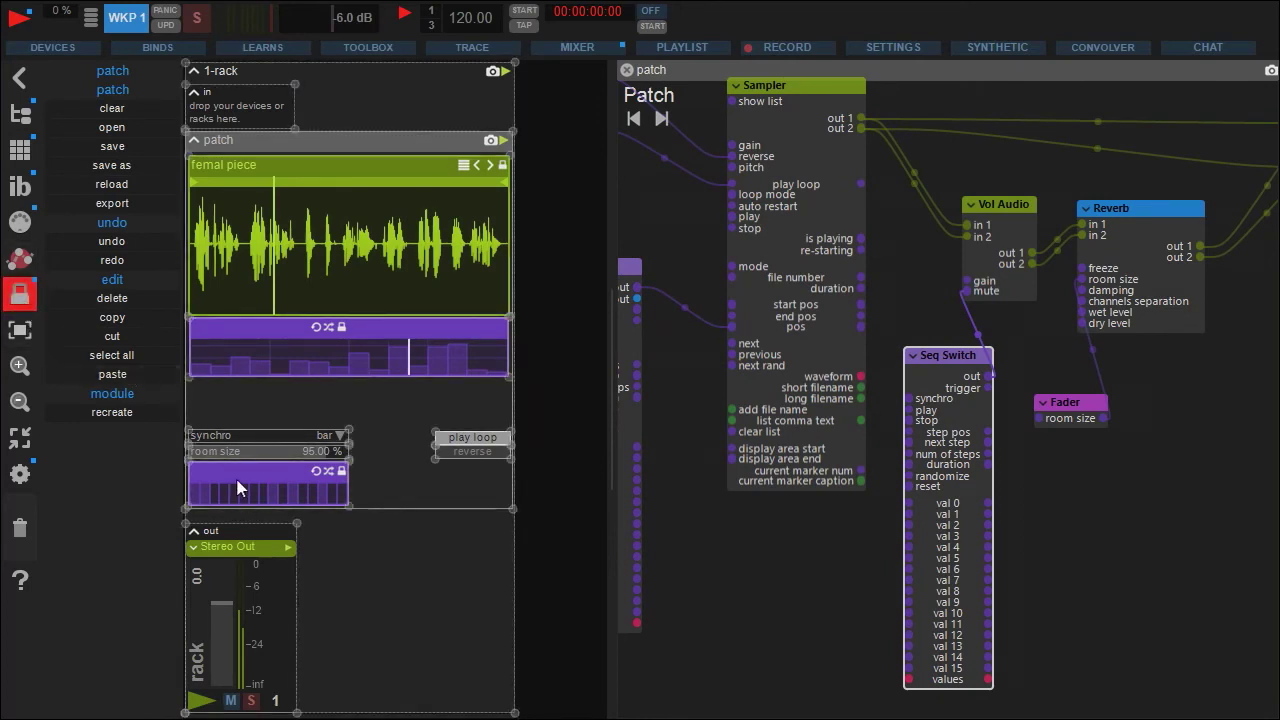
left_click_drag(238, 489, 239, 404)
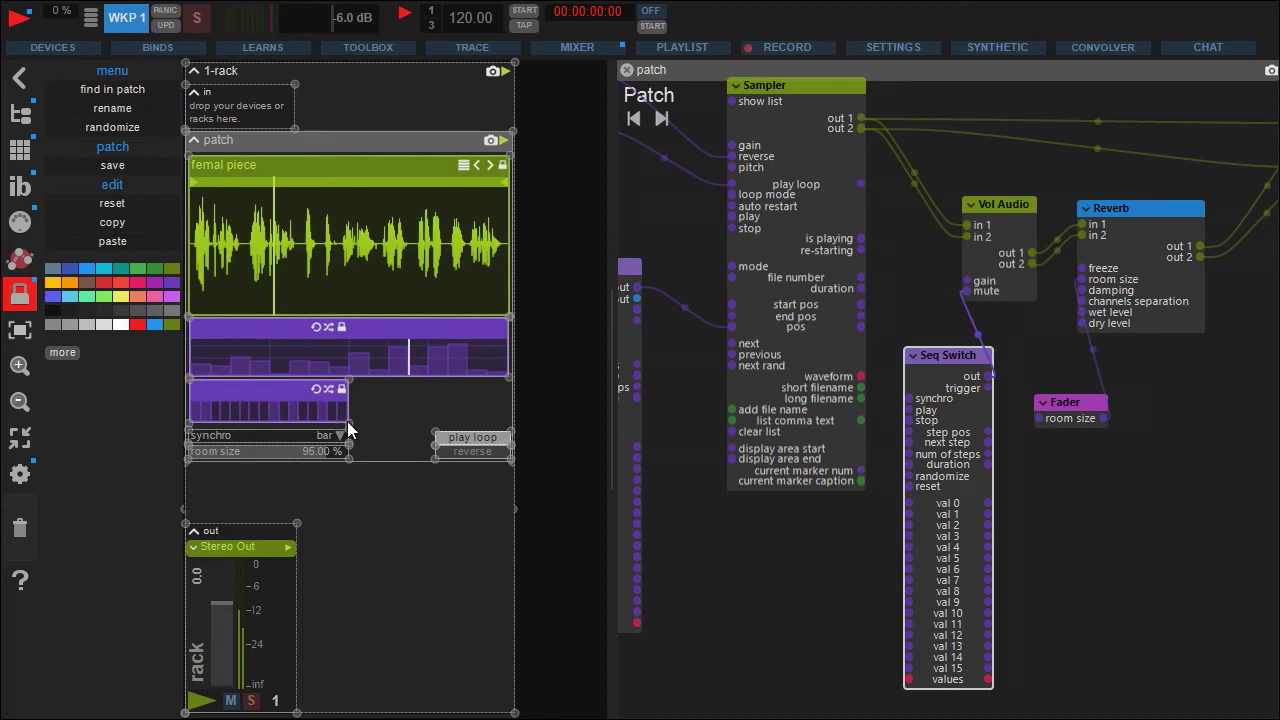
left_click_drag(349, 428, 510, 437)
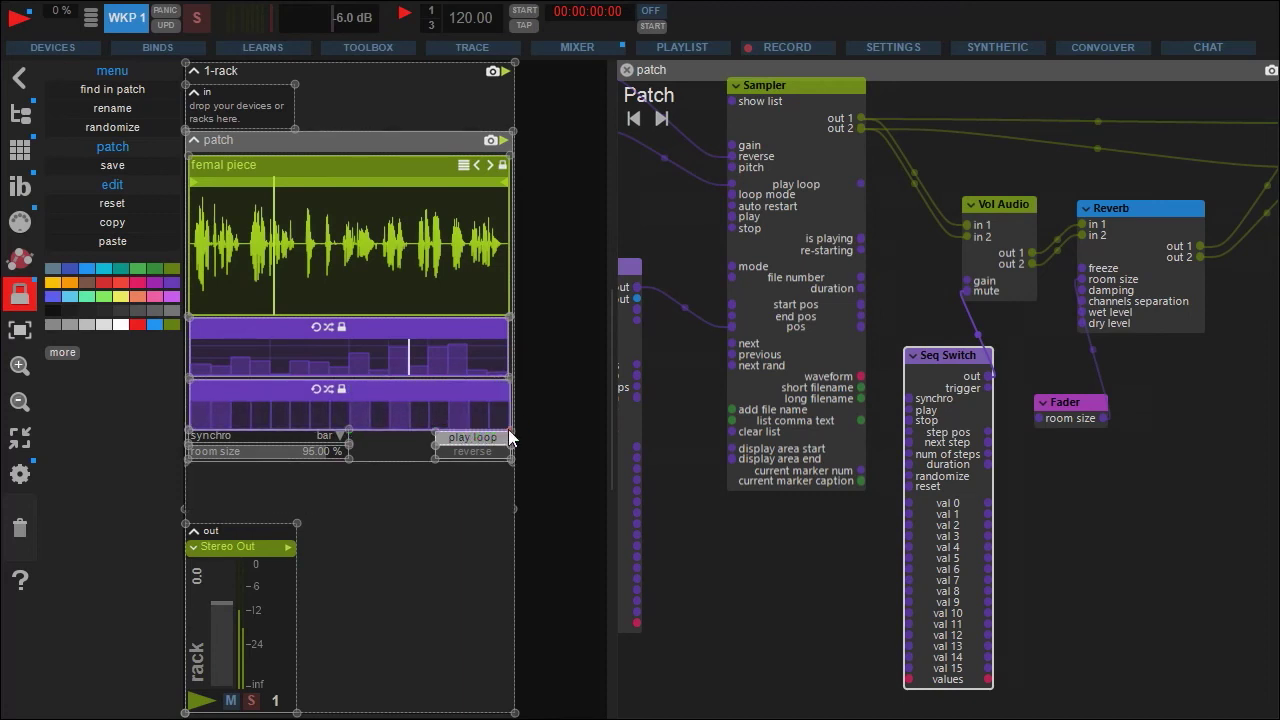
left_click(22, 295)
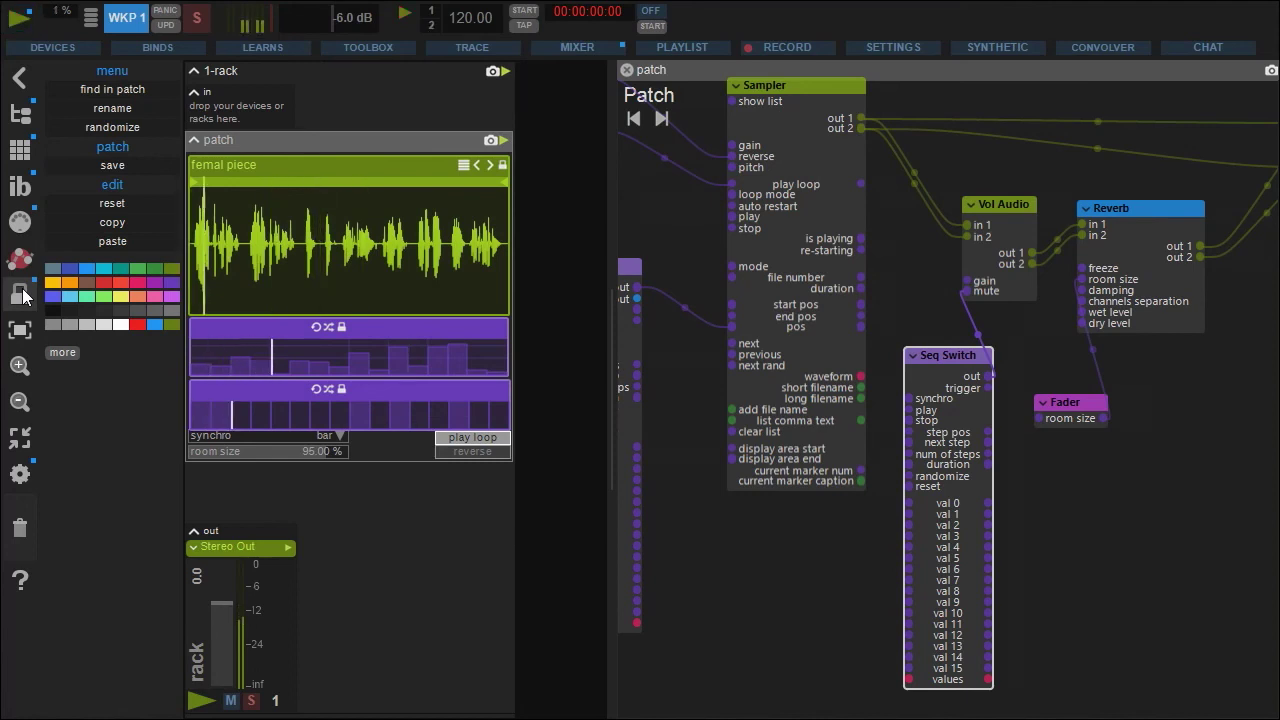
Step: Toggle reverse playback, lower room size to 89.56 %, and stop playback
left_click(487, 453)
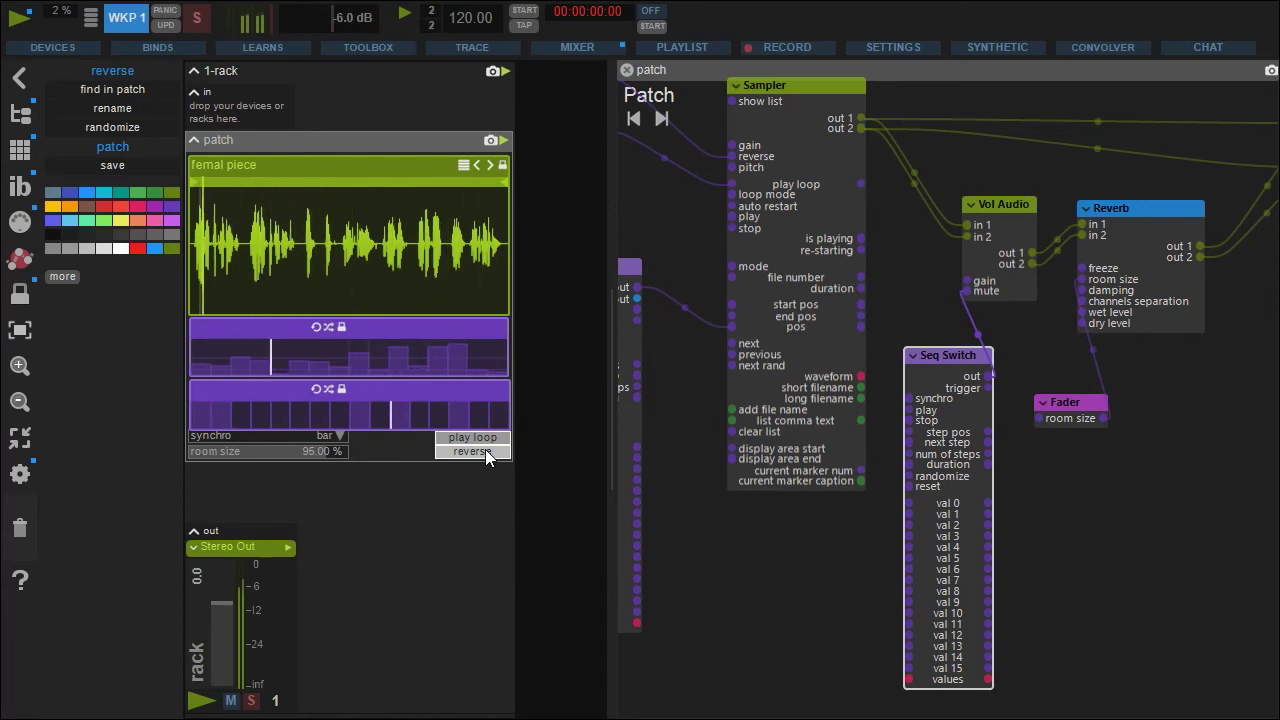
left_click(487, 454)
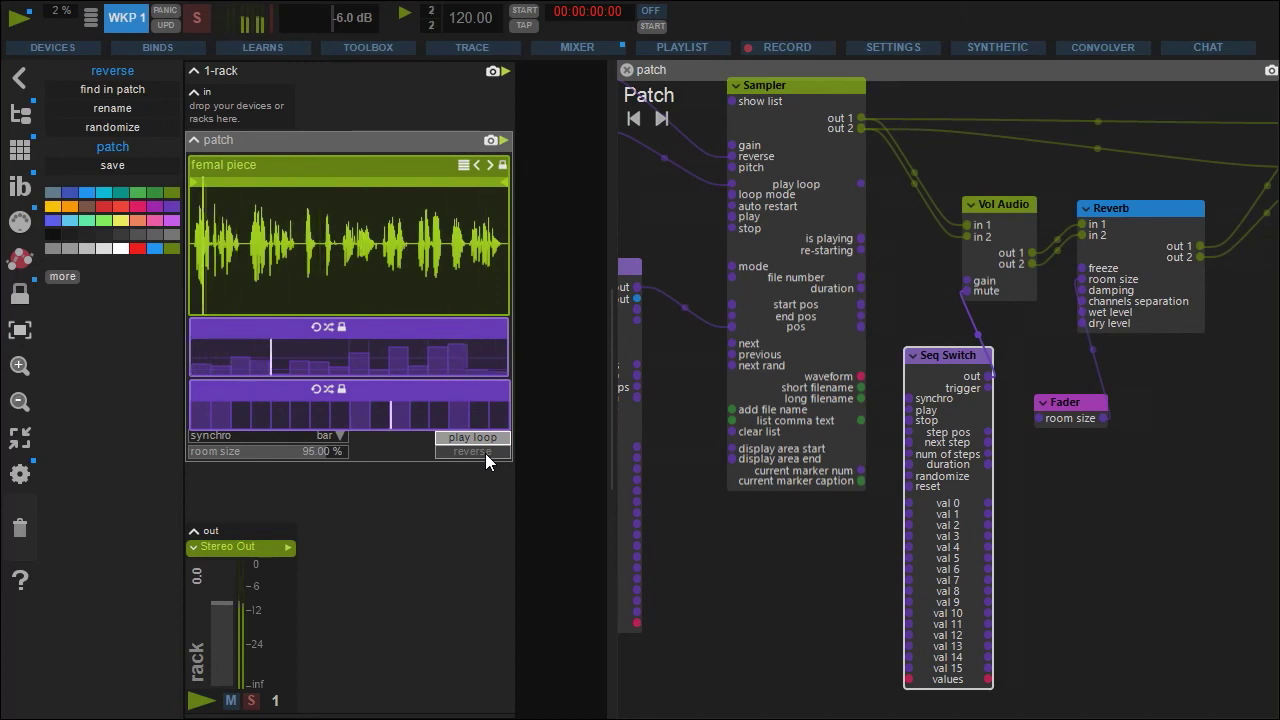
left_click(485, 453)
mouse_move(311, 451)
left_mouse_down()
mouse_move(226, 452)
mouse_move(304, 453)
left_mouse_up()
left_click(455, 452)
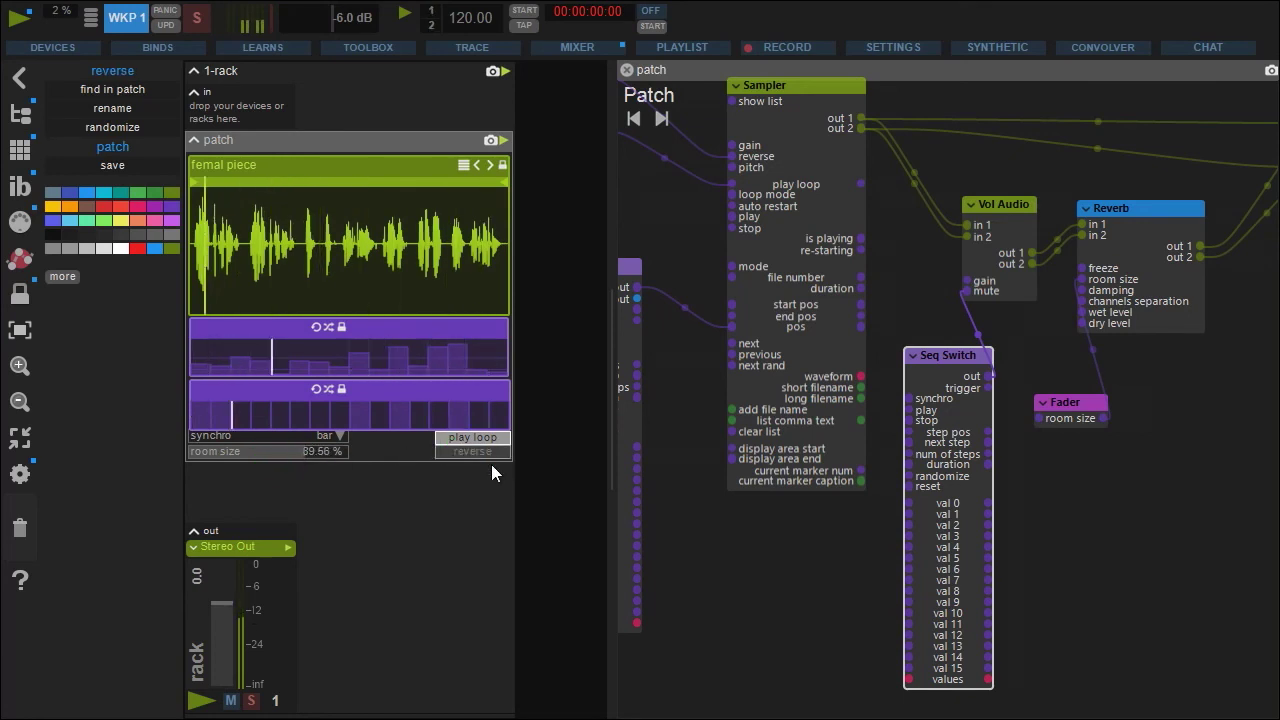
key("space")
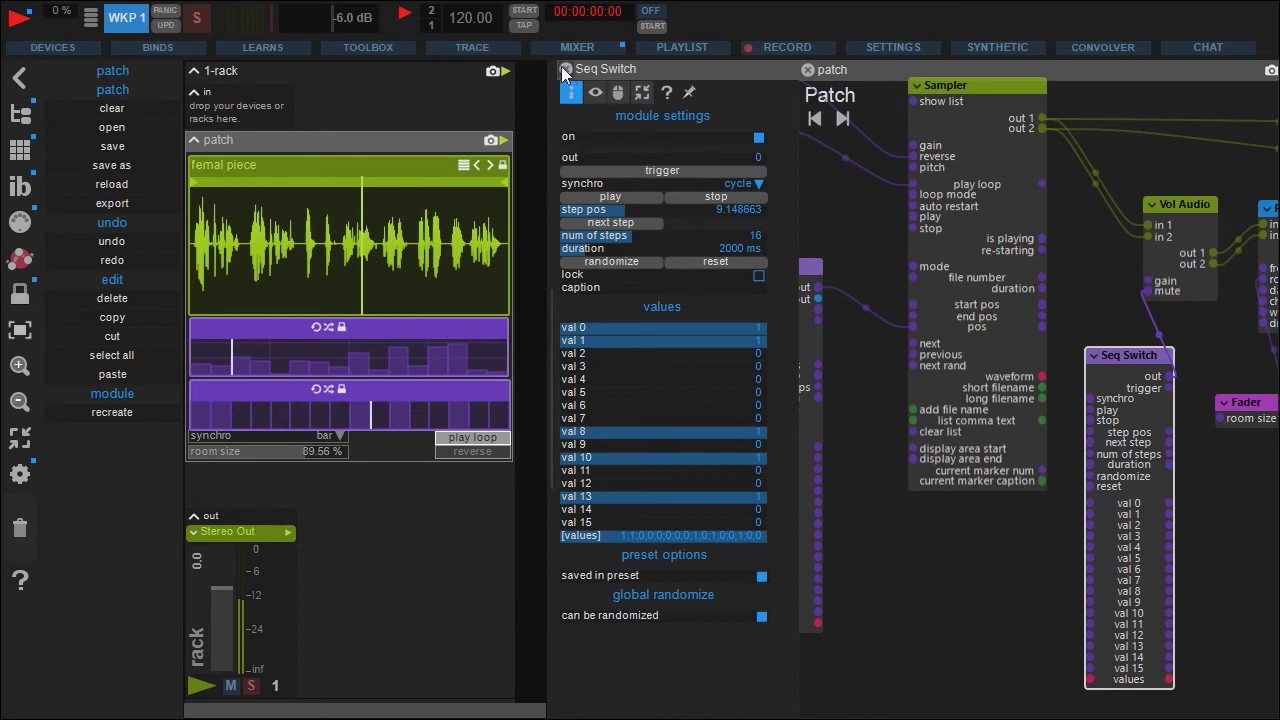
Step: Close the Seq Switch settings and patch editor, and add a second rack to the workspace
left_click(565, 69)
left_click(808, 70)
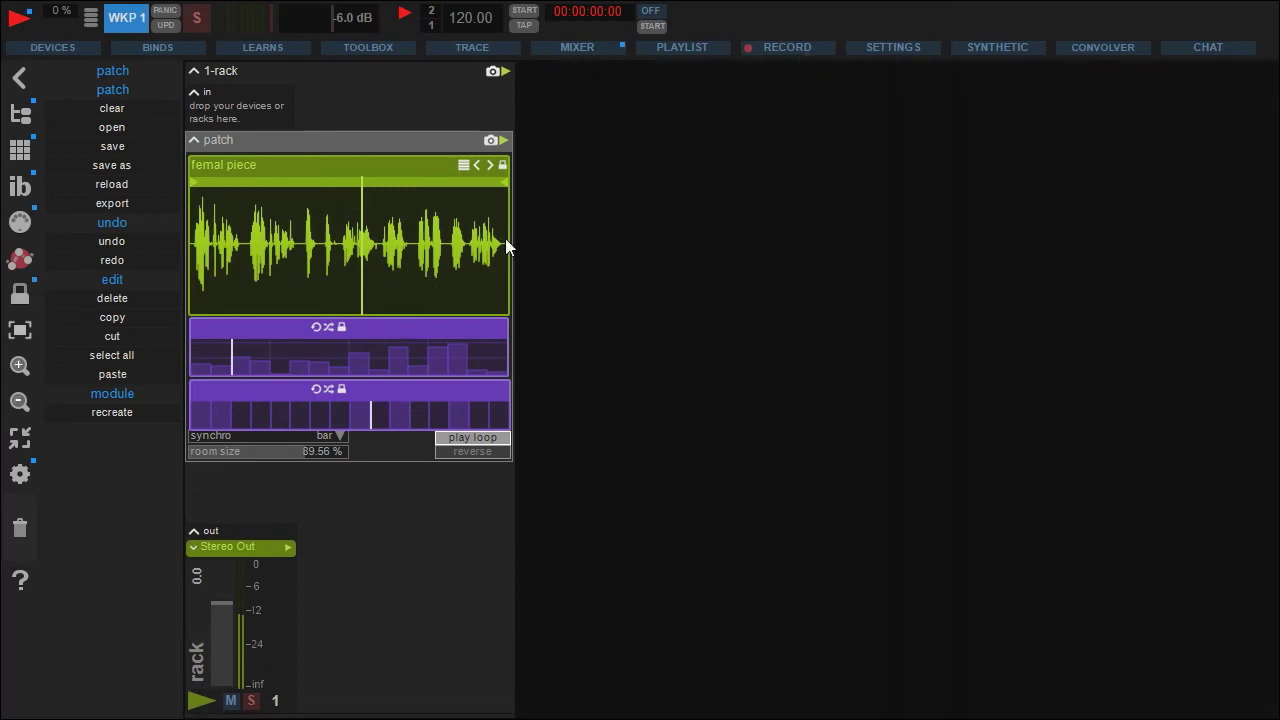
left_click(552, 268)
left_click(116, 224)
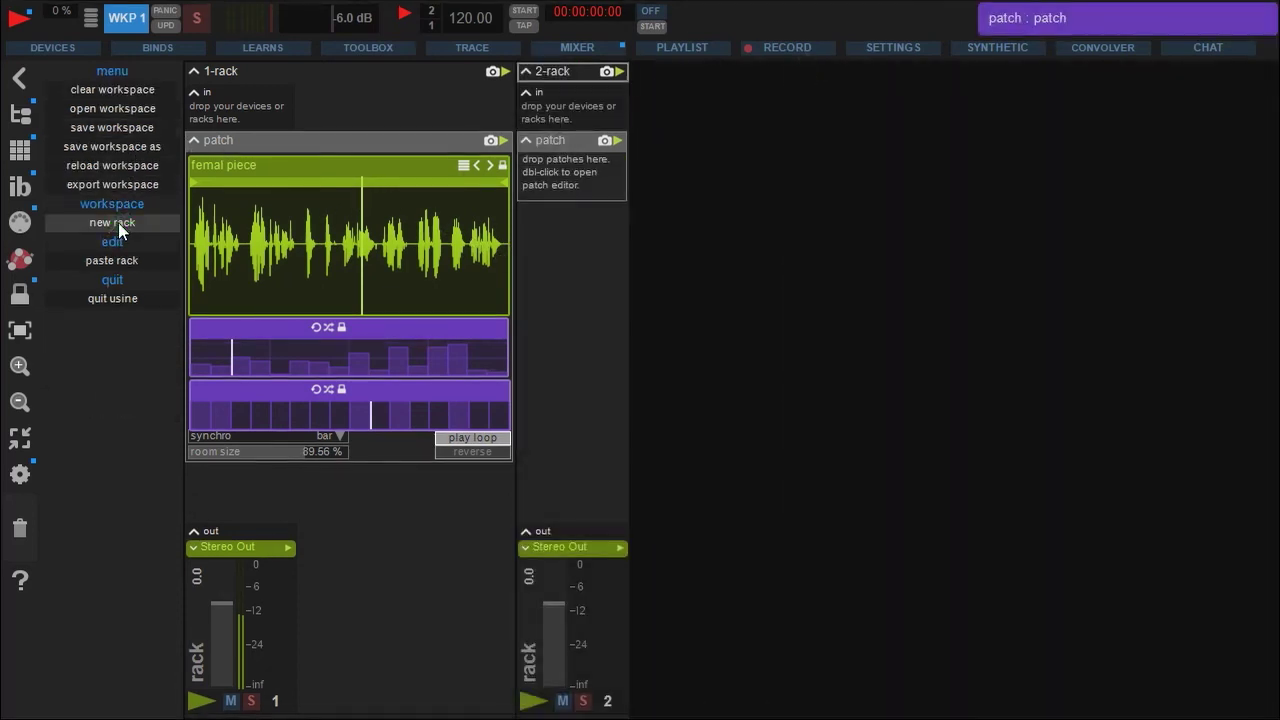
Step: Place a Surround Panner with 2 in - 8 speakers layout into the second rack's patch
left_click(22, 120)
left_click_drag(876, 446, 903, 152)
left_click(917, 195)
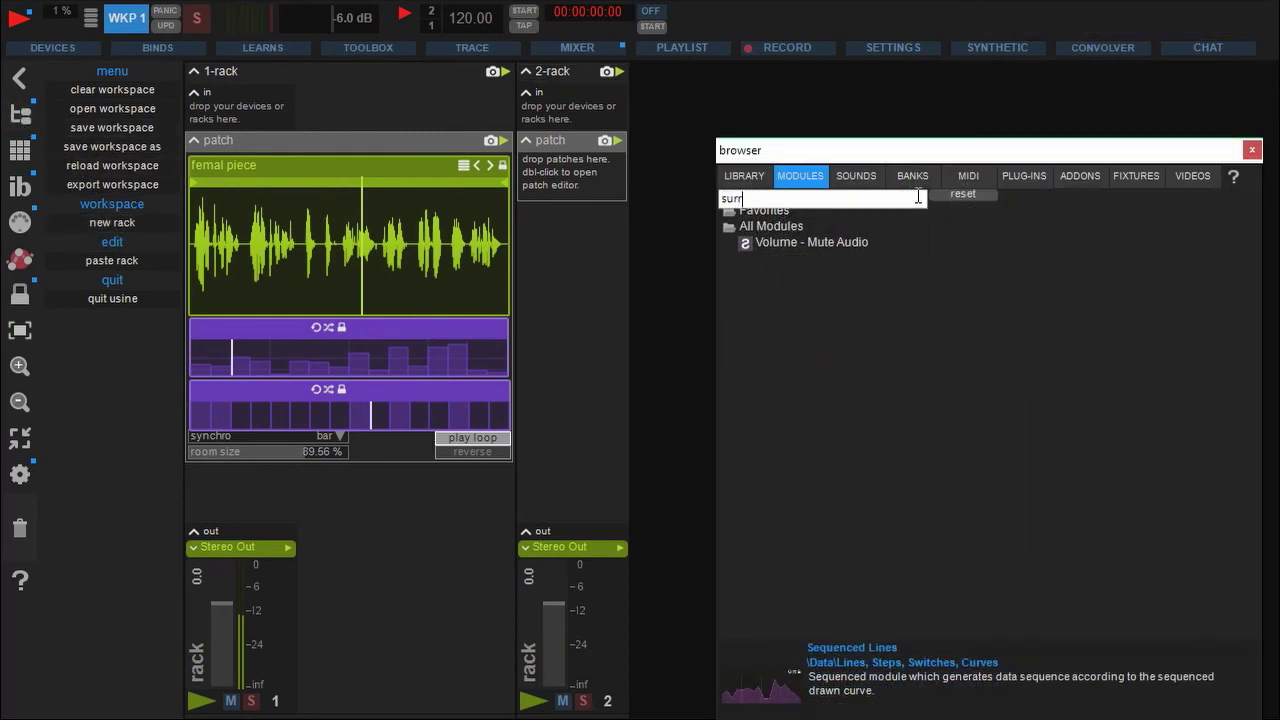
key("Return")
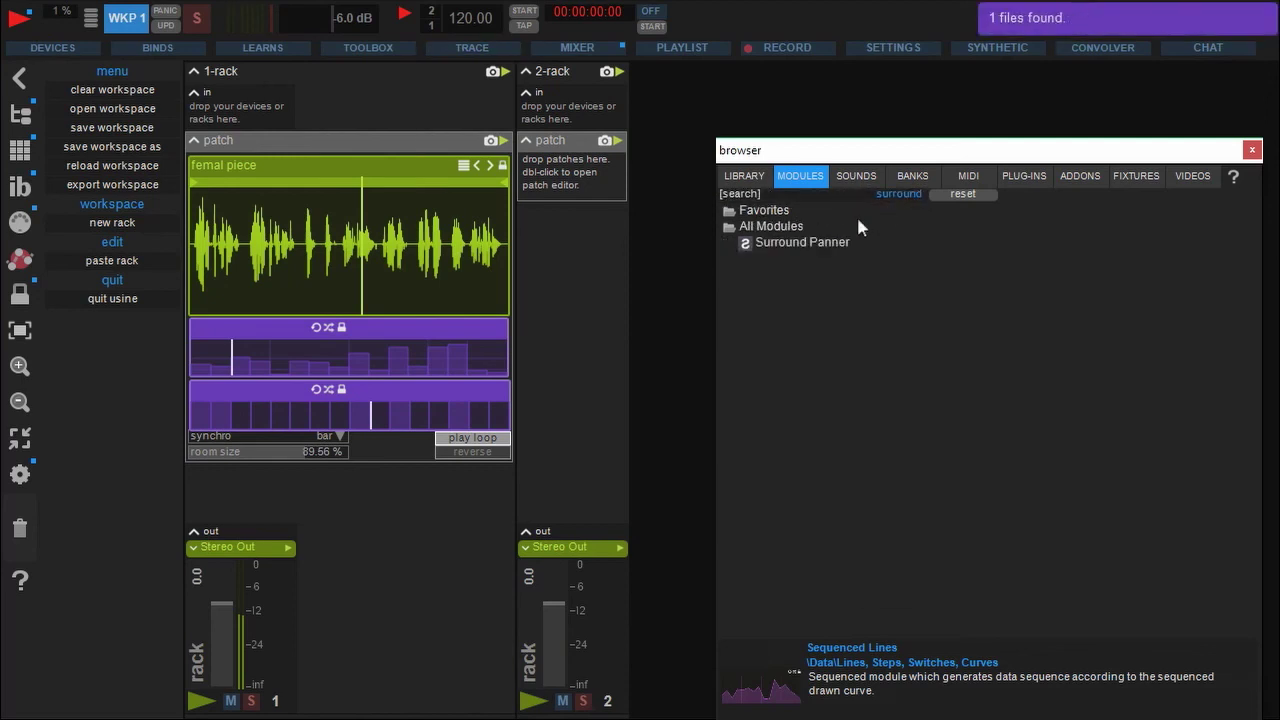
left_click_drag(833, 253, 562, 180)
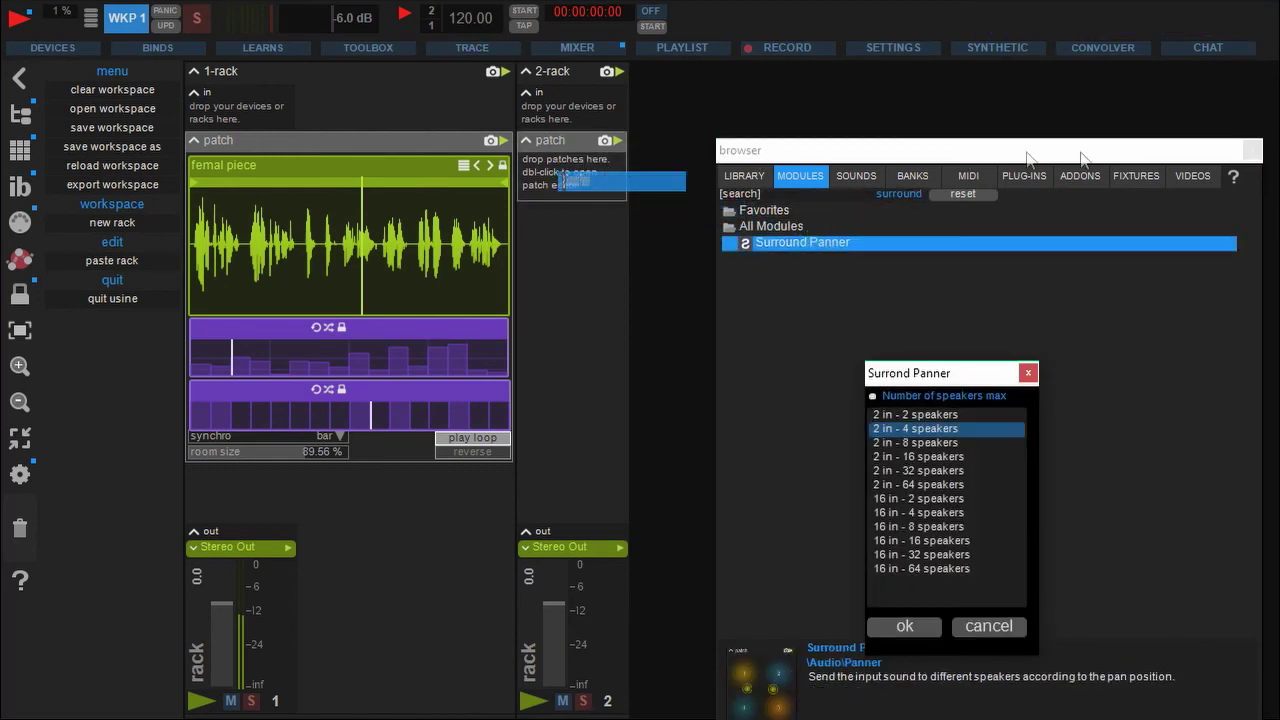
left_click(942, 444)
left_click(916, 628)
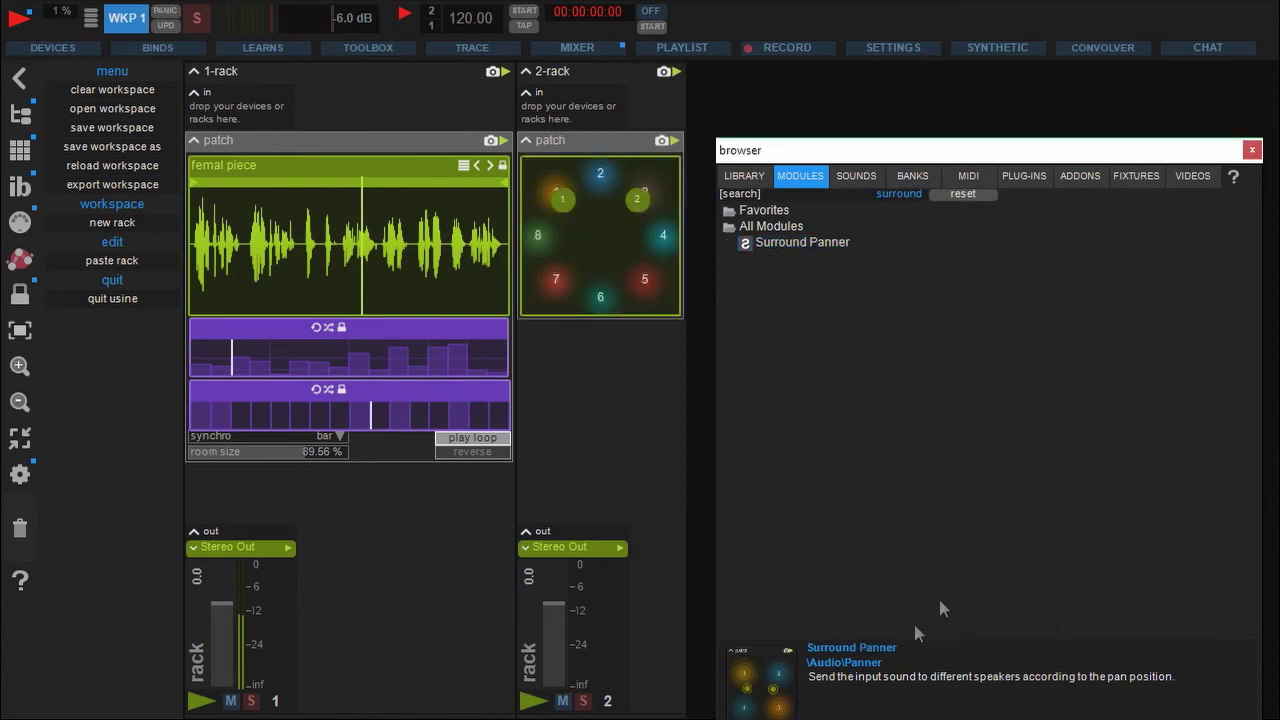
left_click(1251, 151)
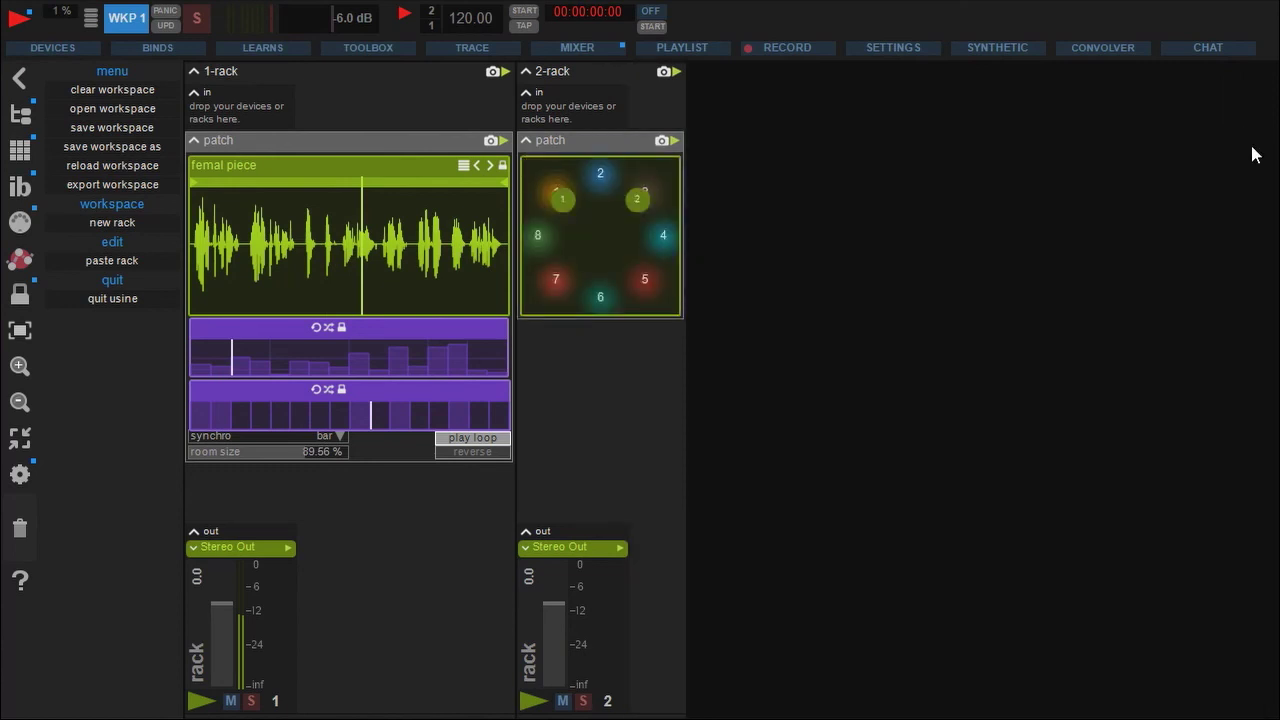
Step: Open 2-rack's patch, reposition the Surround Panner, and wire its eight outputs to Audio Out modules
left_click(584, 142)
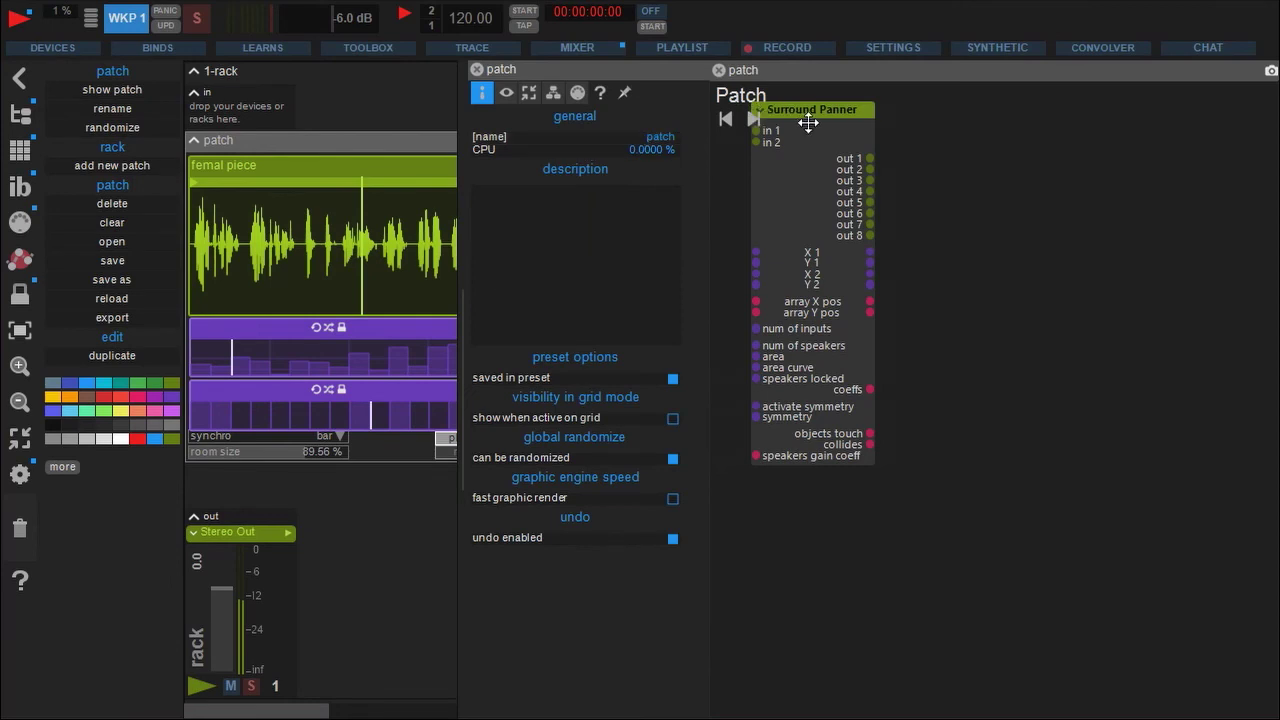
left_click_drag(810, 121, 916, 237)
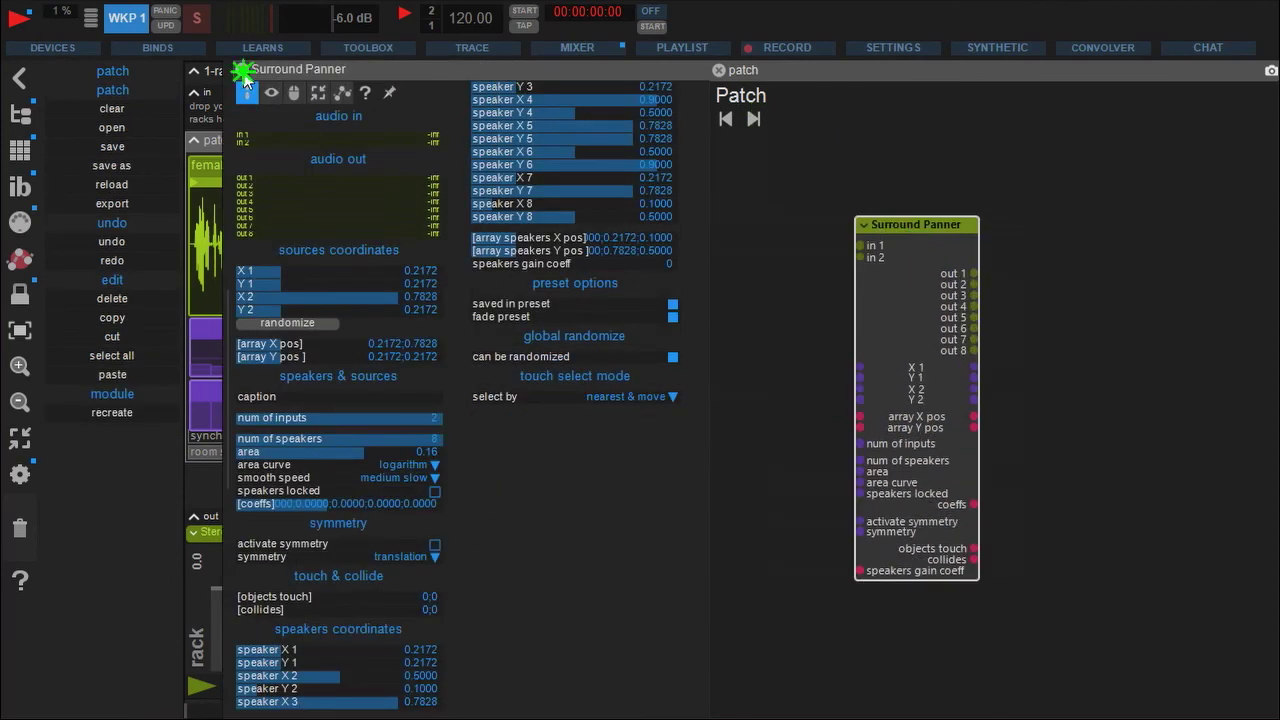
left_click(243, 72)
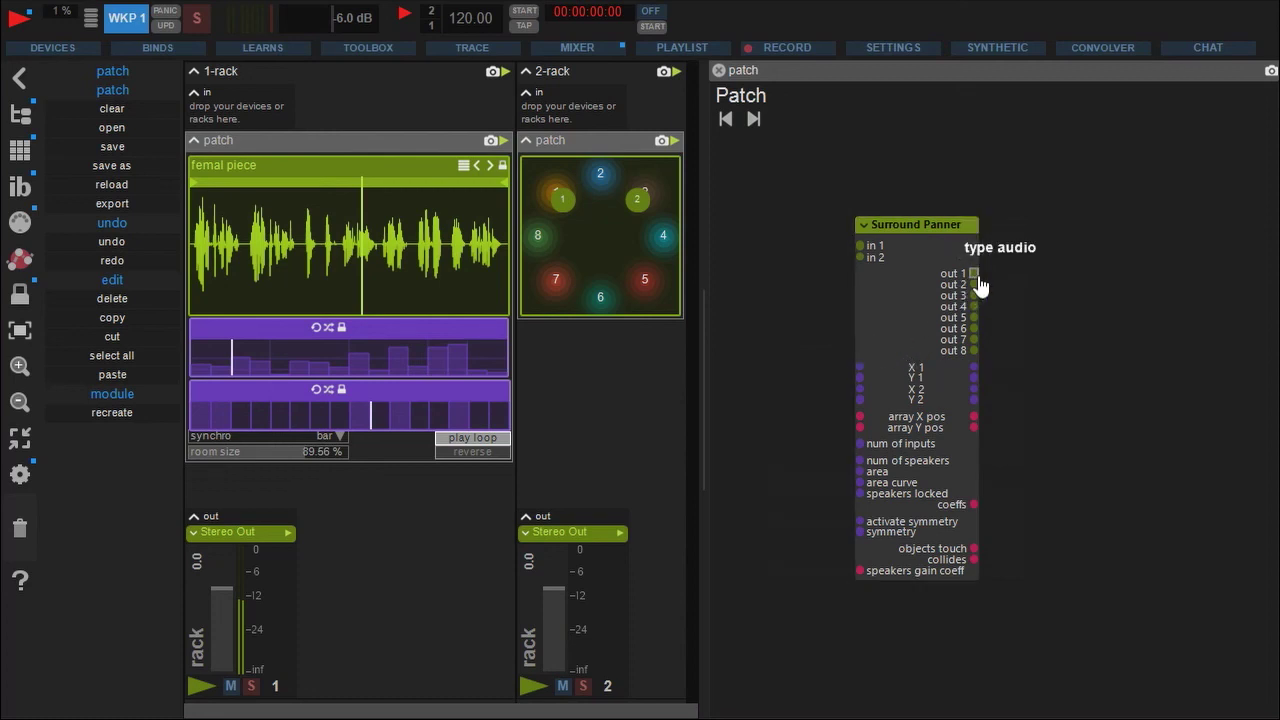
left_click_drag(978, 281, 1054, 273)
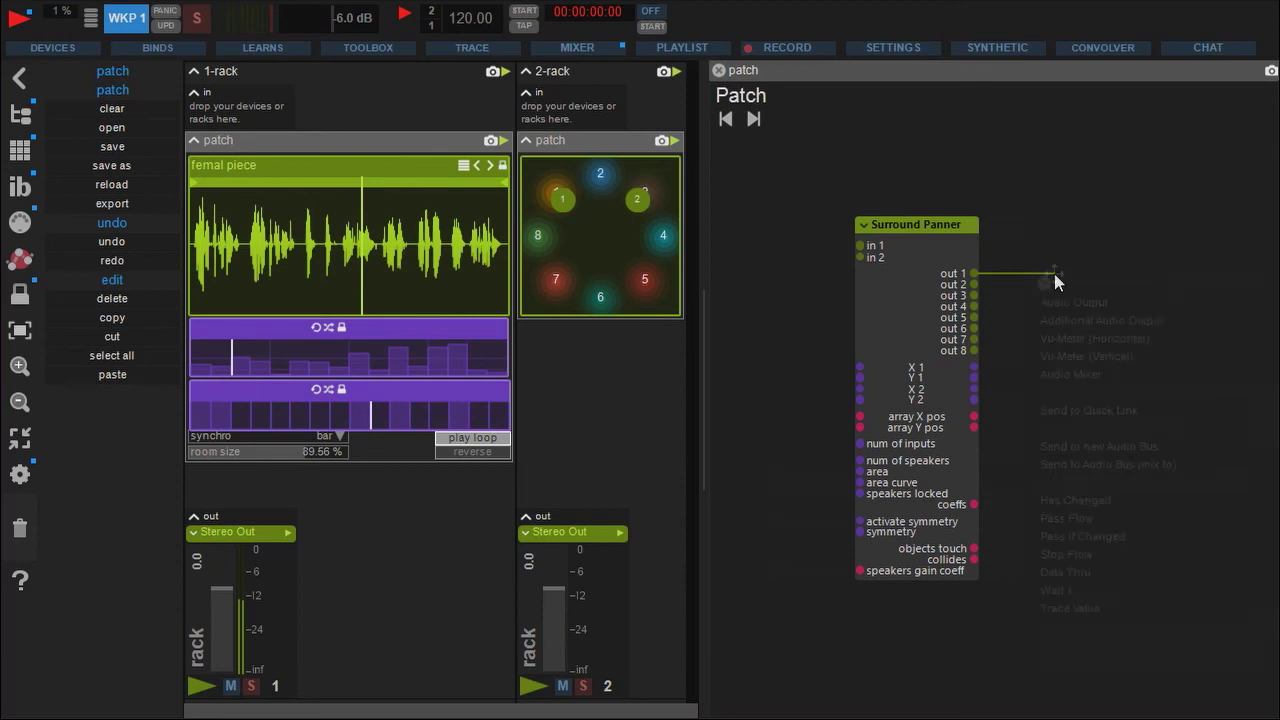
left_click(1078, 303)
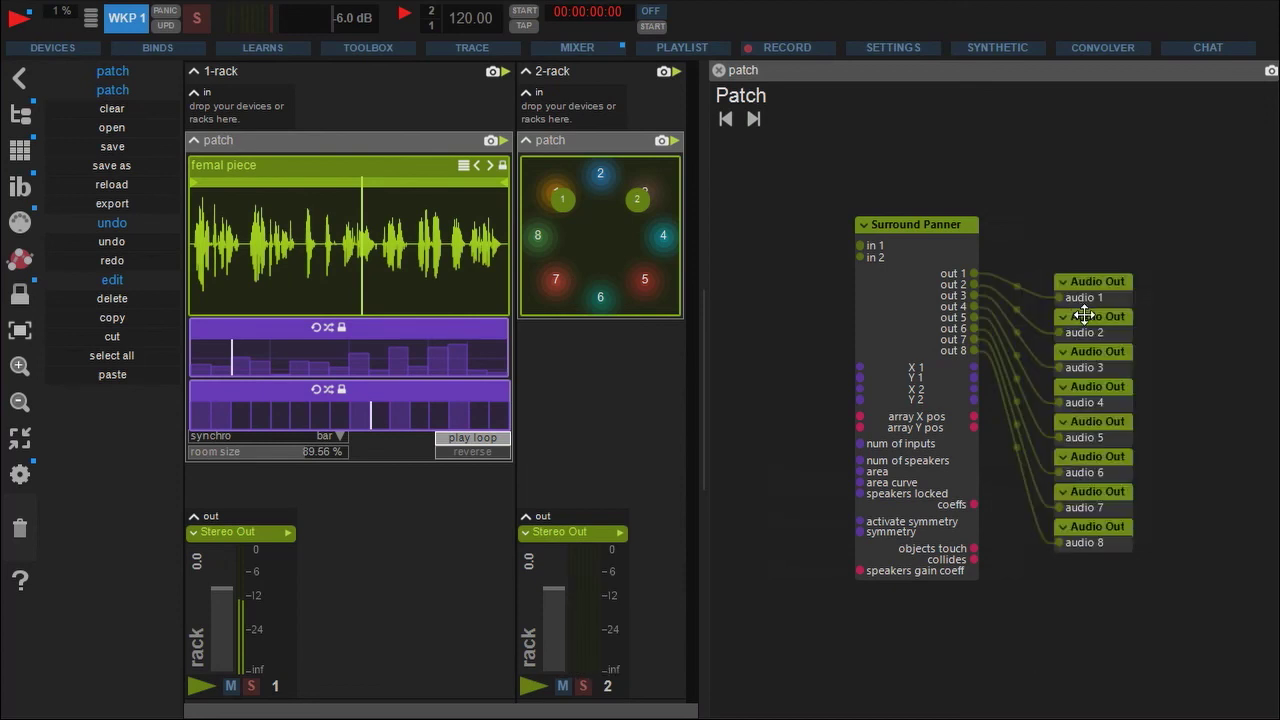
Step: Feed the panner's inputs from two Audio In modules, then list control choices for X 1
left_click_drag(860, 255, 748, 252)
left_click(826, 270)
left_click_drag(808, 591, 914, 583)
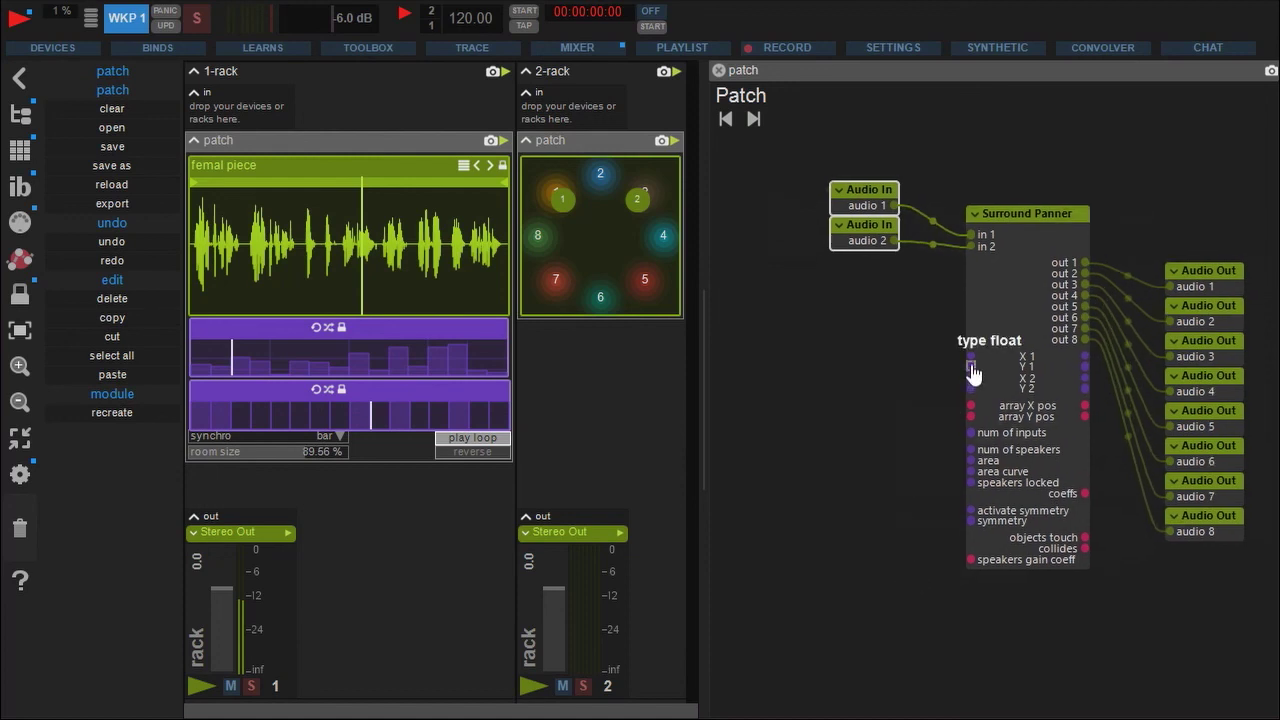
left_click_drag(972, 368, 860, 337)
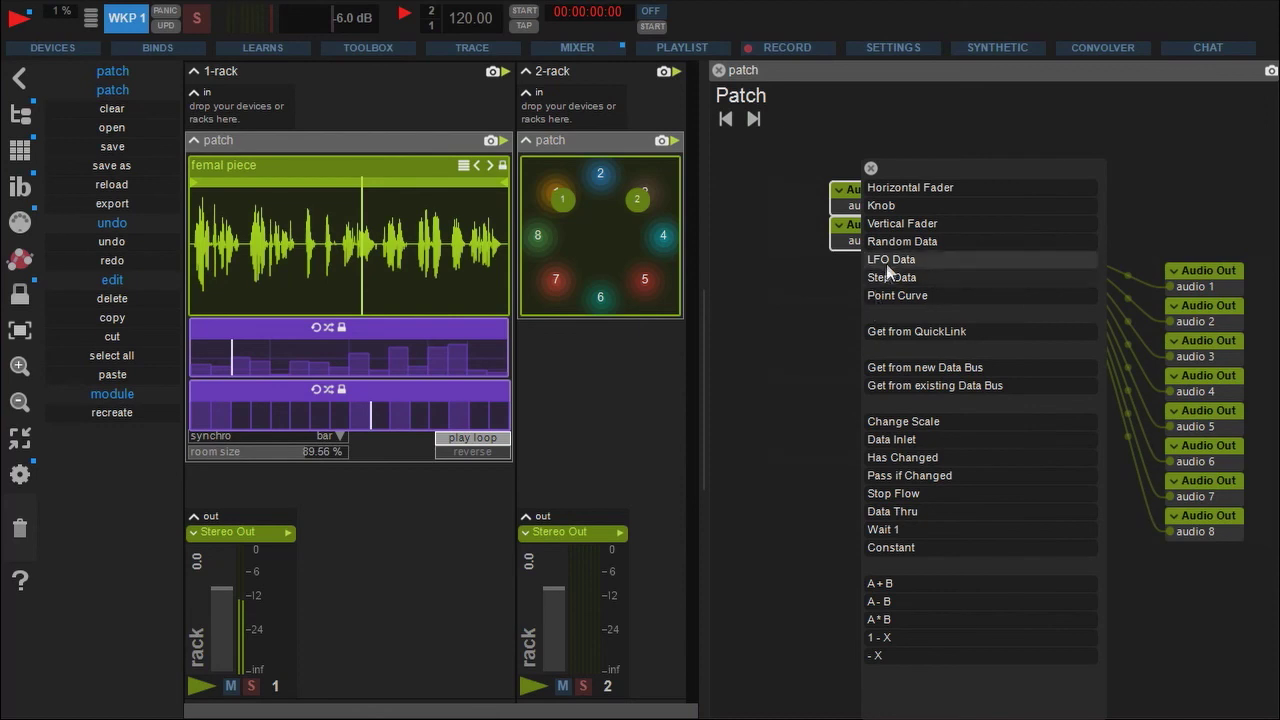